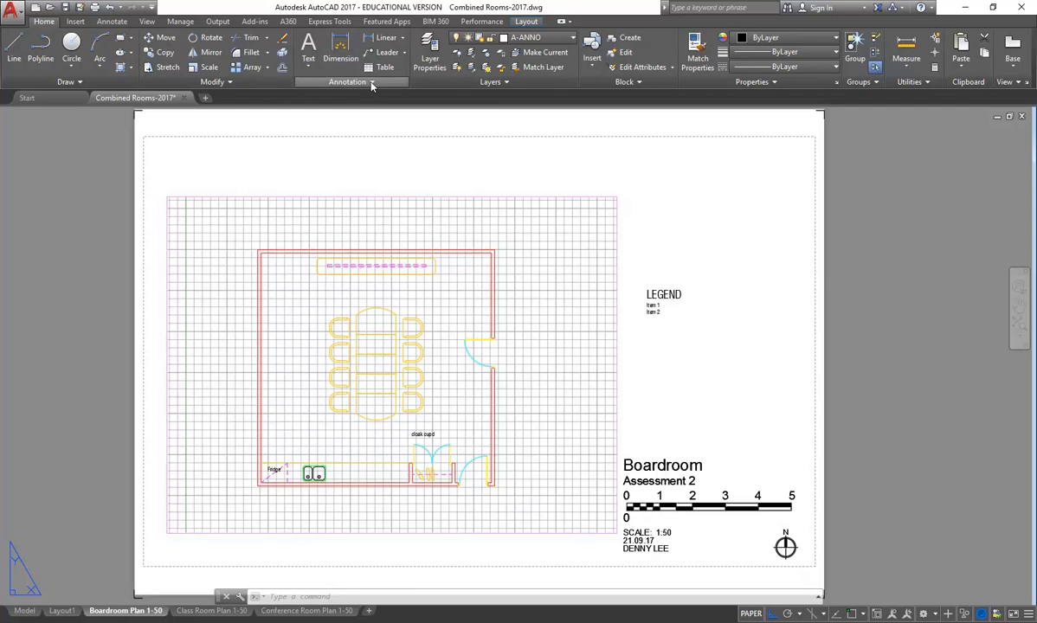
Create a new annotative dimension style named DIM1 based on ISO-25 and continue to its settings
left_click(372, 83)
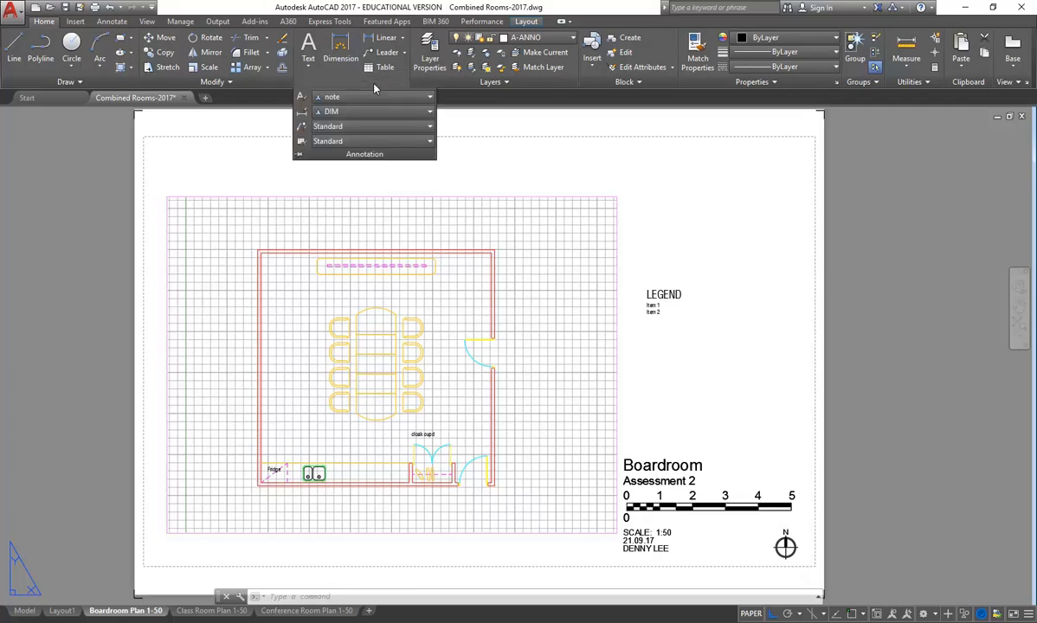
left_click(301, 115)
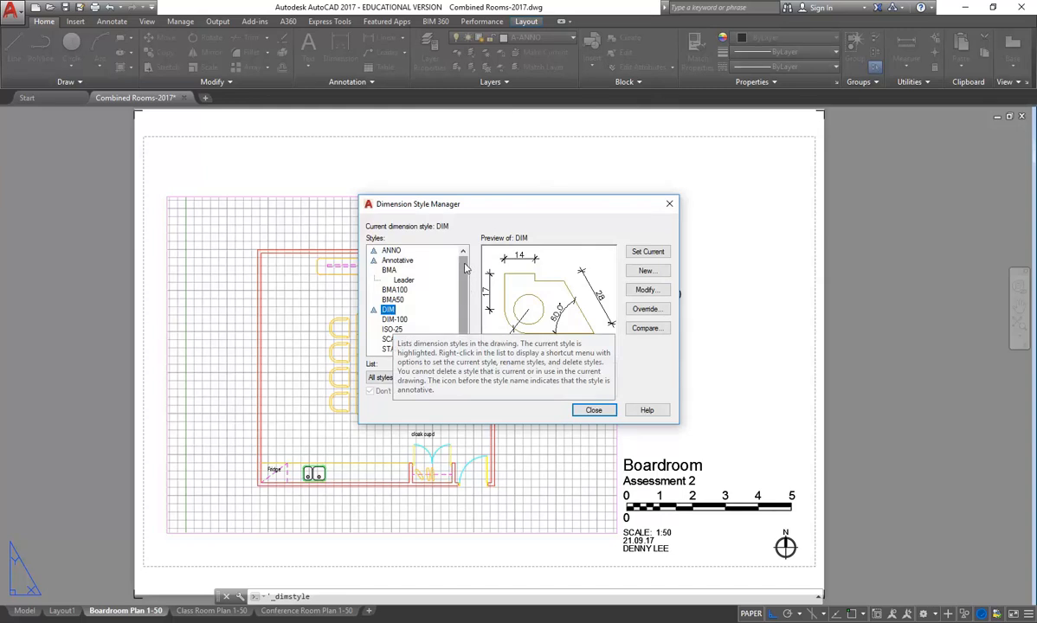
scroll(455, 308, "down", 1)
left_click(391, 319)
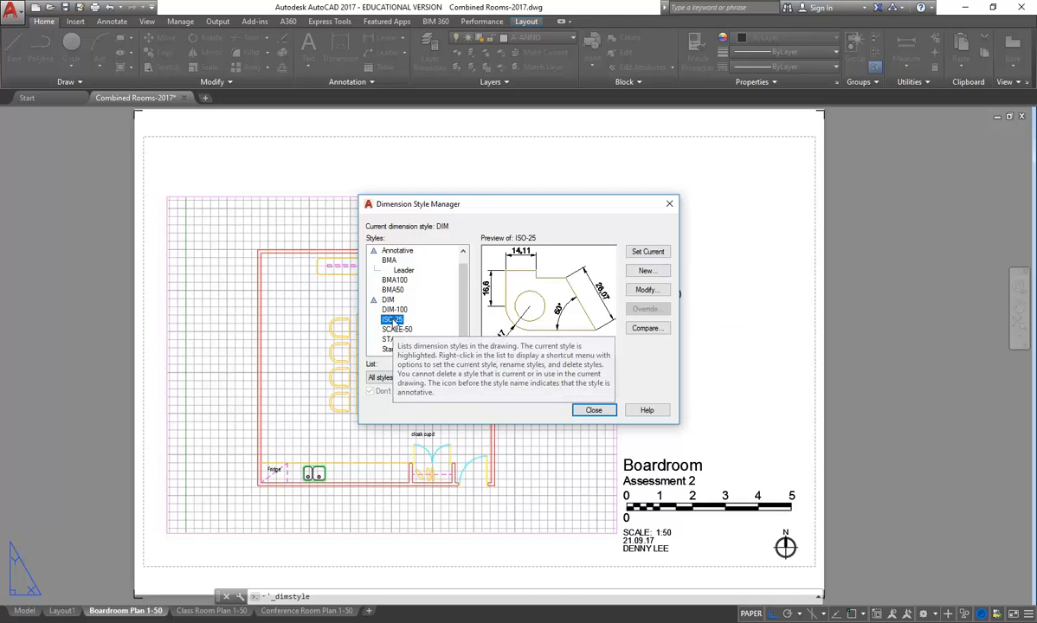
left_click(645, 272)
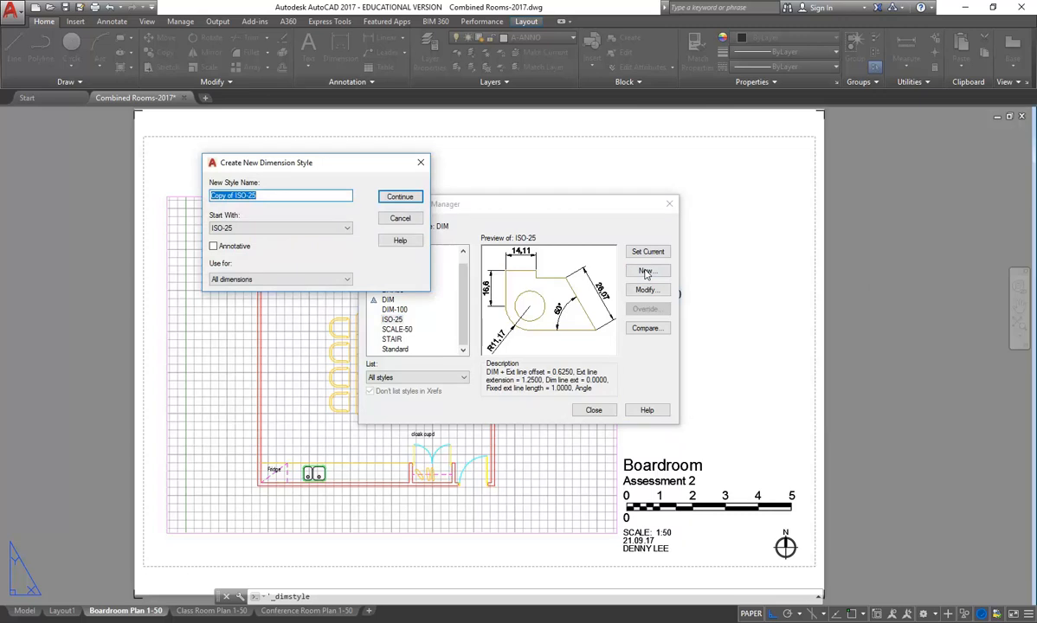
type("DIM")
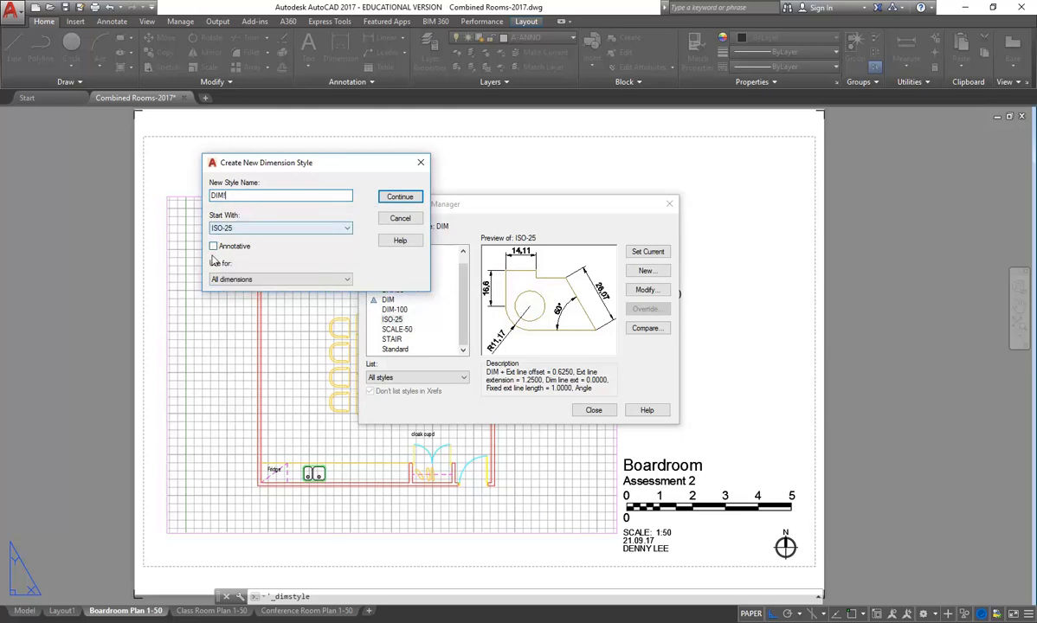
type("1")
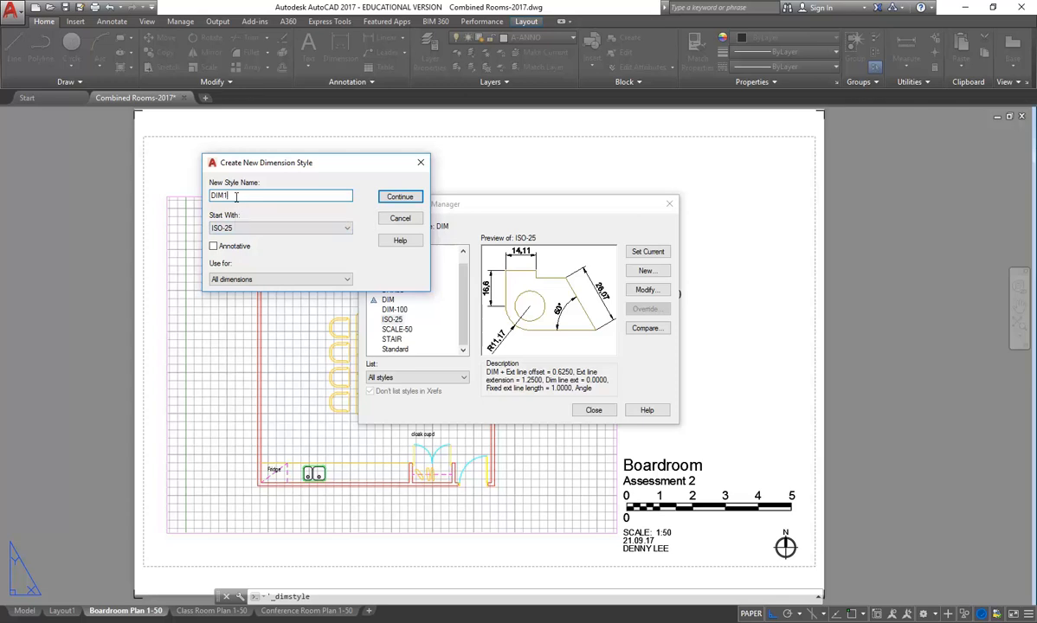
left_click(214, 247)
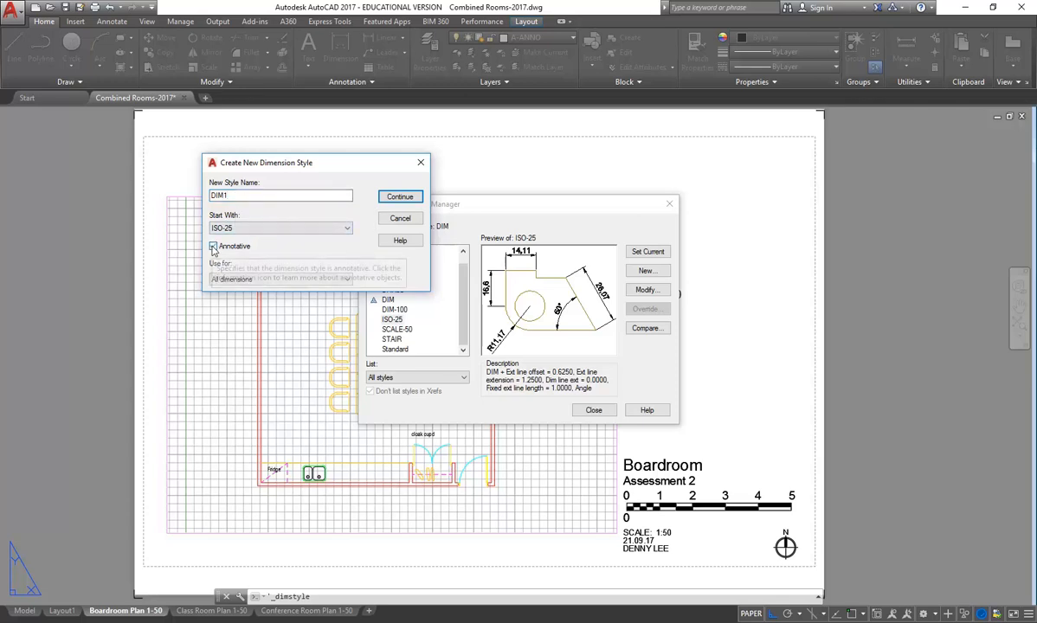
left_click(398, 198)
left_click_drag(305, 73, 361, 89)
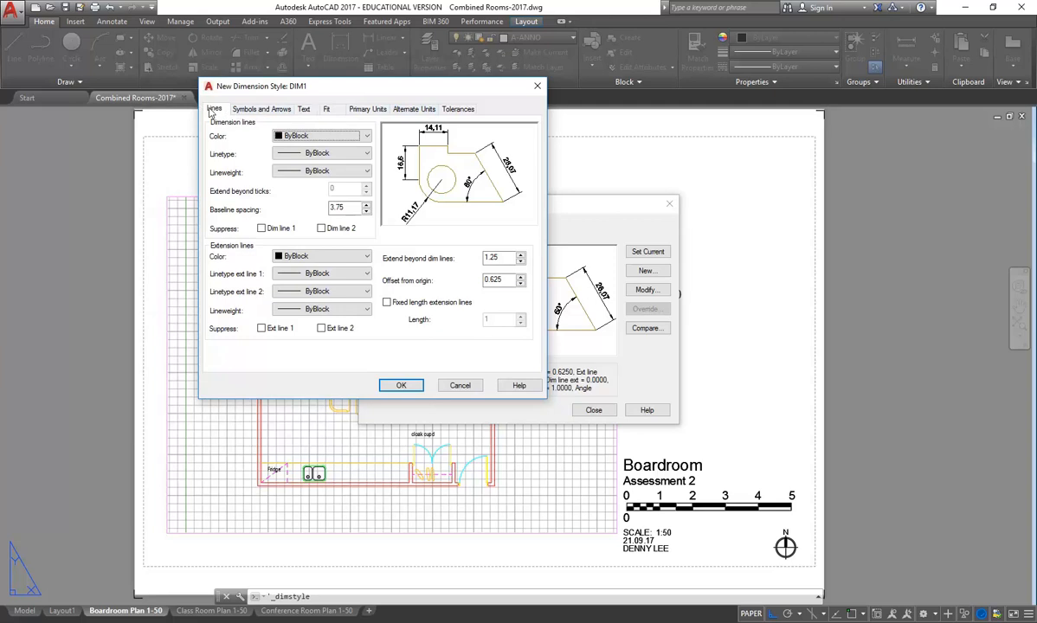
Set the linear dimension precision of the DIM1 style's primary units to 0
left_click(365, 110)
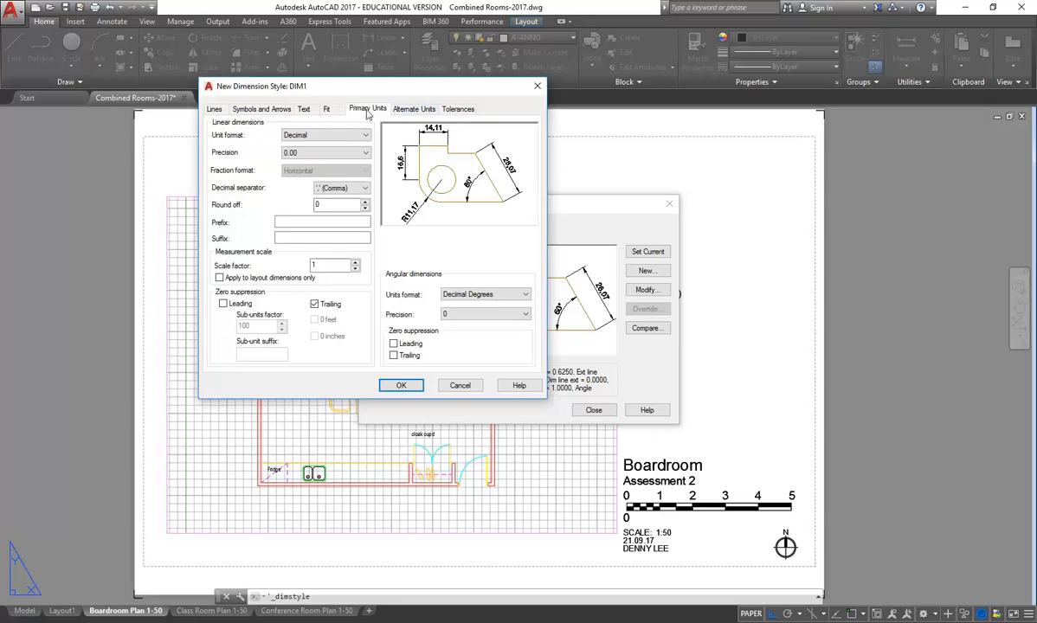
left_click_drag(341, 87, 375, 92)
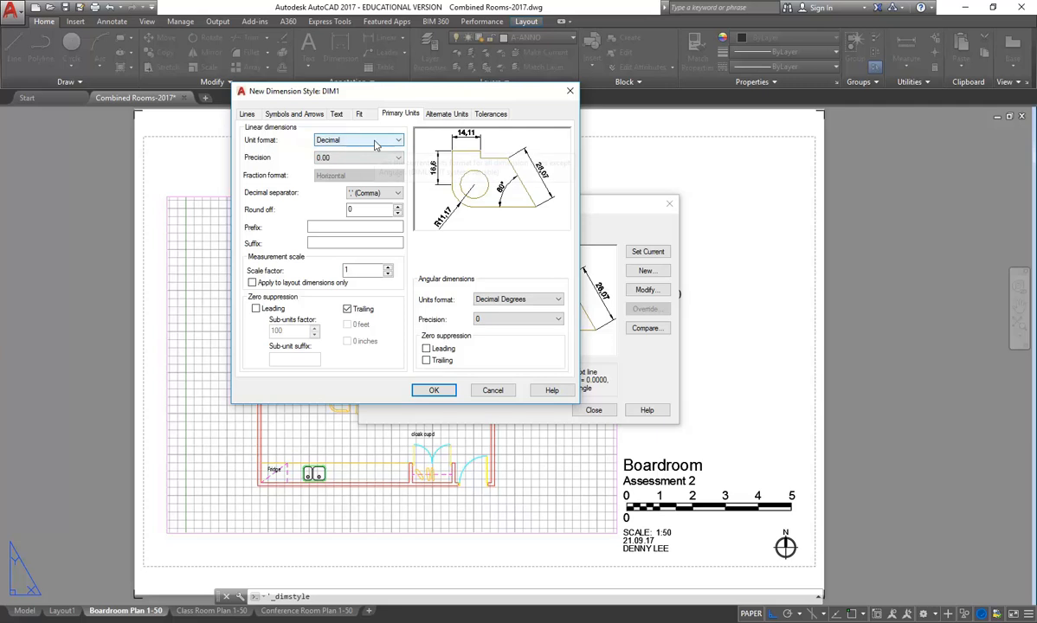
left_click(355, 157)
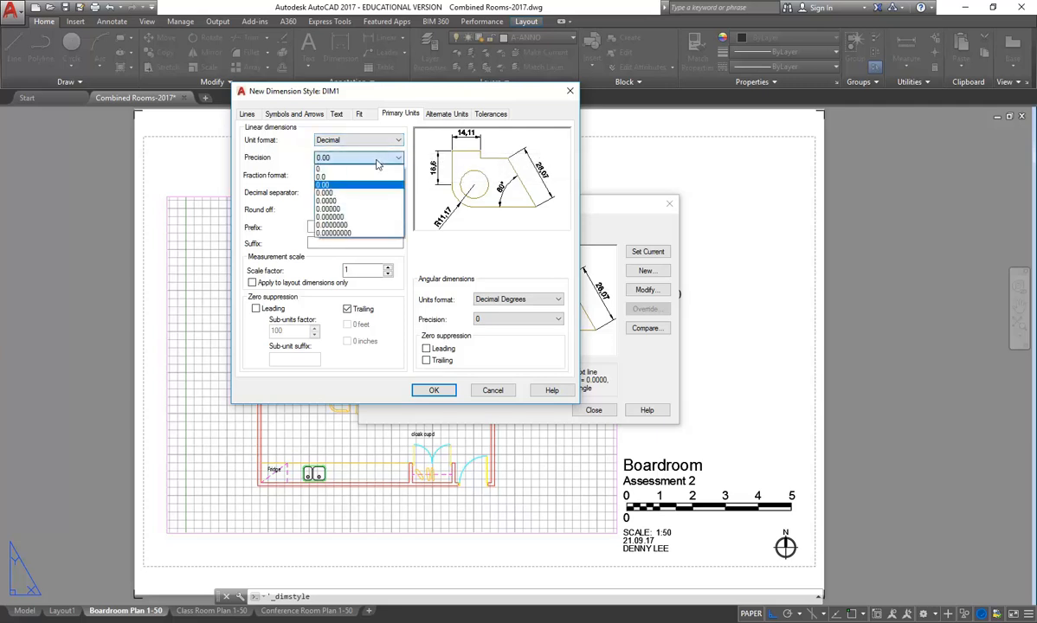
left_click(324, 168)
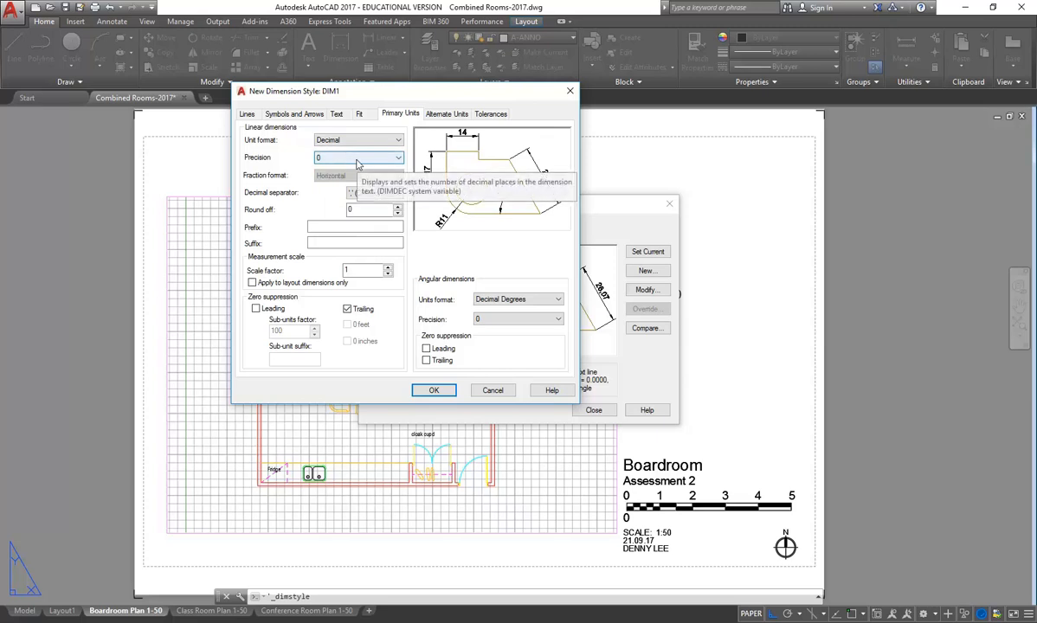
left_click(356, 159)
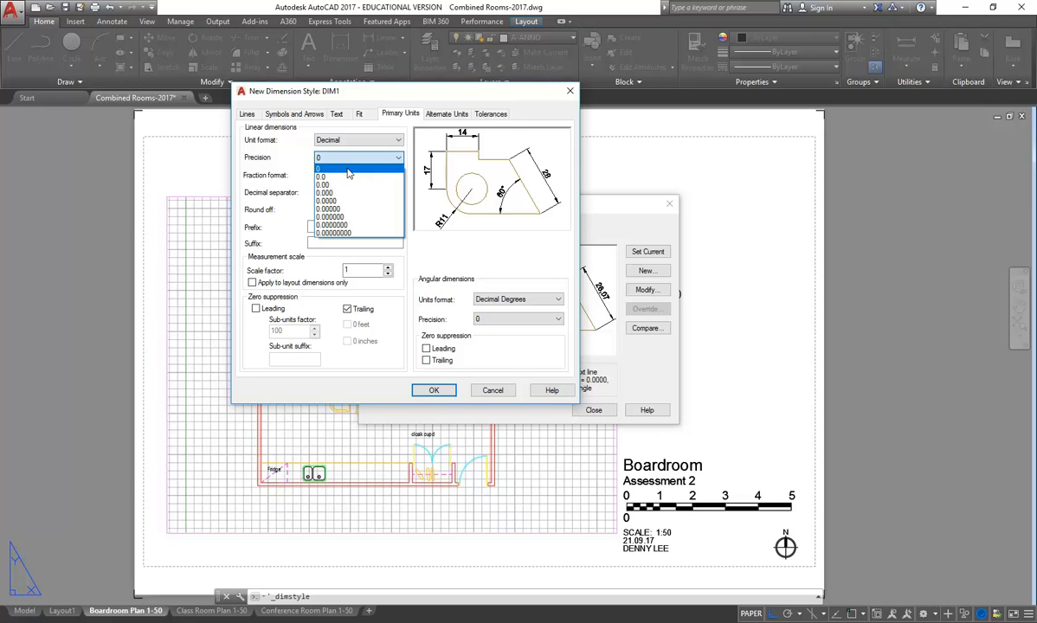
left_click(348, 169)
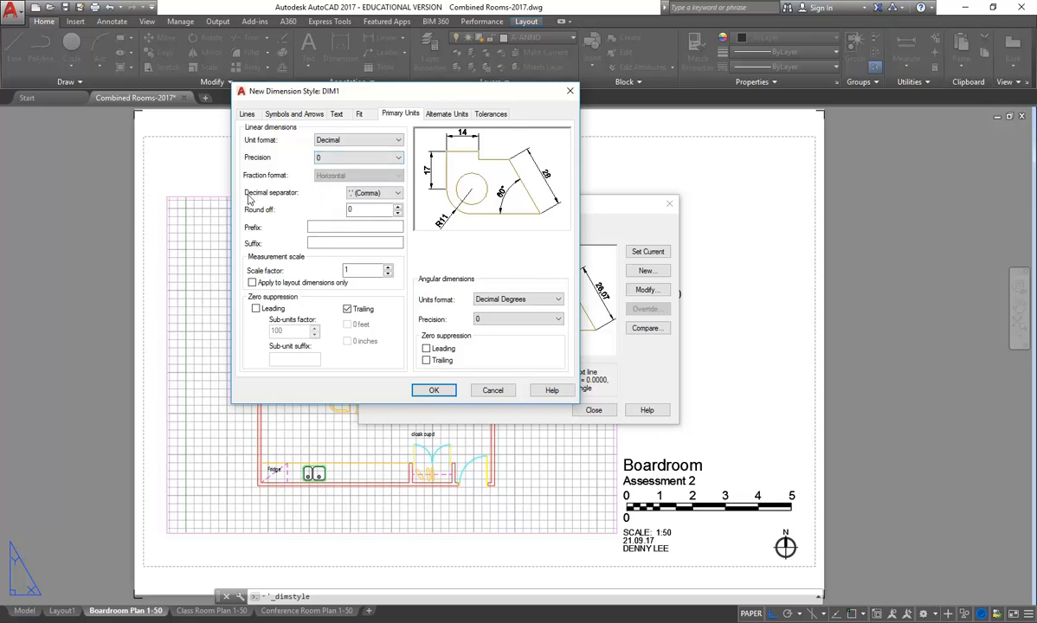
Set the decimal separator of the linear dimensions to Period and the round off to 1
left_click(381, 194)
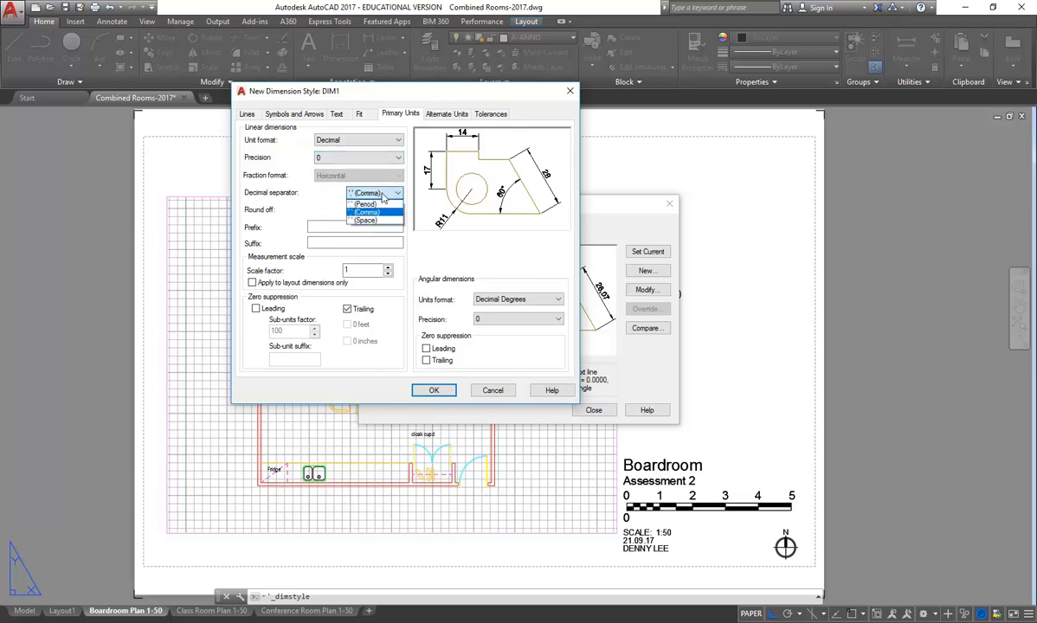
left_click(363, 203)
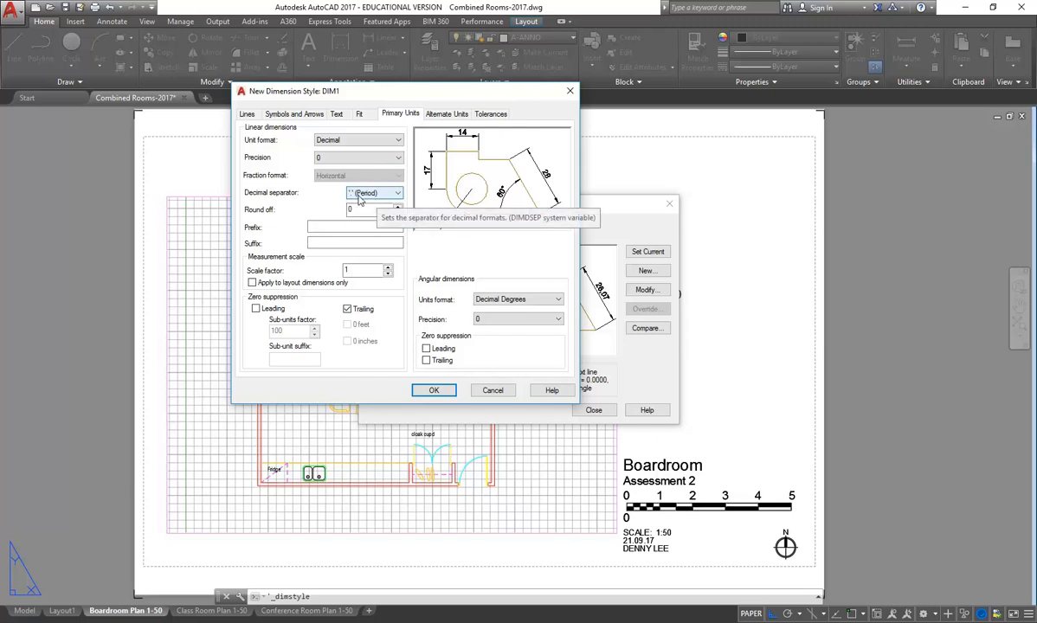
left_click(360, 209)
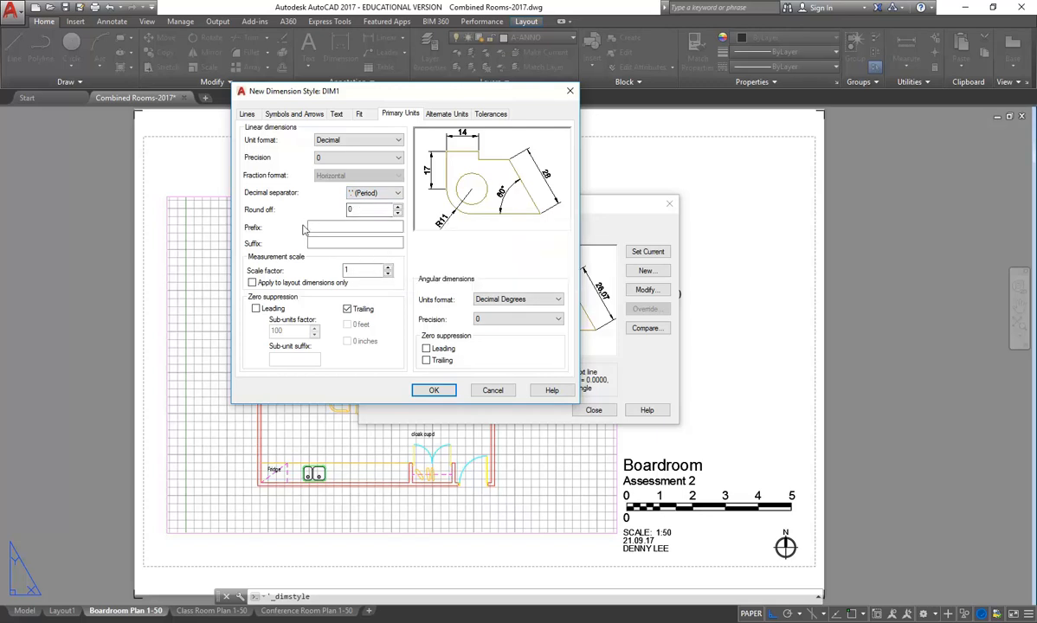
double_click(366, 210)
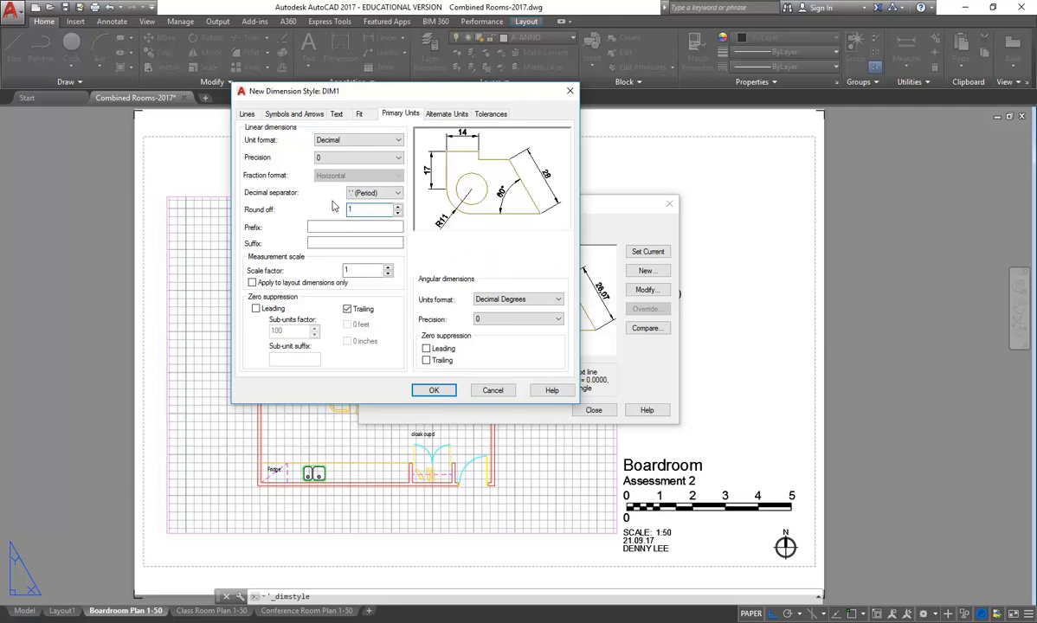
type("1")
Set the precision of the angular dimensions to 0.0
left_click(531, 319)
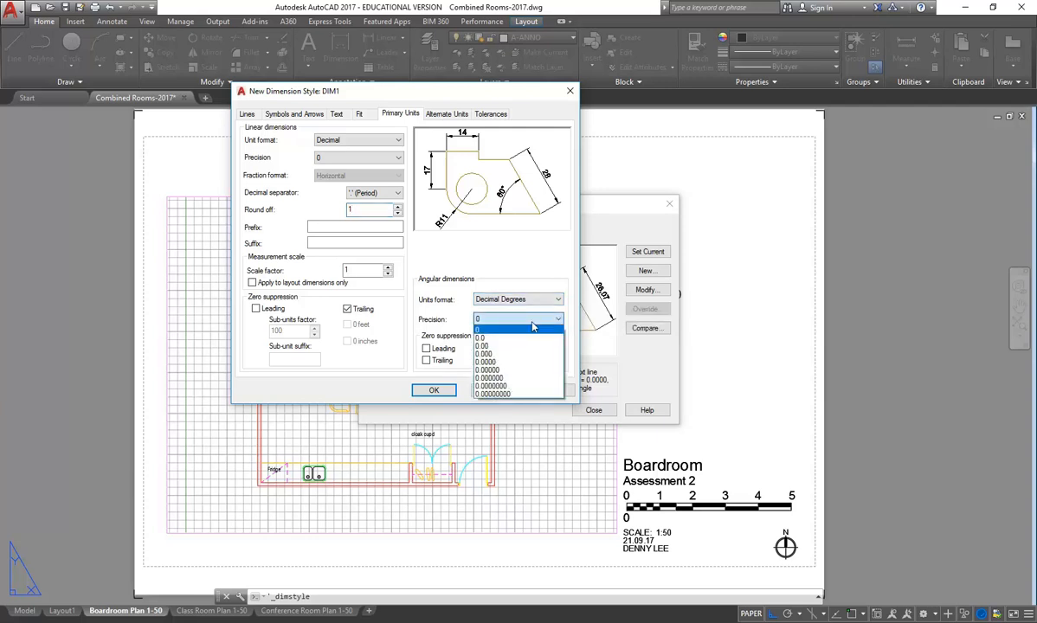
left_click(481, 337)
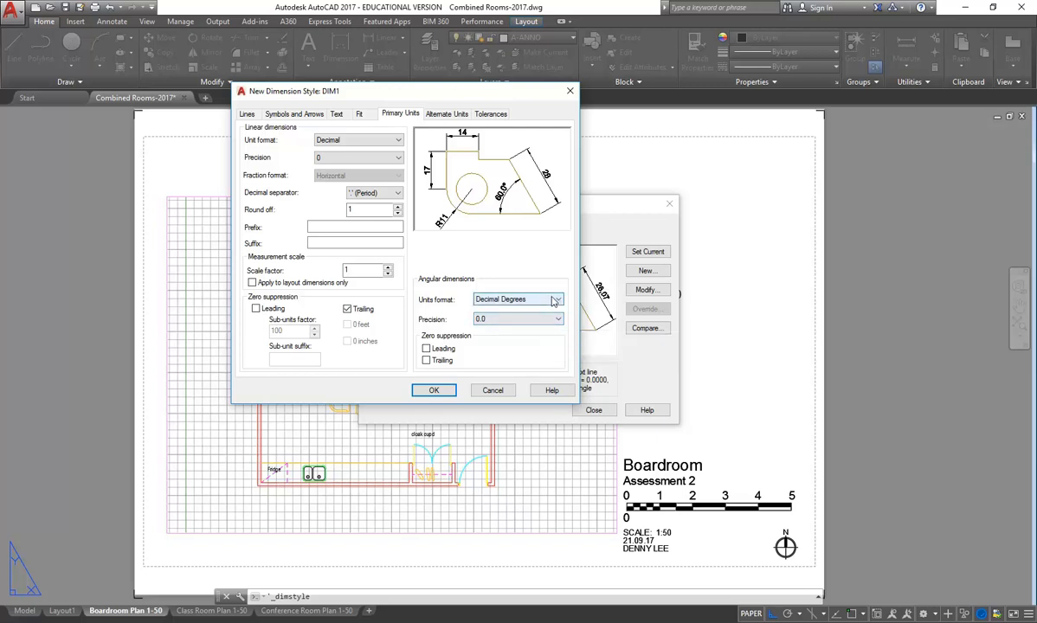
Try Degrees Minutes Seconds as the angular units format, and return to Decimal Degrees with 0.0 precision
left_click(557, 300)
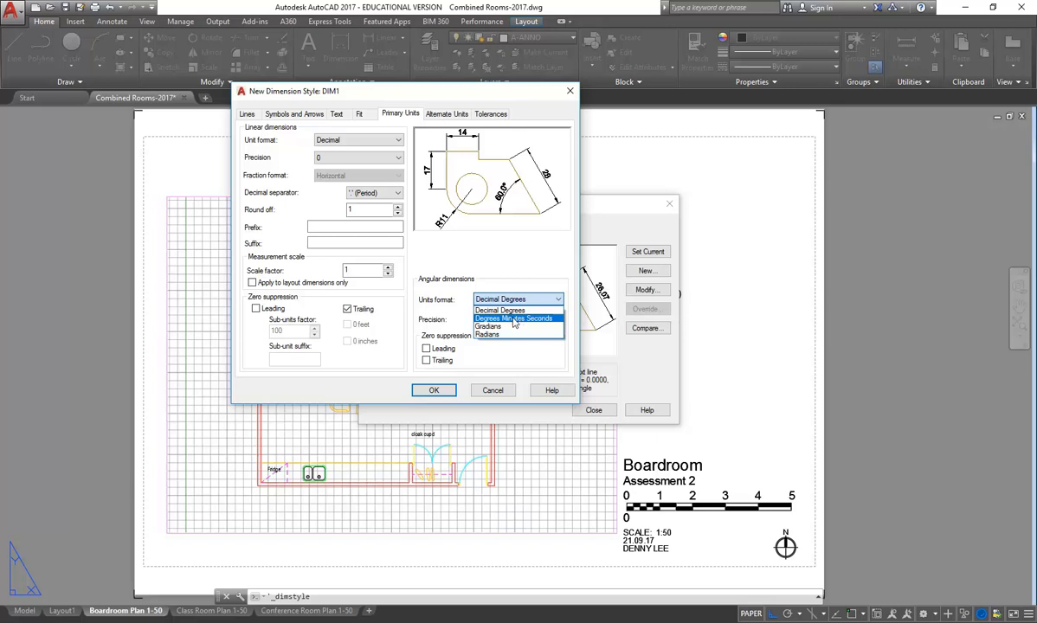
left_click(513, 318)
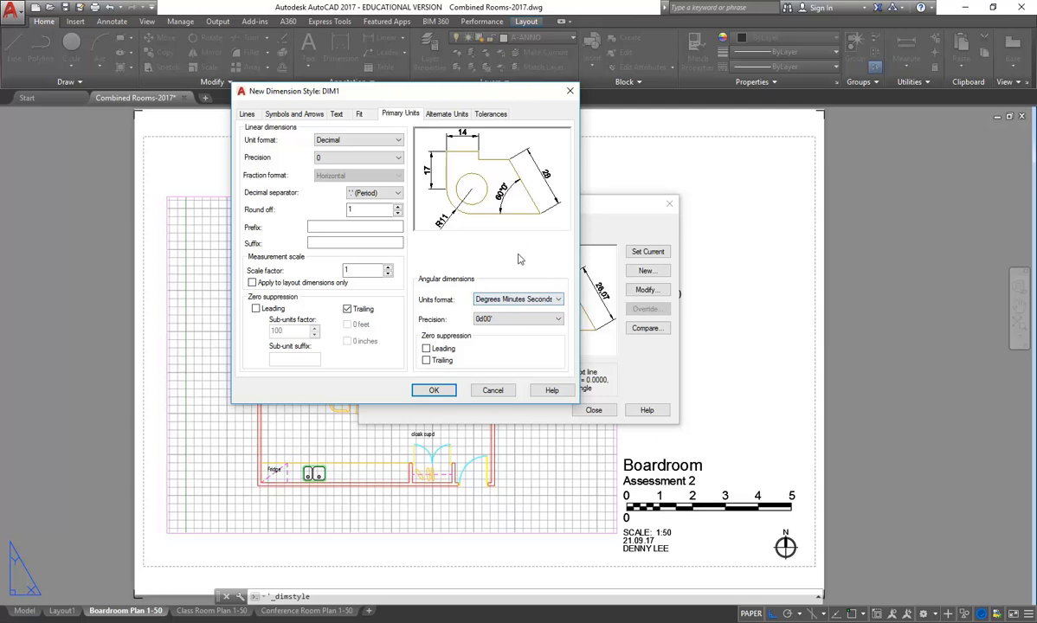
left_click(528, 299)
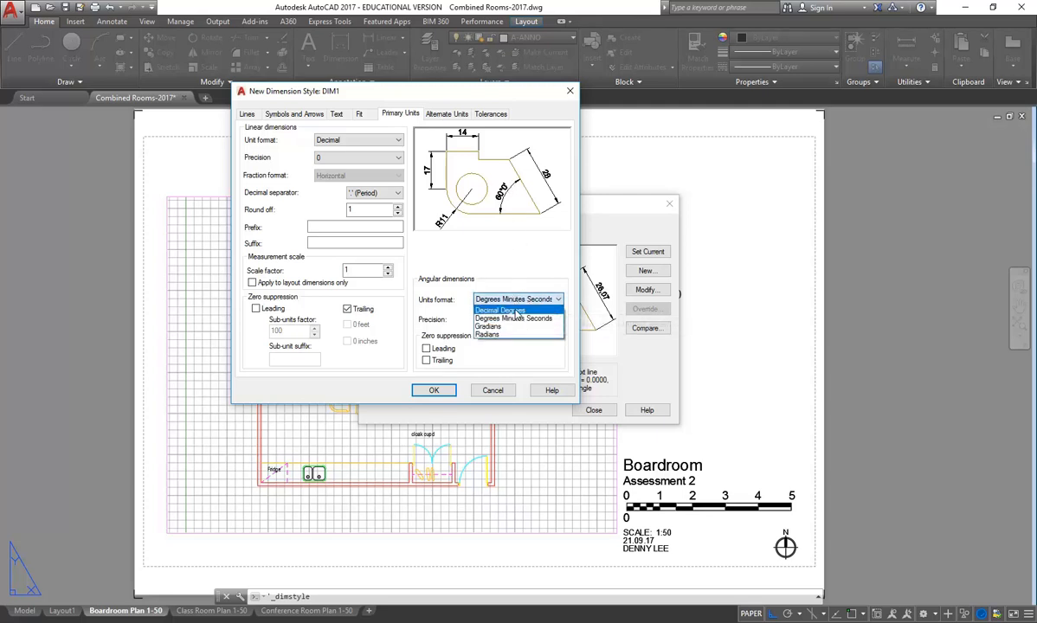
left_click(514, 311)
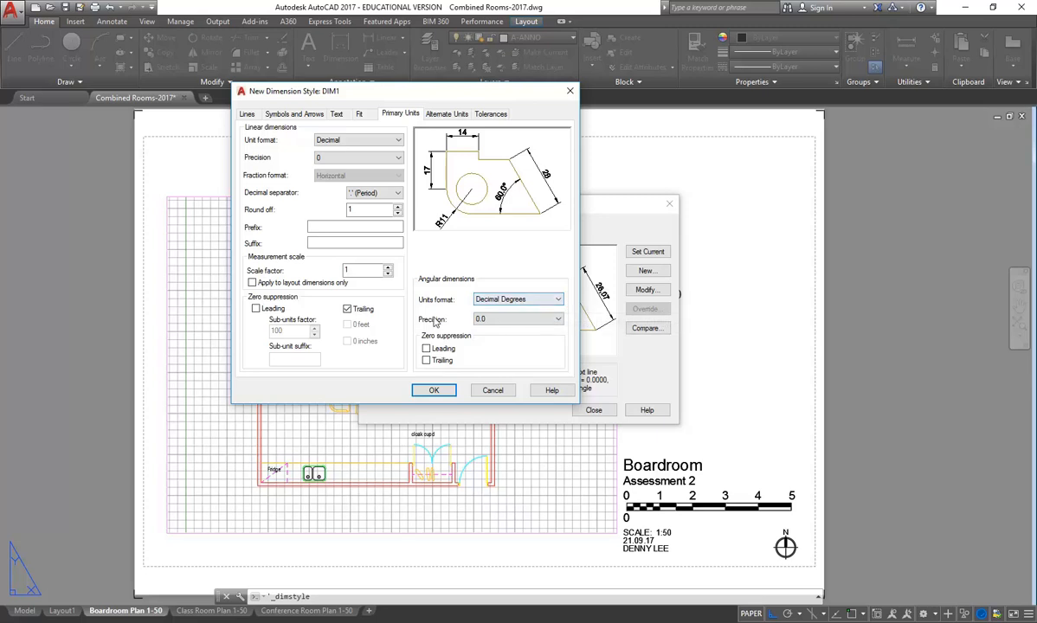
left_click(532, 320)
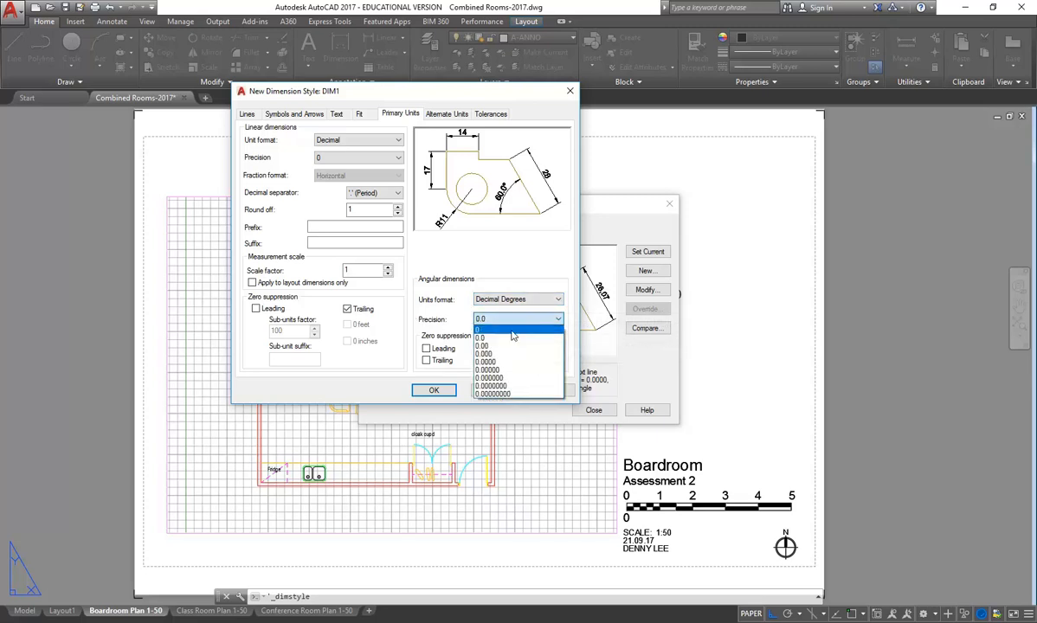
left_click(493, 338)
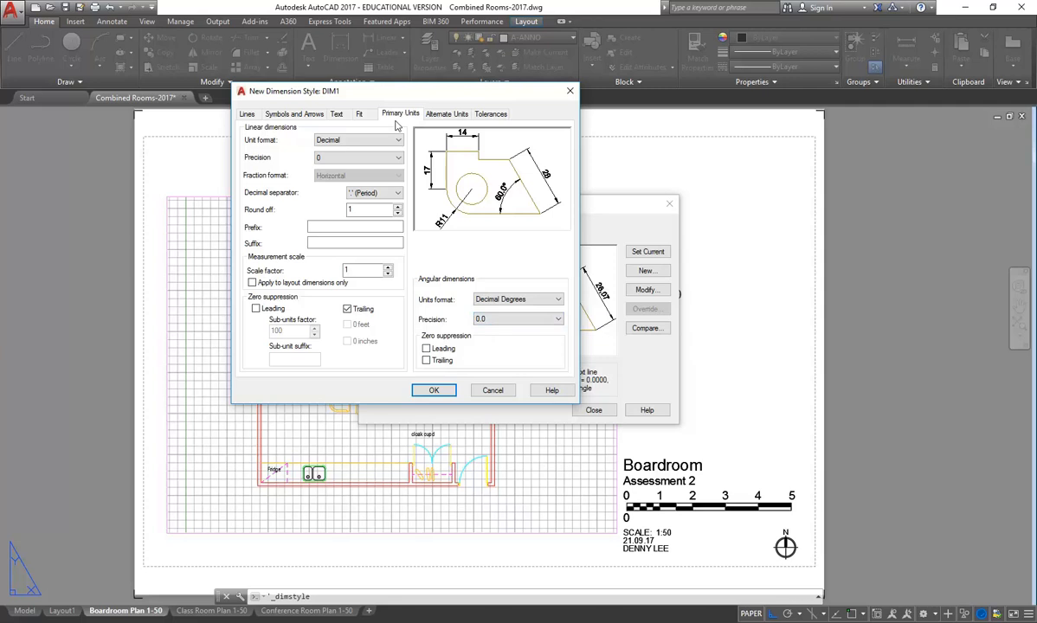
Create a new text style named DIM1 from the dimension style's text appearance settings
left_click(360, 114)
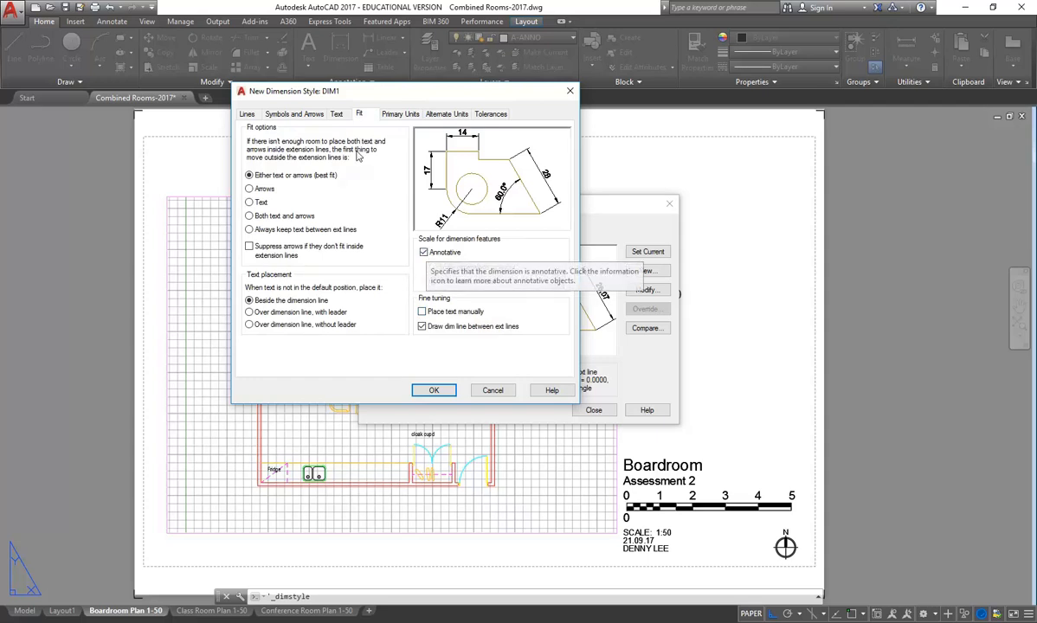
left_click(338, 115)
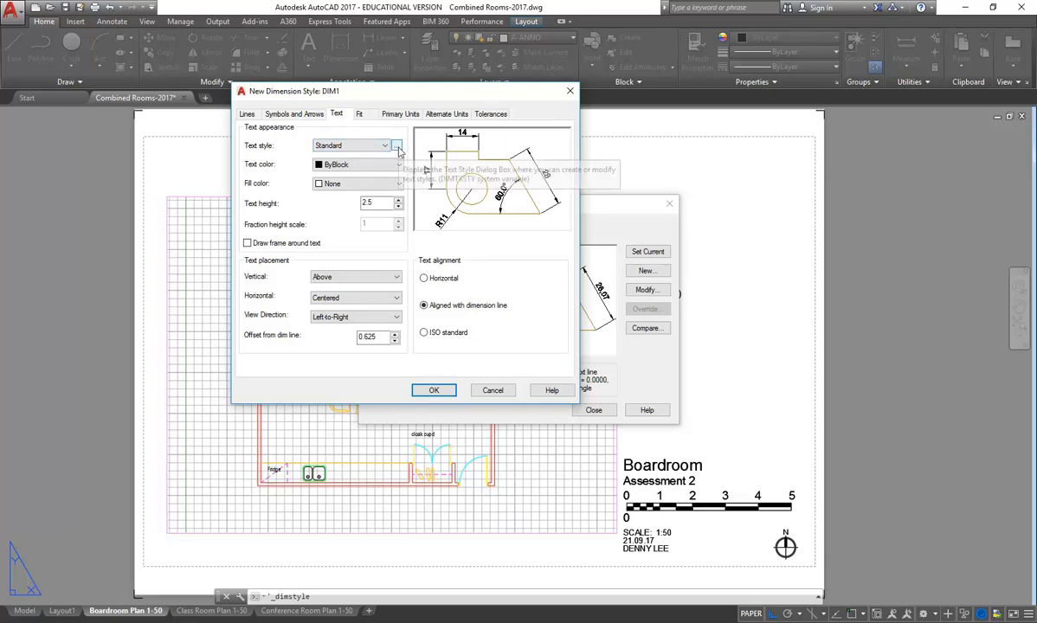
left_click(396, 146)
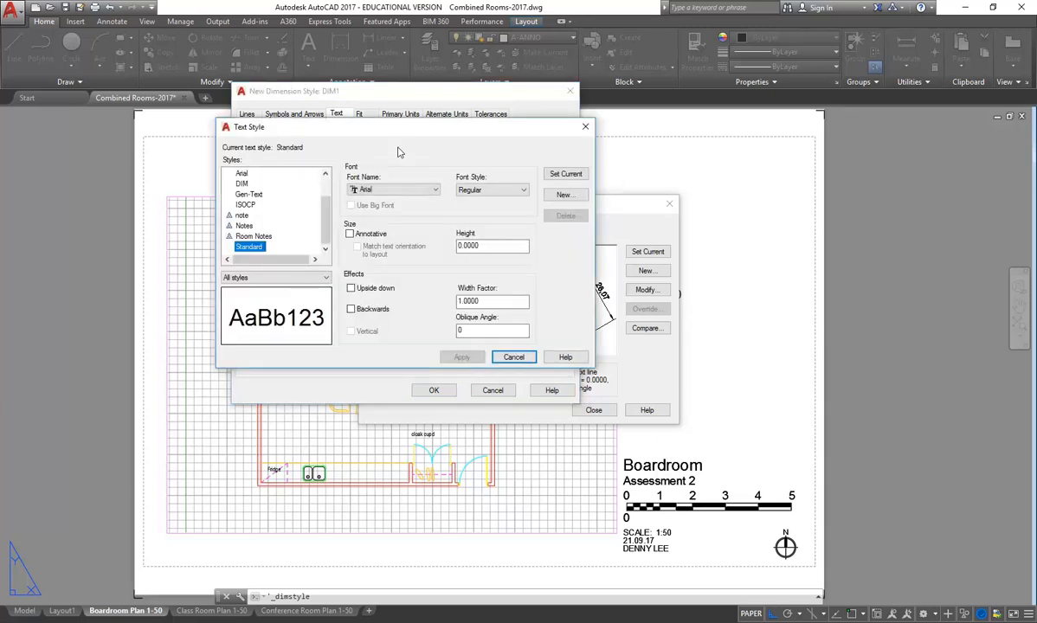
left_click_drag(416, 127, 468, 137)
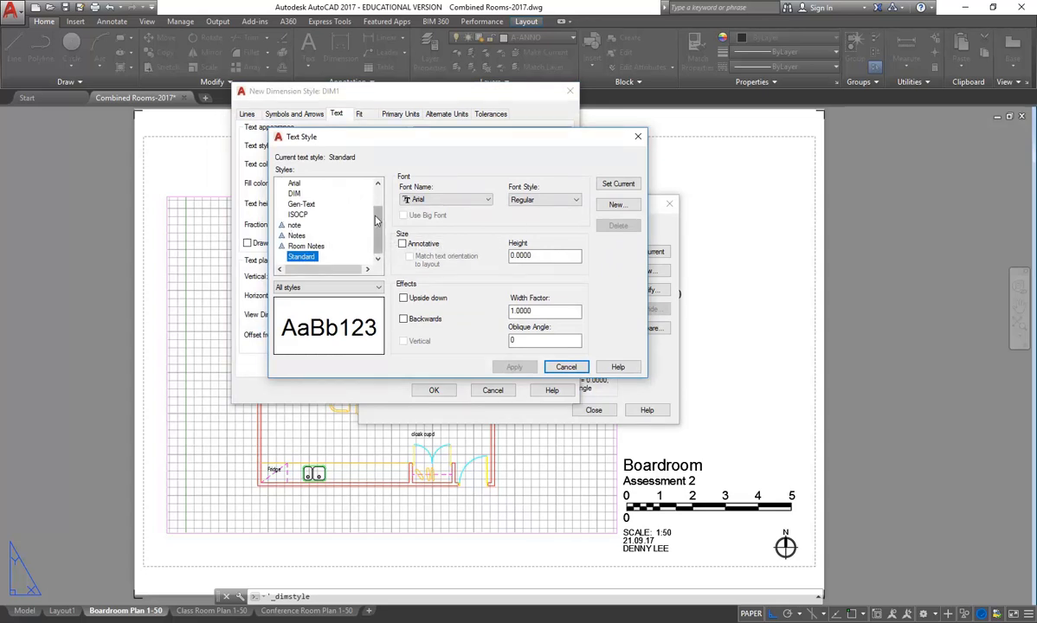
left_click(615, 205)
type("DIM1")
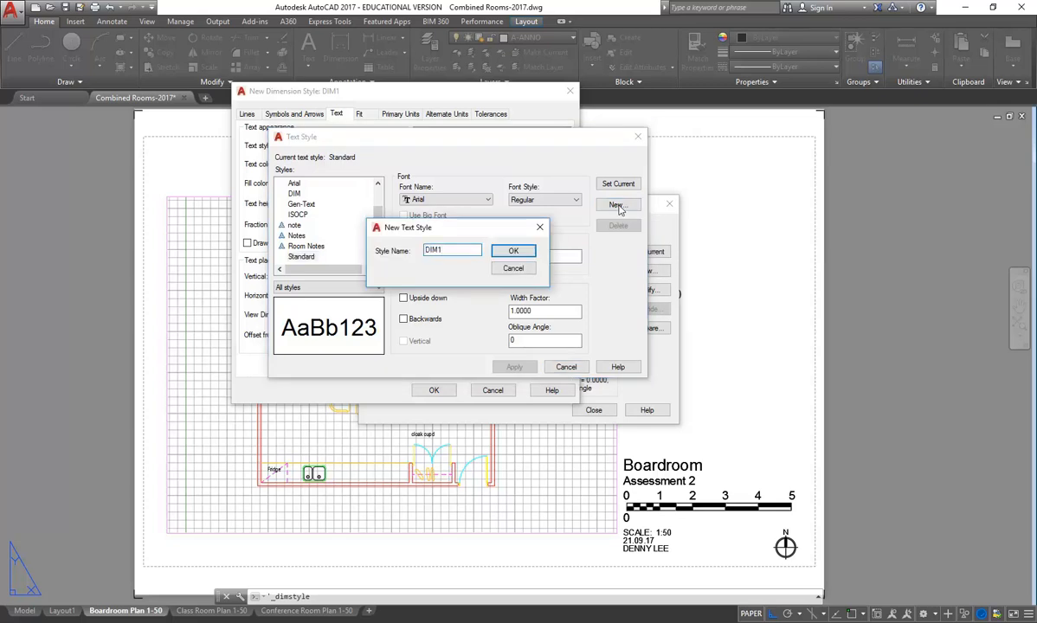
left_click(514, 251)
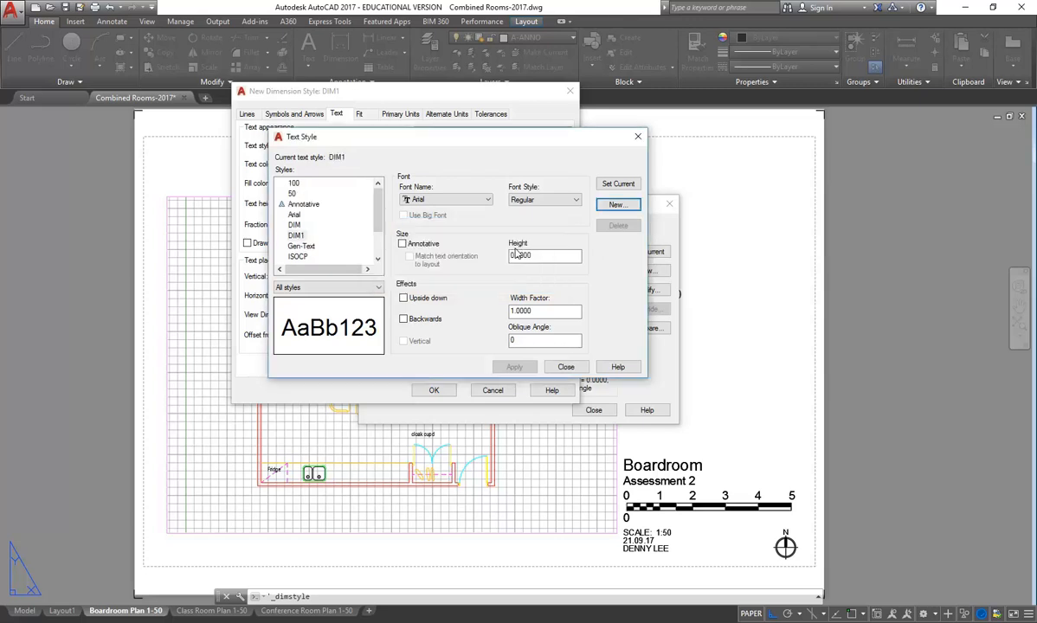
Set the font of the DIM1 text style to romans.shx, apply it and return to the dimension style settings
left_click(464, 198)
left_click_drag(522, 242, 523, 333)
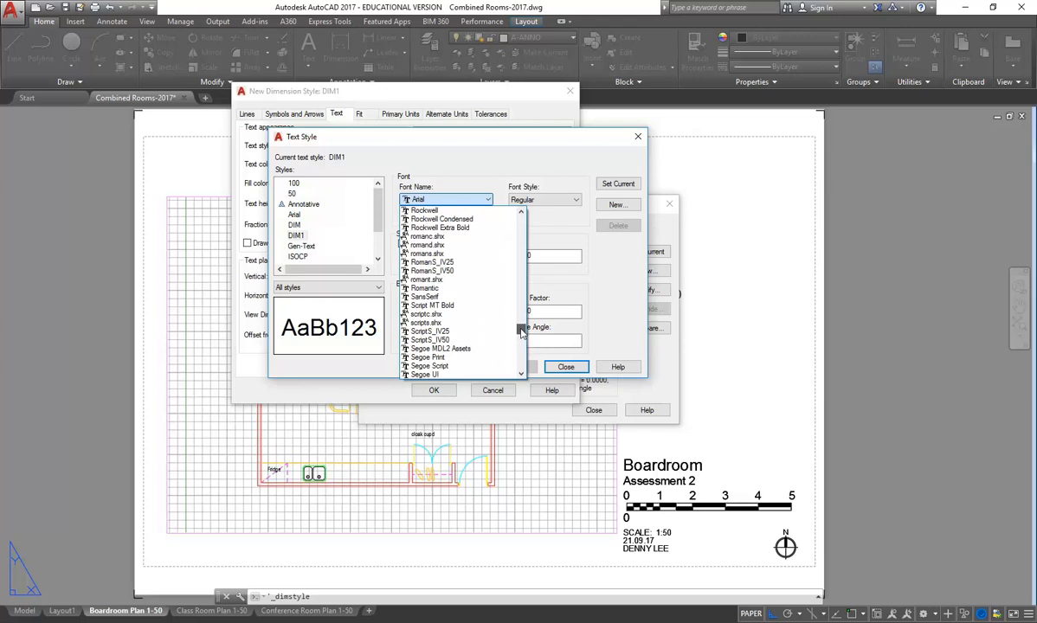
left_click(437, 254)
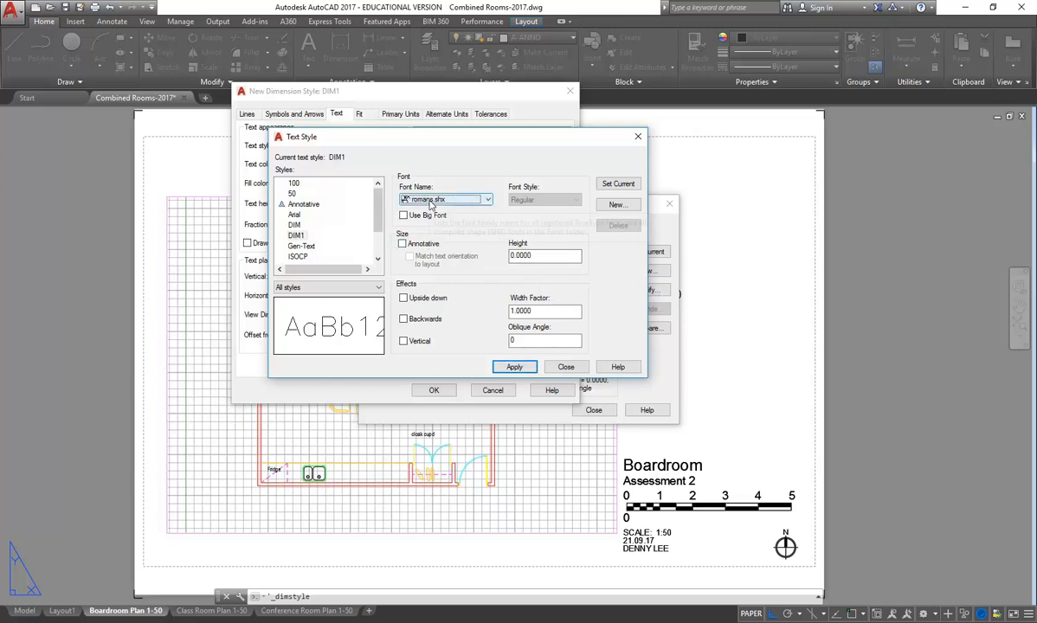
left_click(510, 366)
left_click(567, 369)
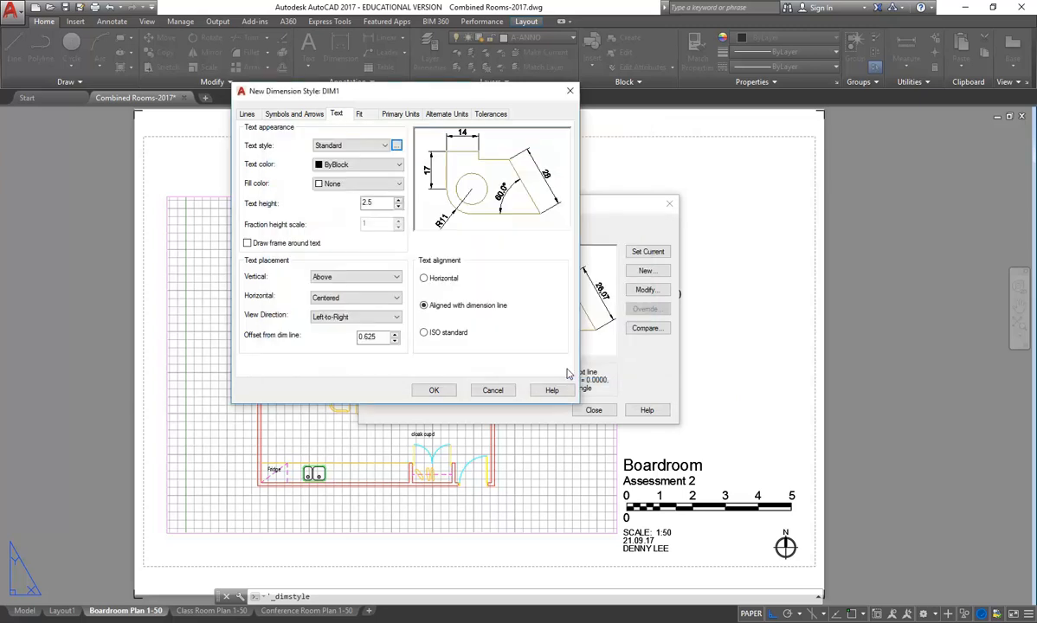
Assign the DIM1 text style to the dimension text and check its font in the text style settings
left_click(377, 149)
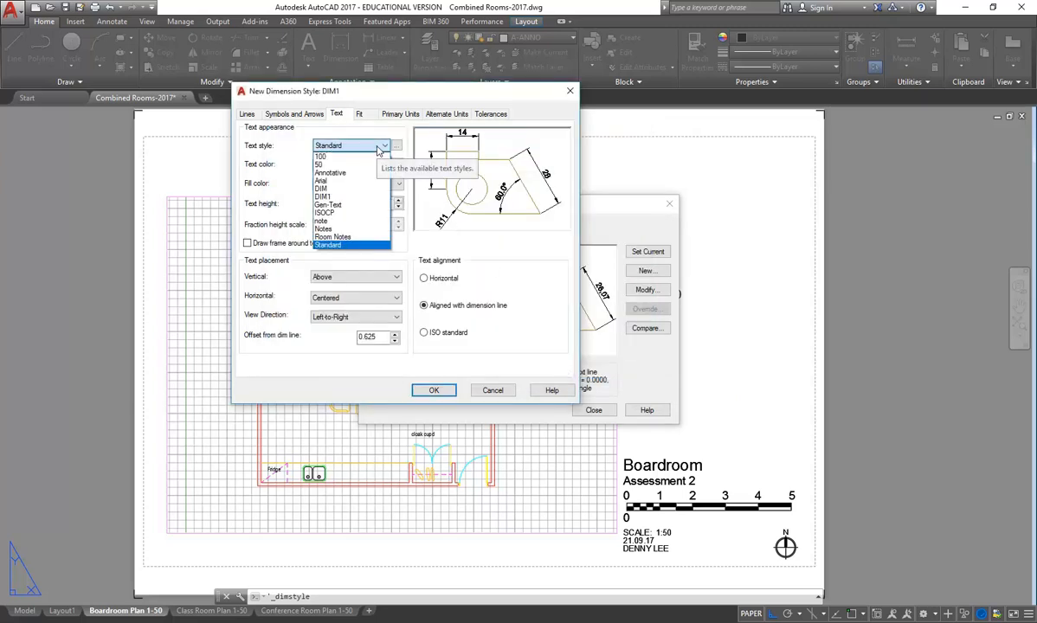
left_click(328, 198)
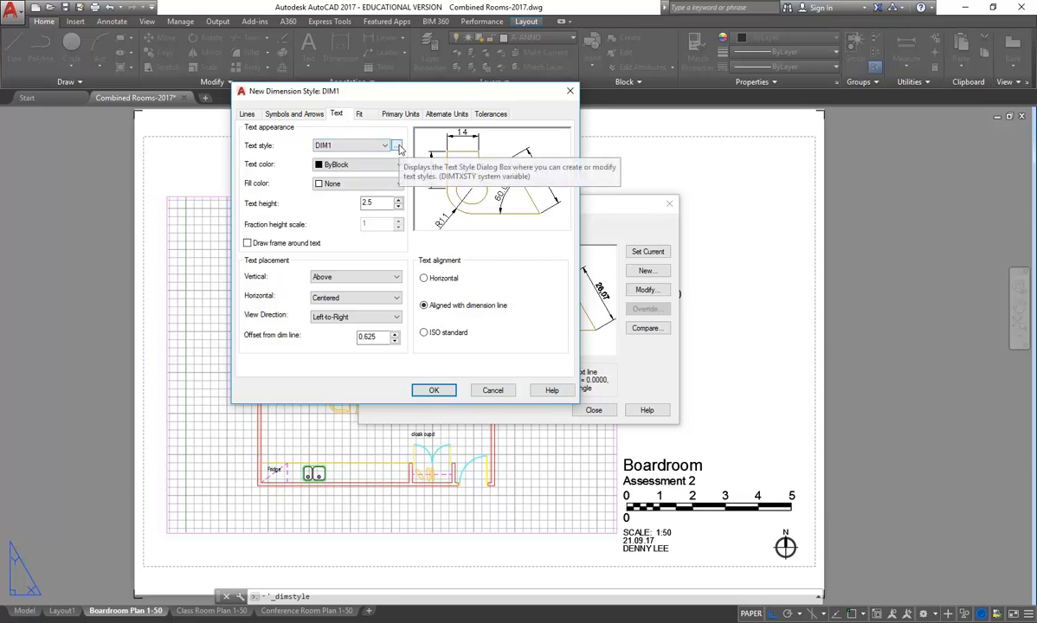
left_click(397, 147)
left_click(407, 190)
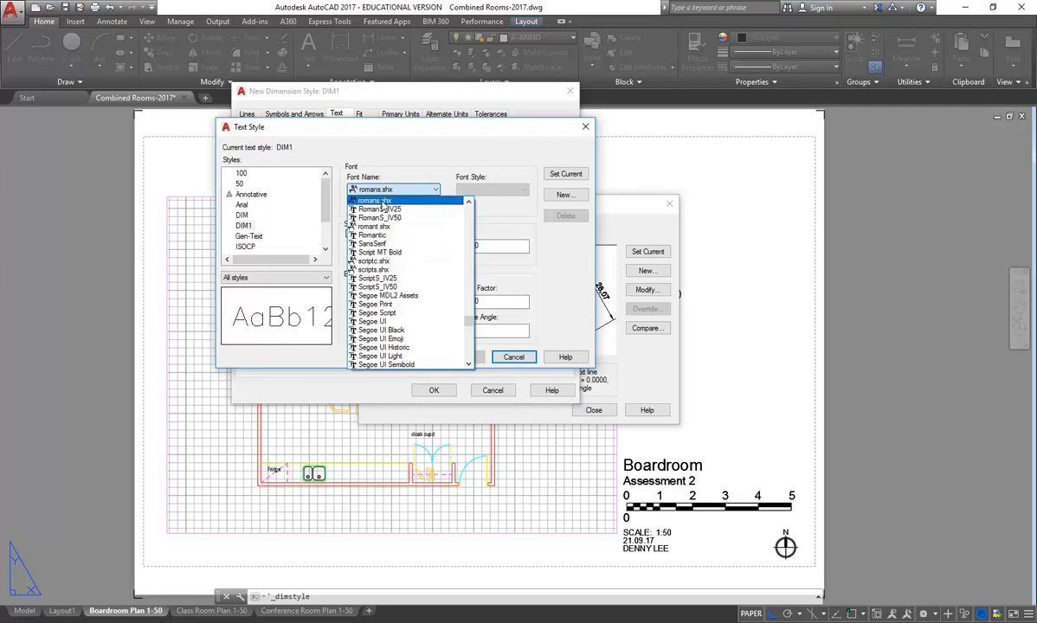
left_click(381, 201)
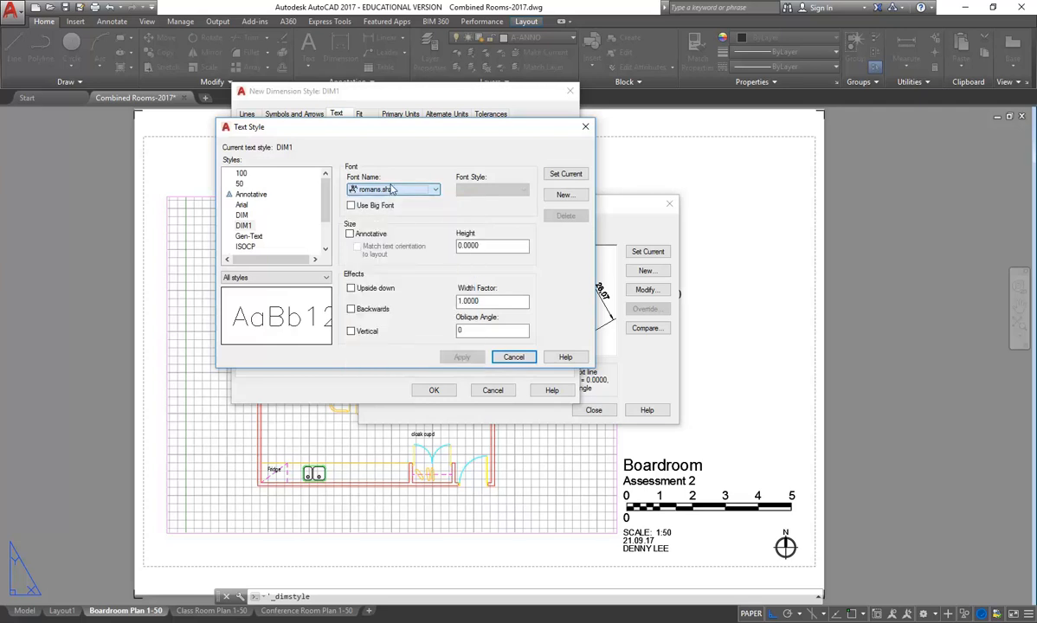
left_click(514, 358)
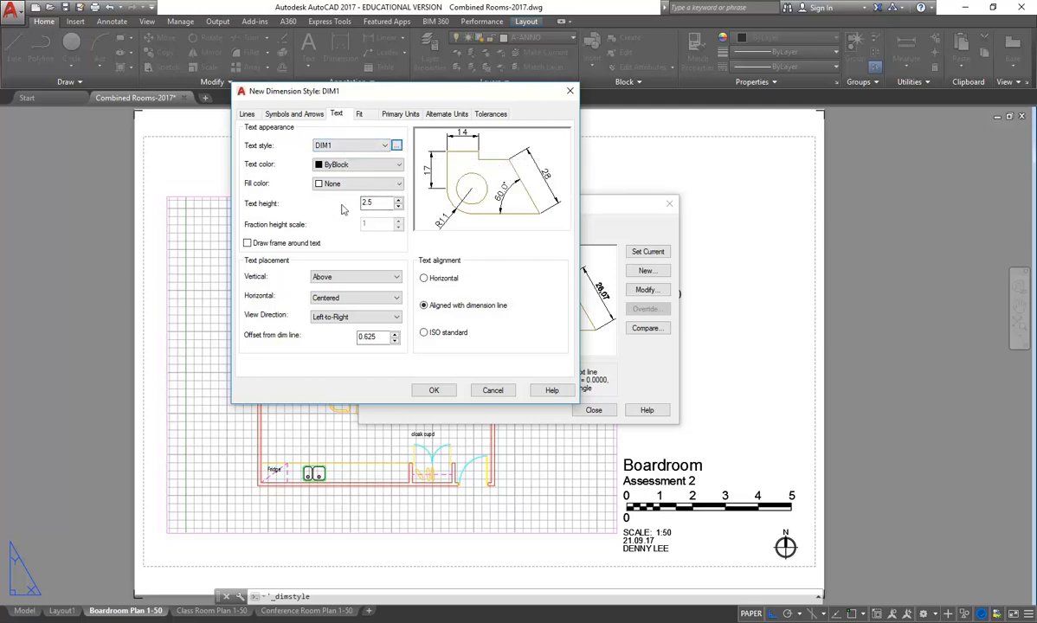
Set the first and second arrowheads of the dimension style to Architectural tick
left_click(382, 202)
left_click(298, 114)
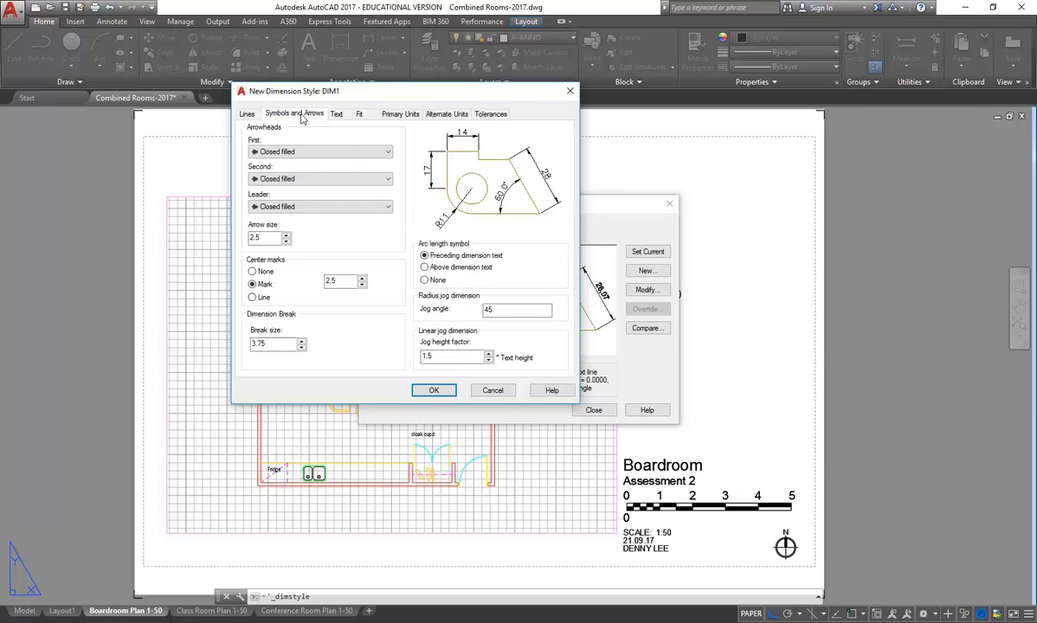
left_click(337, 115)
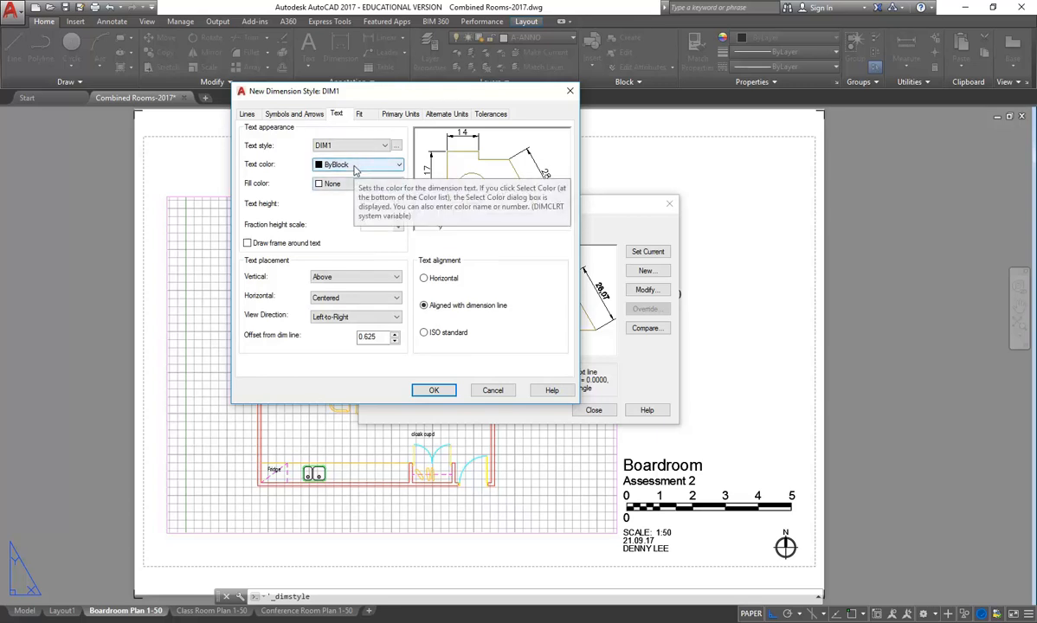
left_click(291, 113)
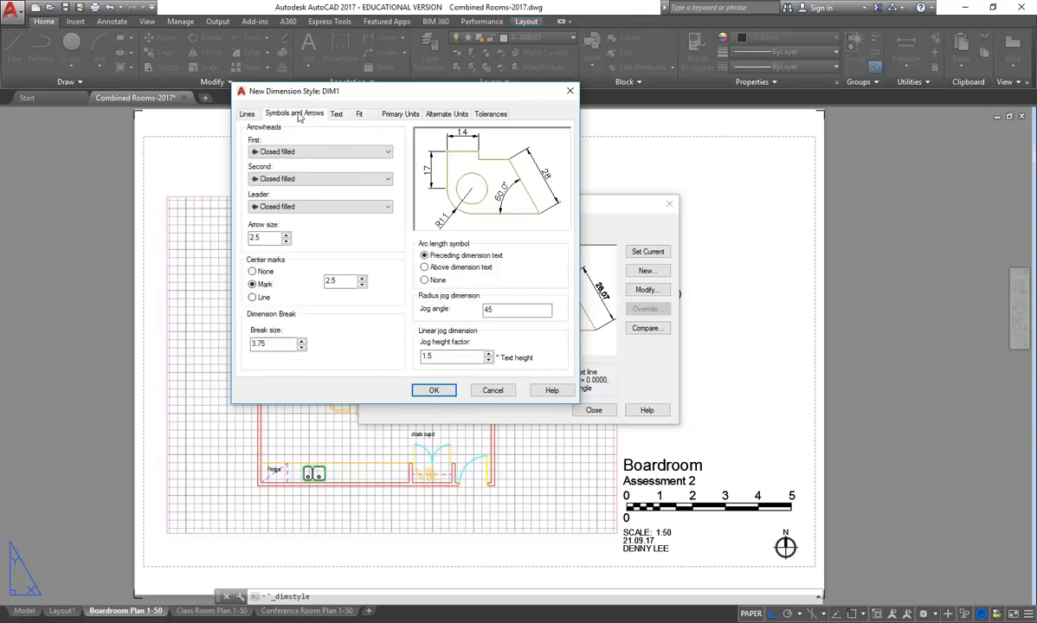
left_click(375, 153)
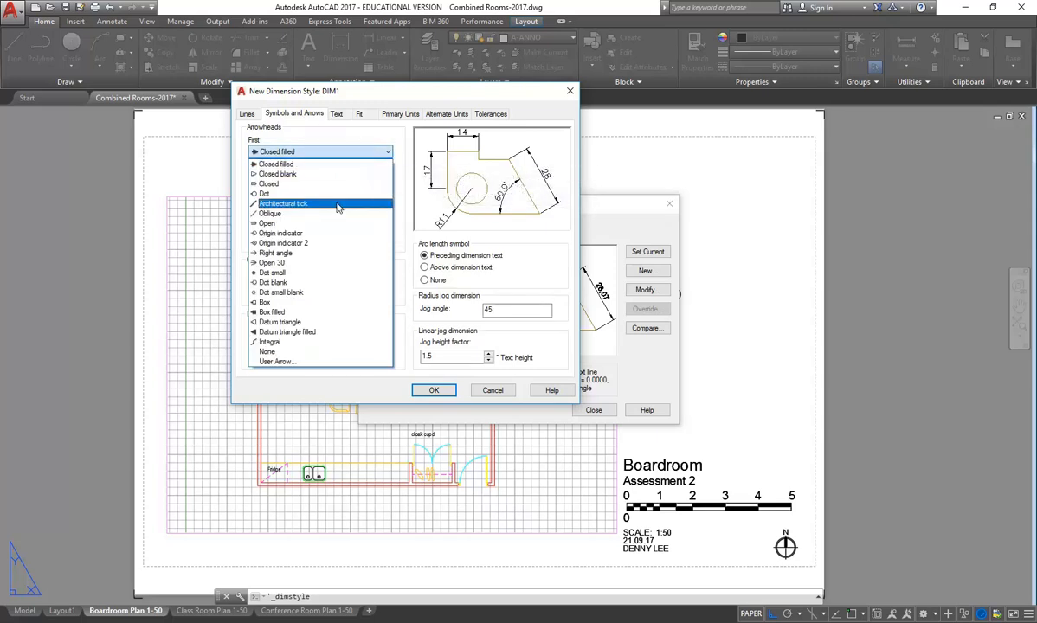
left_click(284, 204)
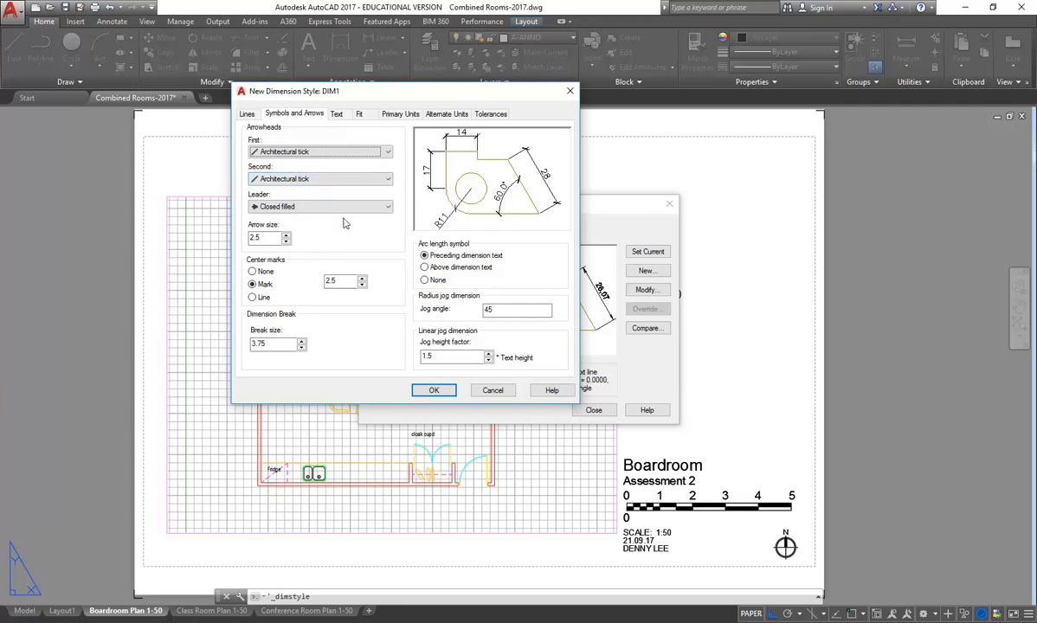
Set the leader arrowhead of the dimension style to Right angle
left_click(365, 208)
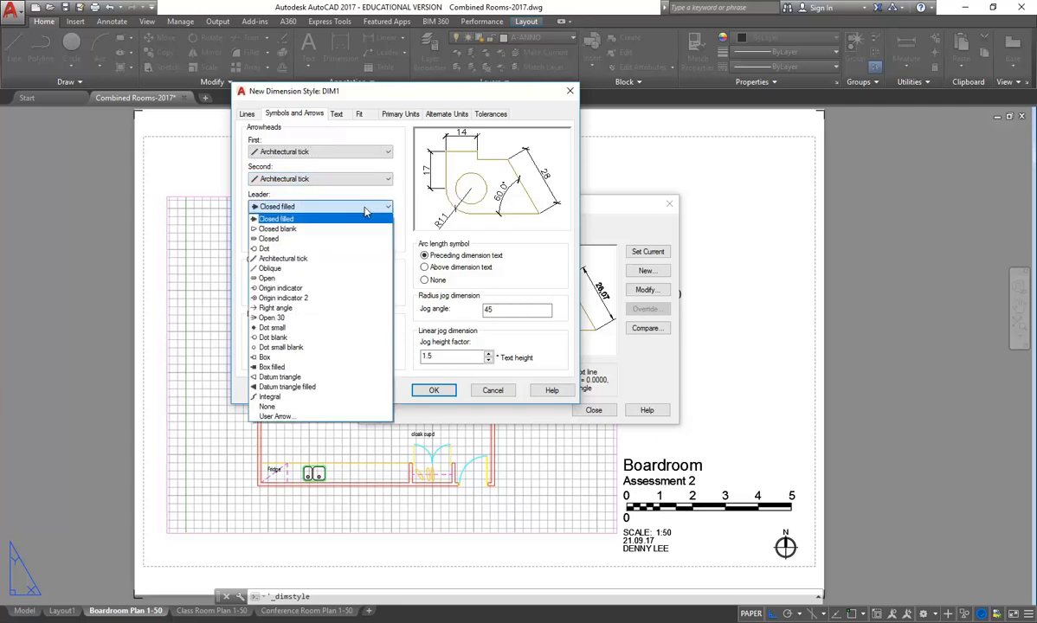
left_click(277, 308)
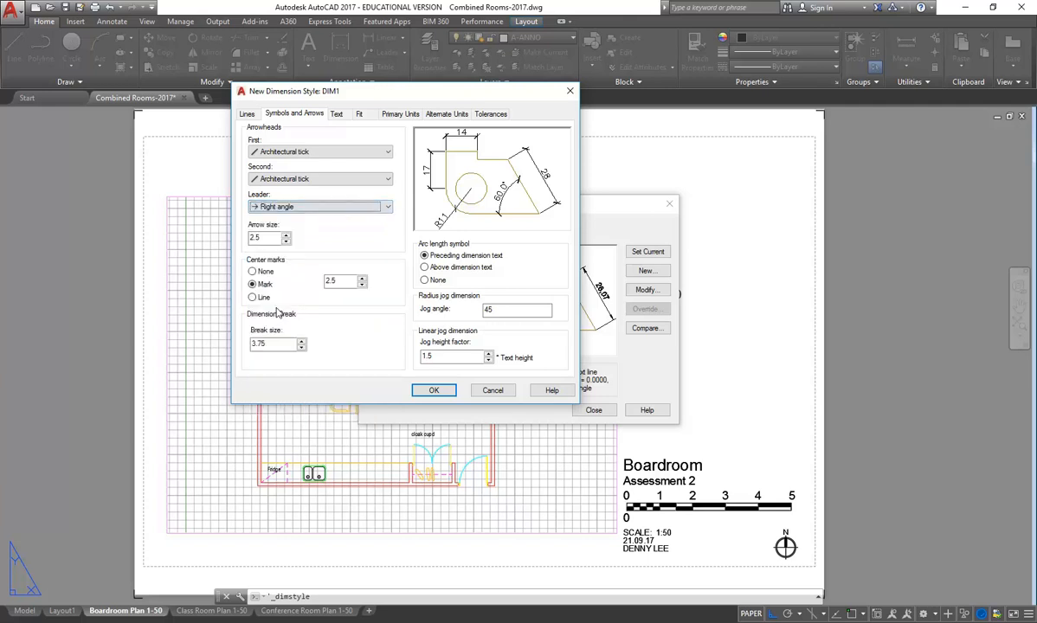
left_click(342, 210)
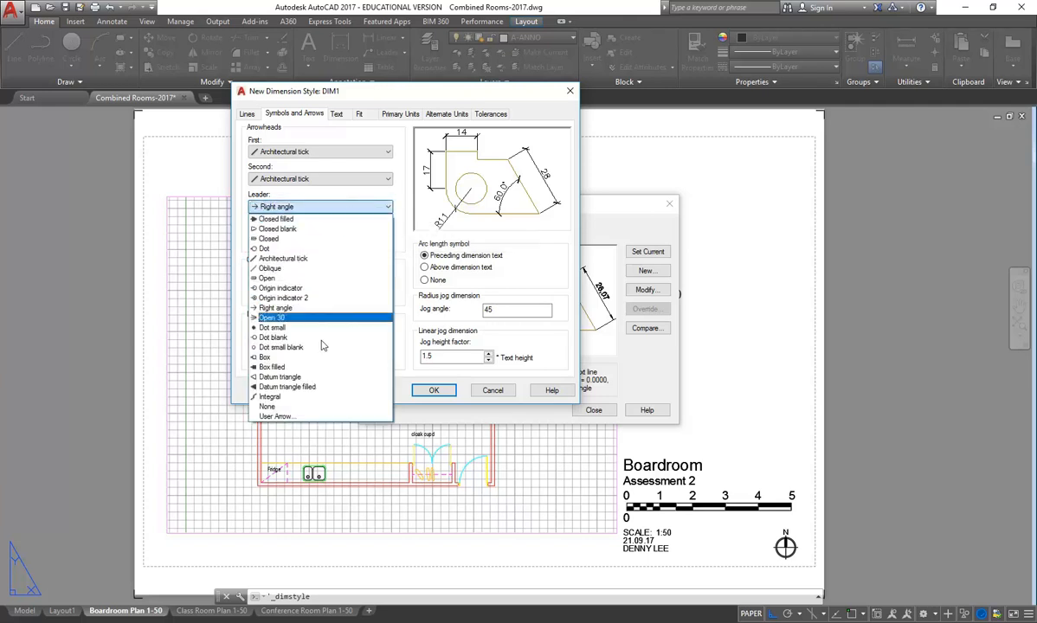
left_click(339, 211)
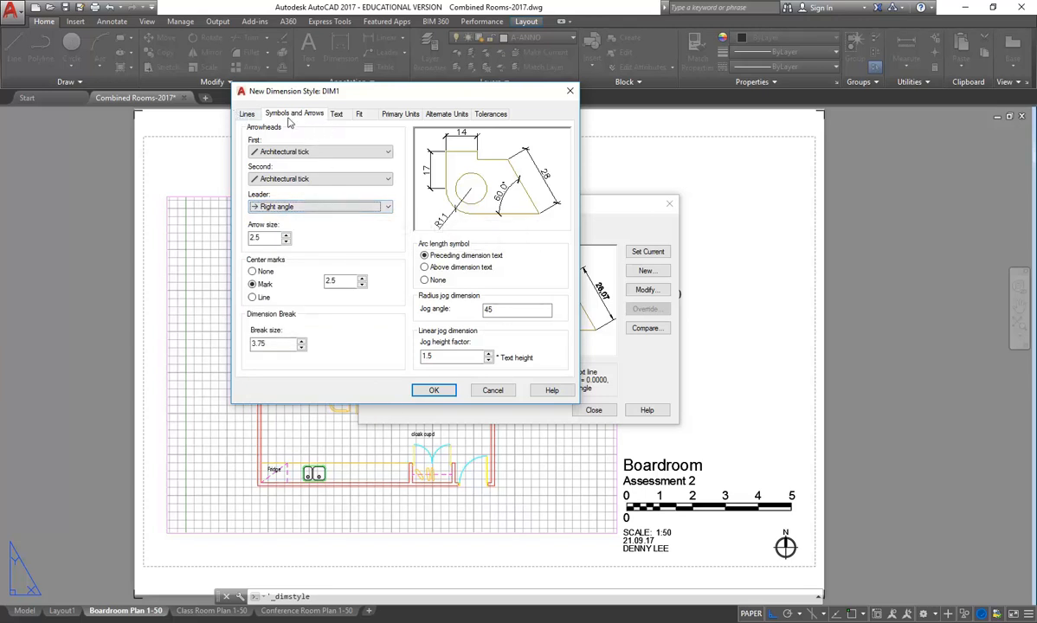
Set the dimension lines to extend 1.5 beyond the ticks
left_click(245, 115)
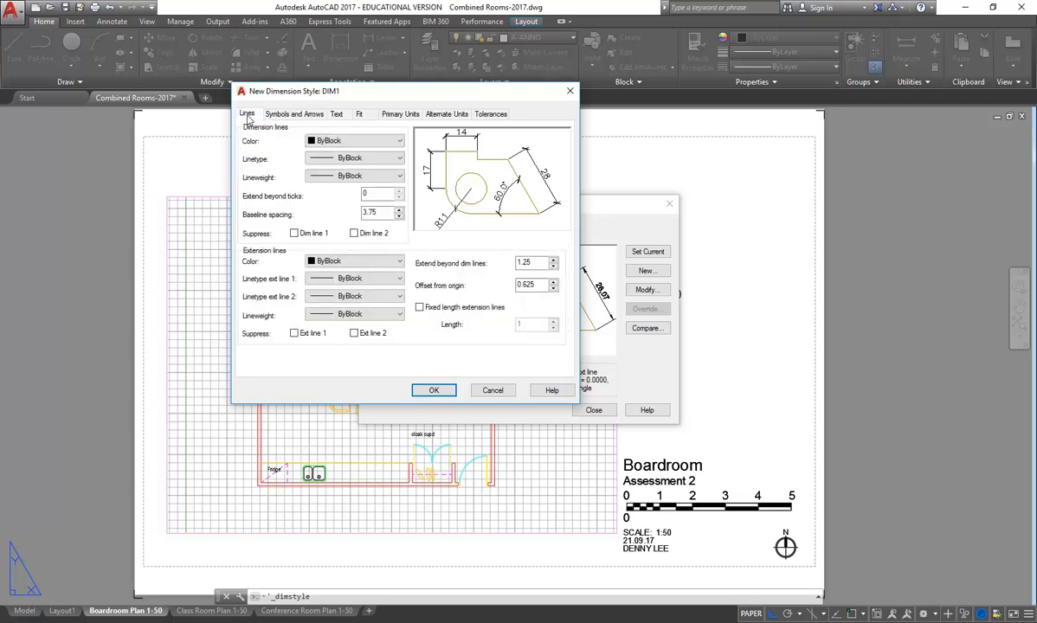
double_click(381, 193)
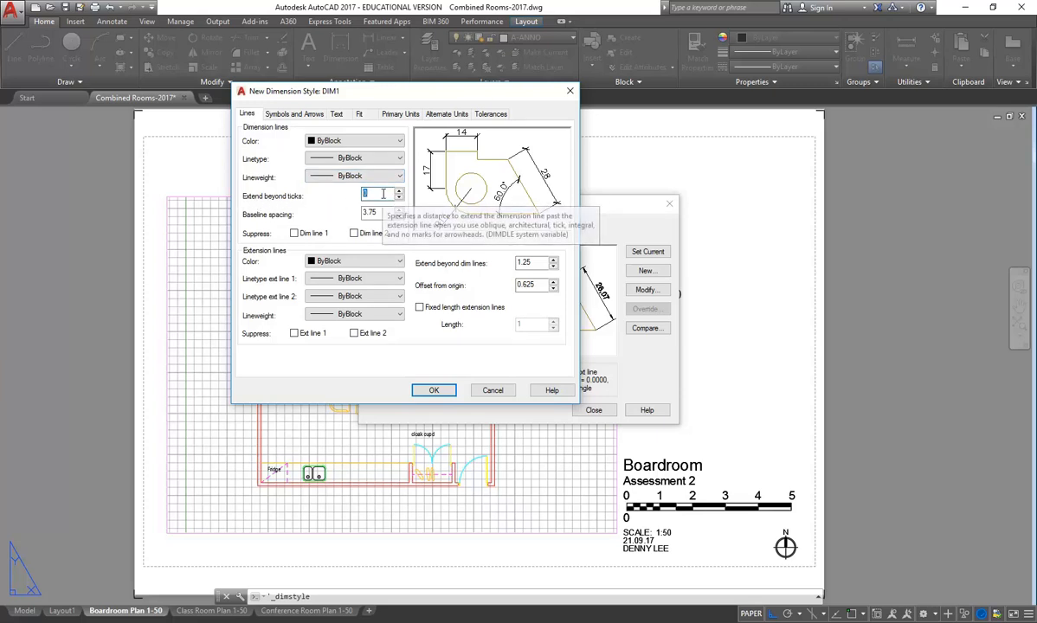
type("1.5")
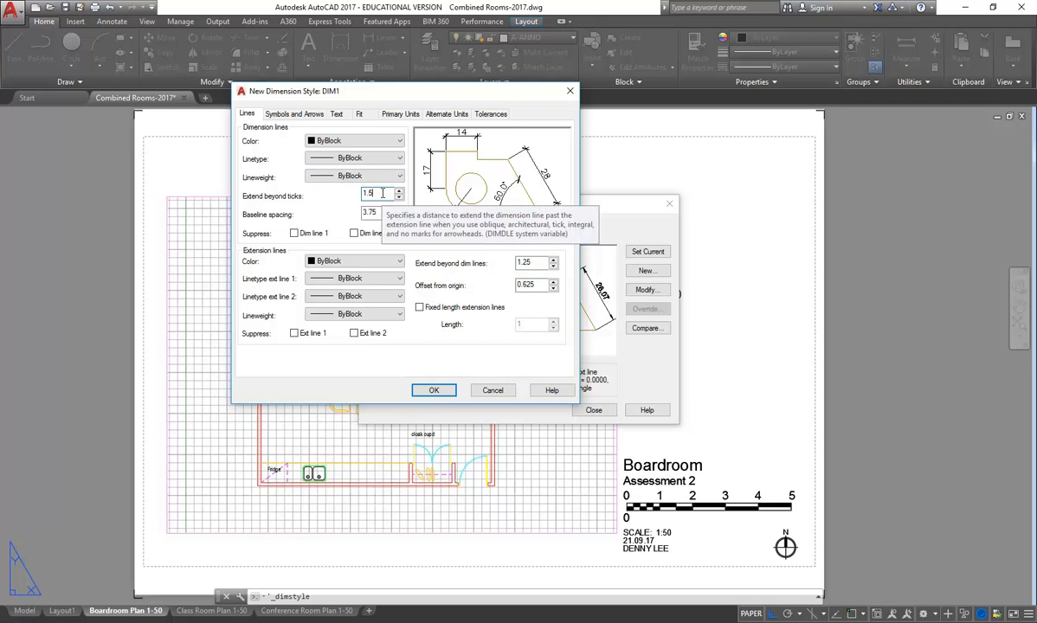
Set the extension lines to extend 1.5 beyond the dimension lines, with an offset from origin of 5
left_click(535, 264)
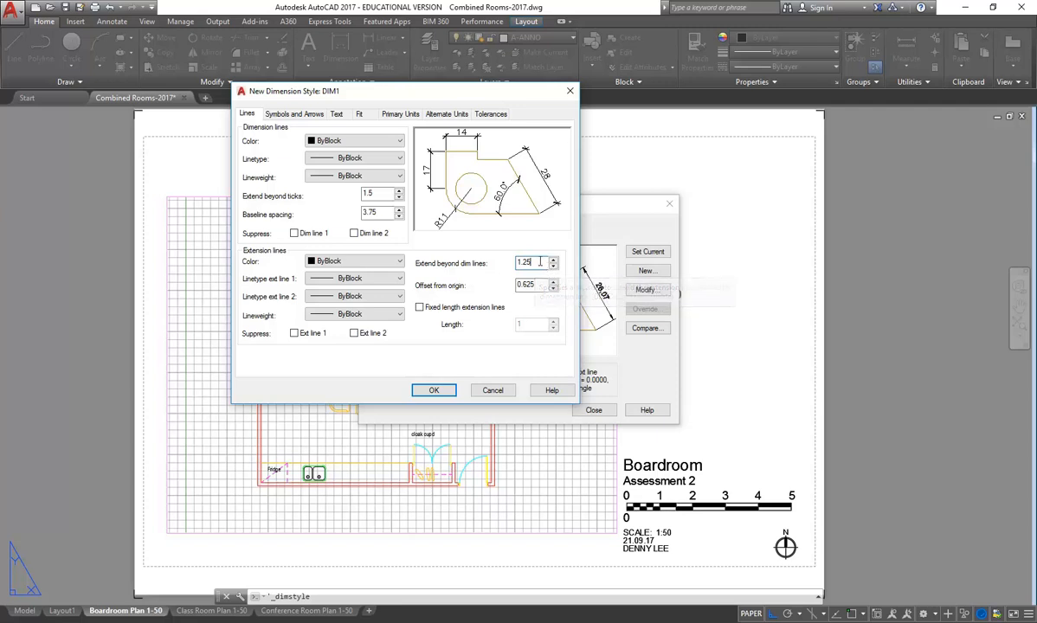
double_click(539, 263)
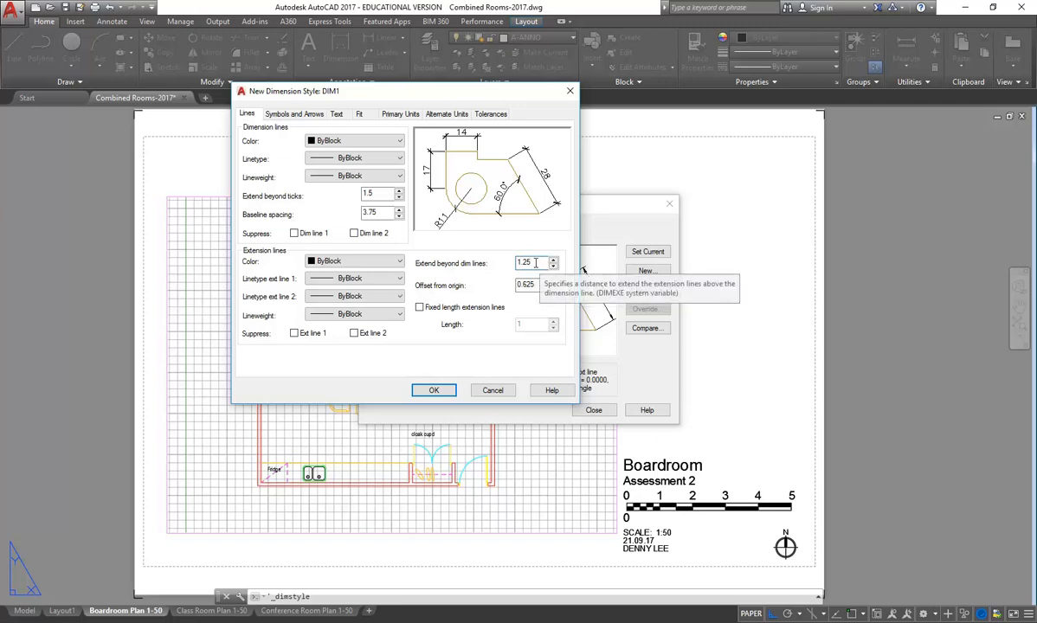
type("1.5")
key("Tab")
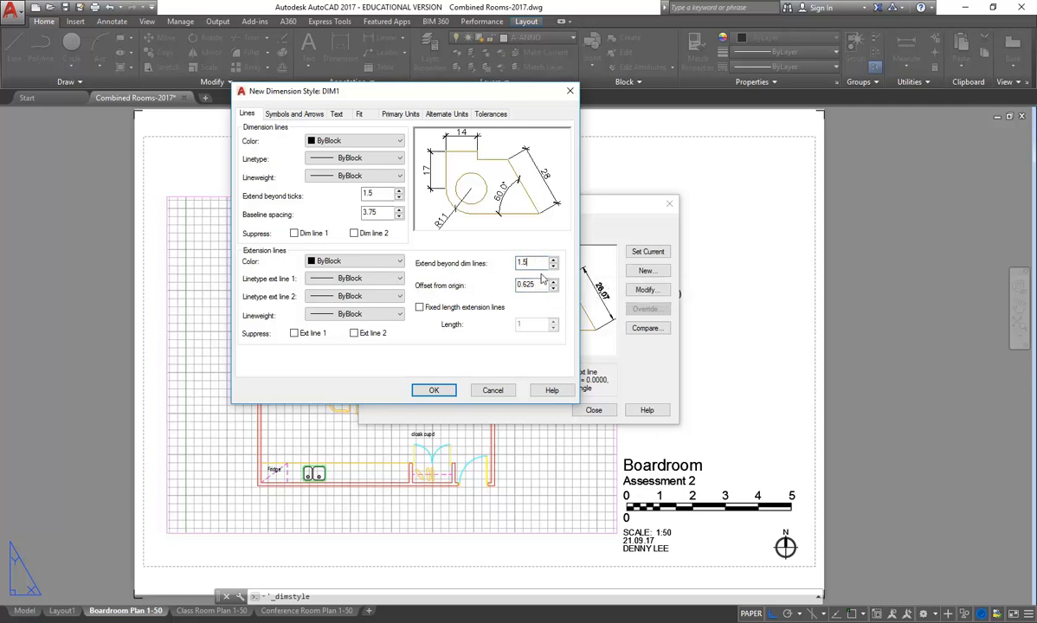
key("Tab")
type("3")
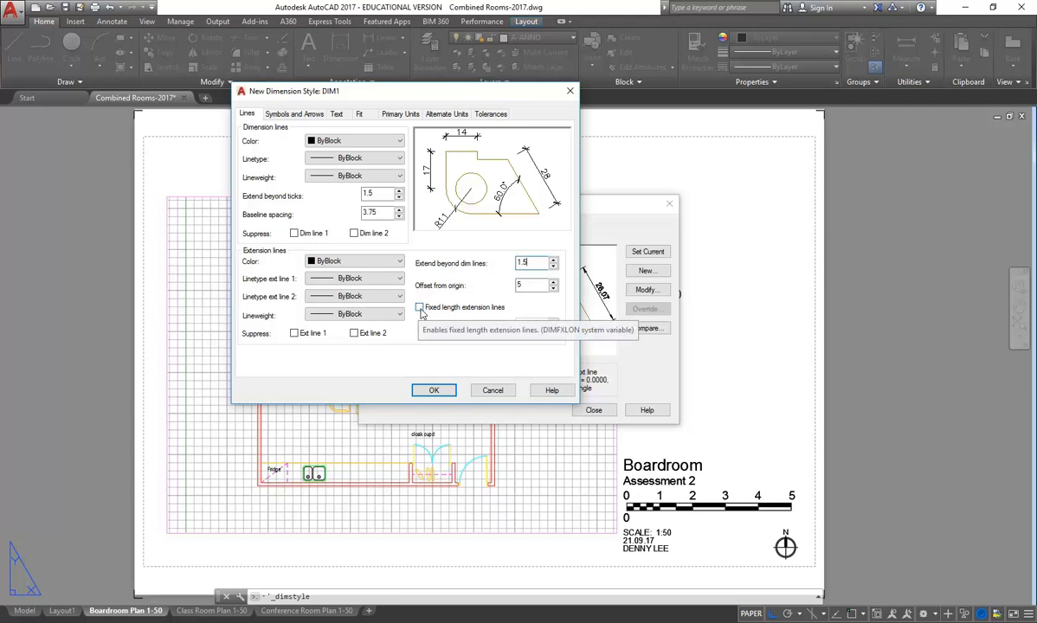
Turn on fixed length extension lines and accept the settings of the new dimension style
left_click(419, 308)
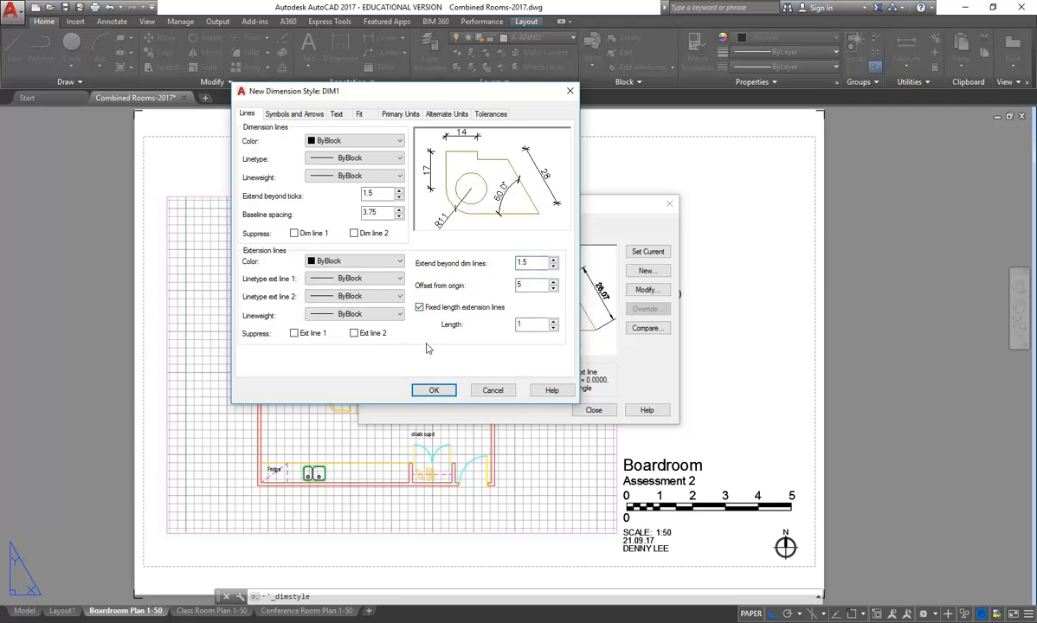
key("Tab")
left_click(432, 390)
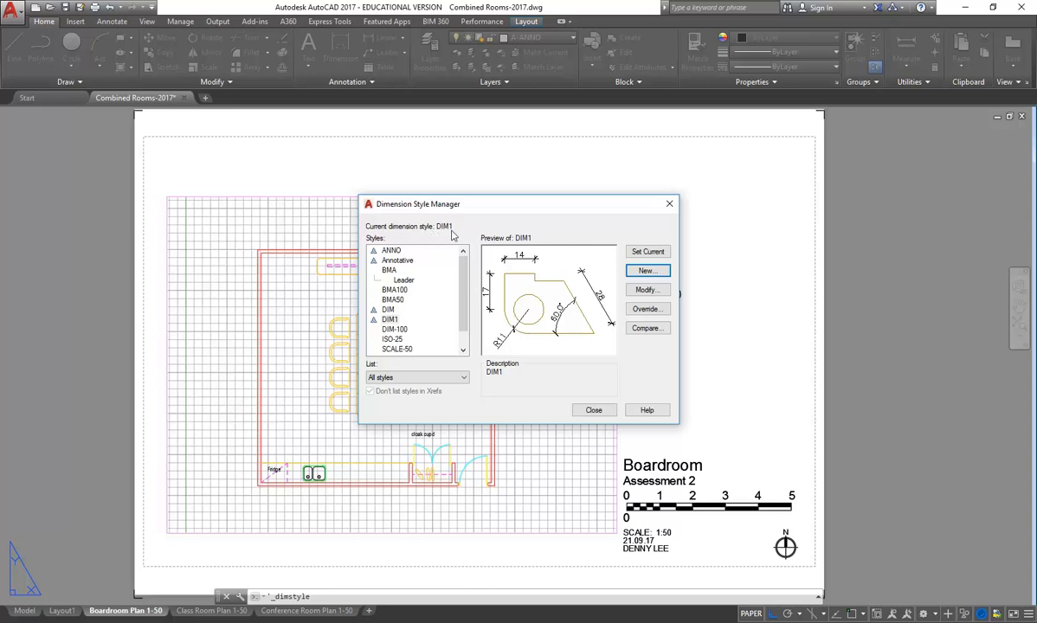
Make DIM1 the current dimension style and leave the Dimension Style Manager
left_click(389, 319)
left_click(655, 252)
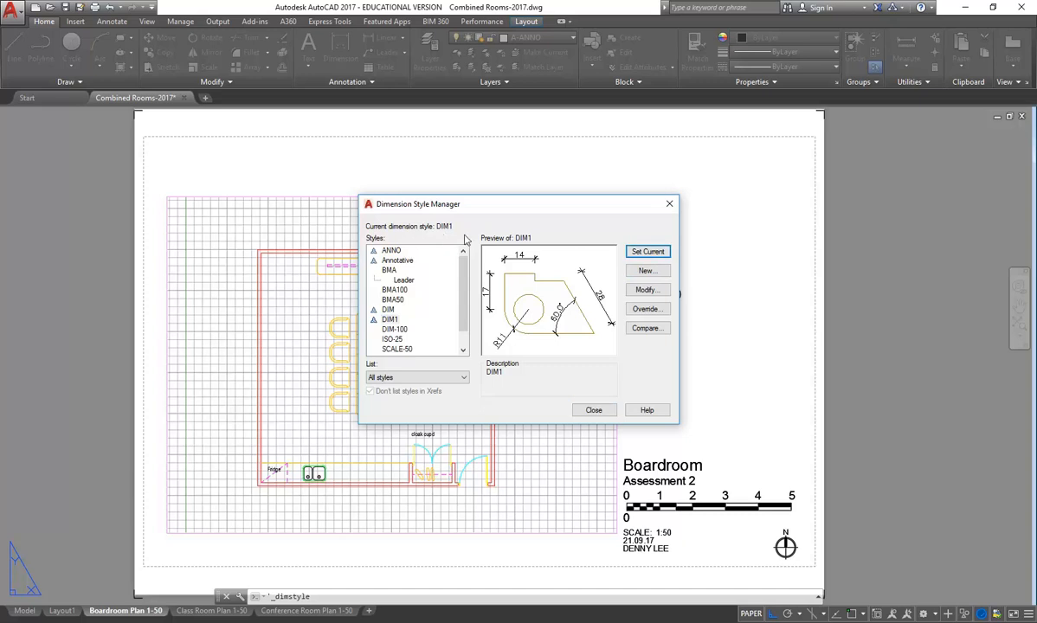
left_click(593, 411)
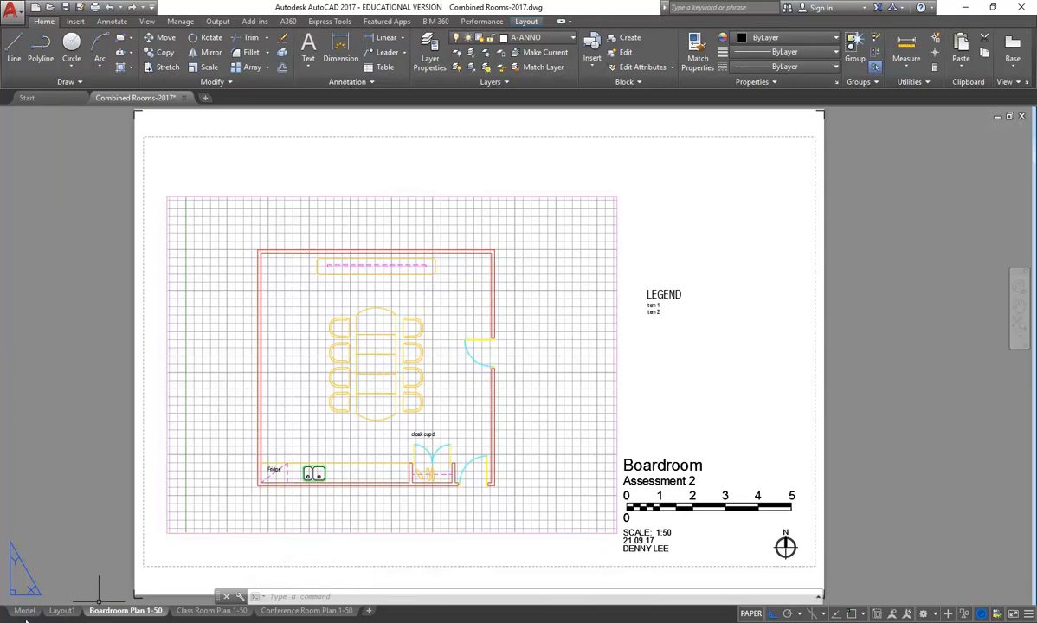
Switch to model space at the boardroom plan and set the annotation scale to 1:50
mouse_move(22, 613)
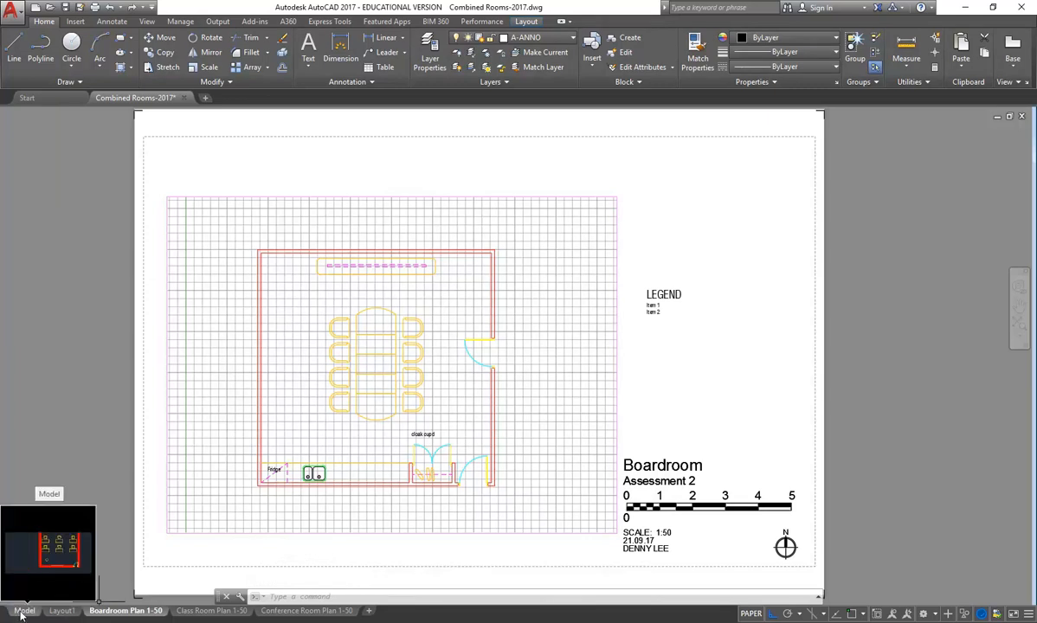
left_click(22, 612)
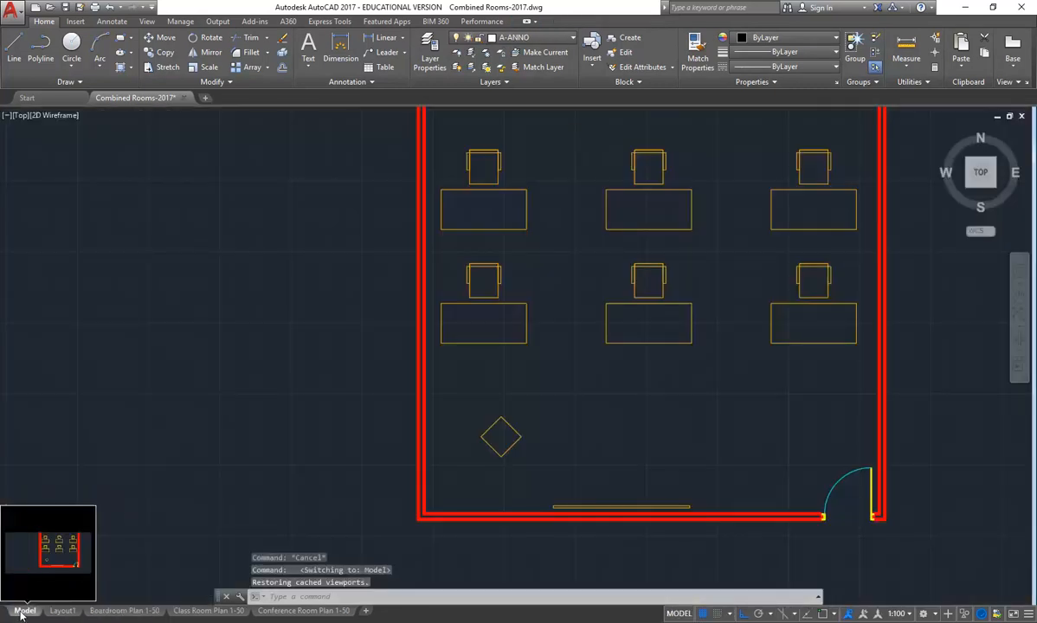
scroll(277, 342, "down", 3)
middle_click_drag(271, 347, 822, 333)
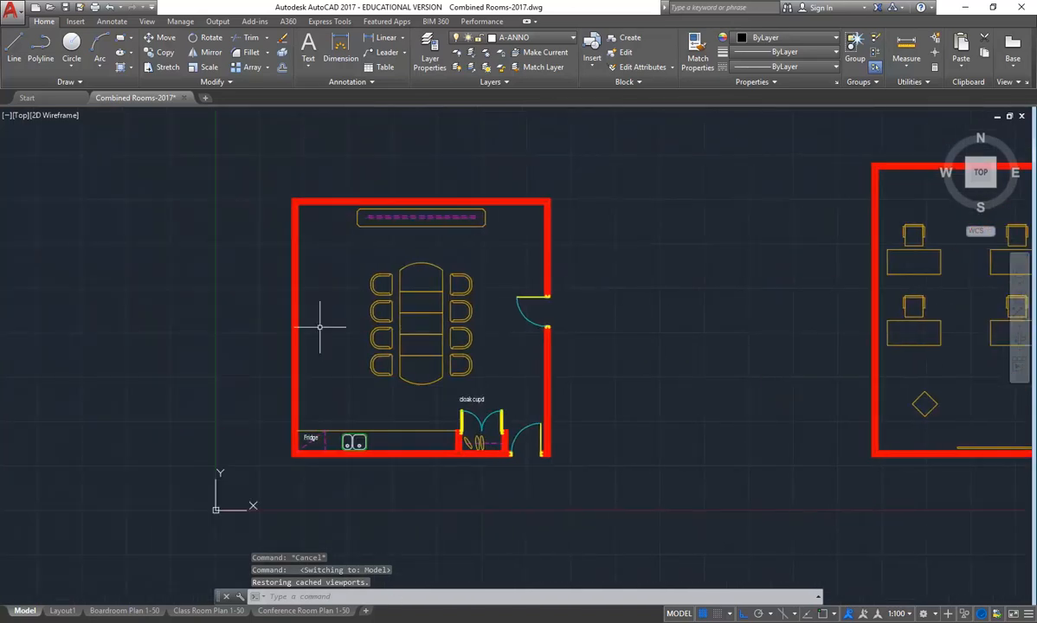
scroll(364, 318, "up", 2)
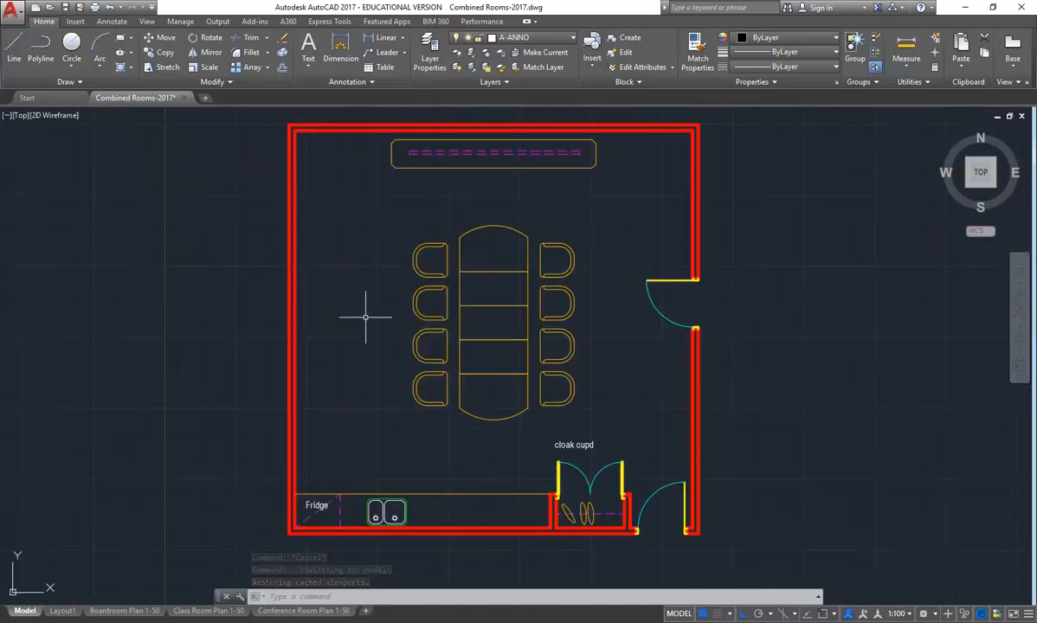
left_click(910, 613)
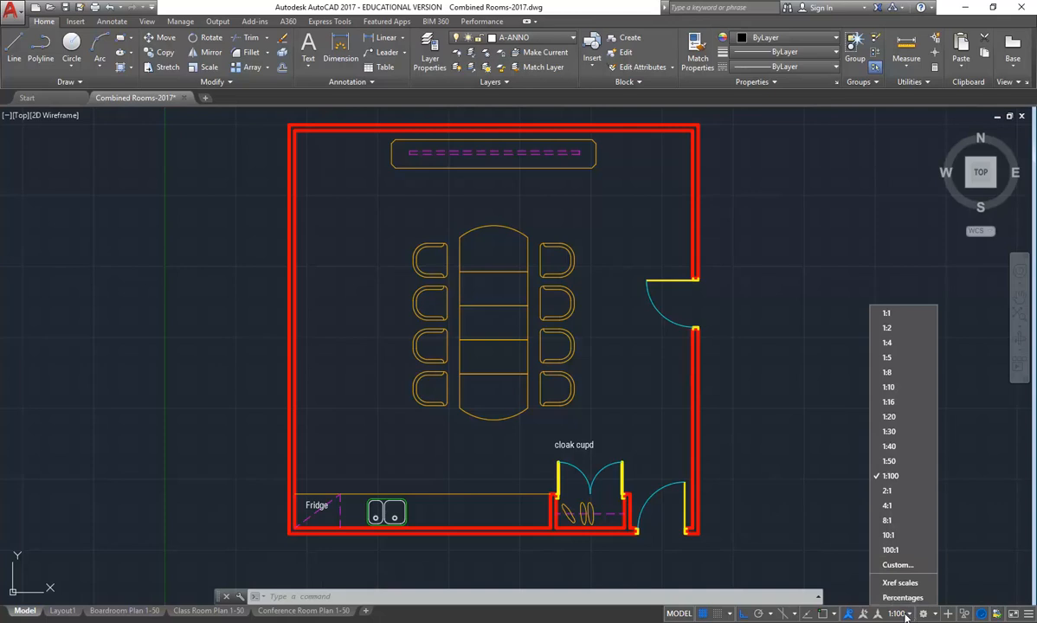
left_click(888, 461)
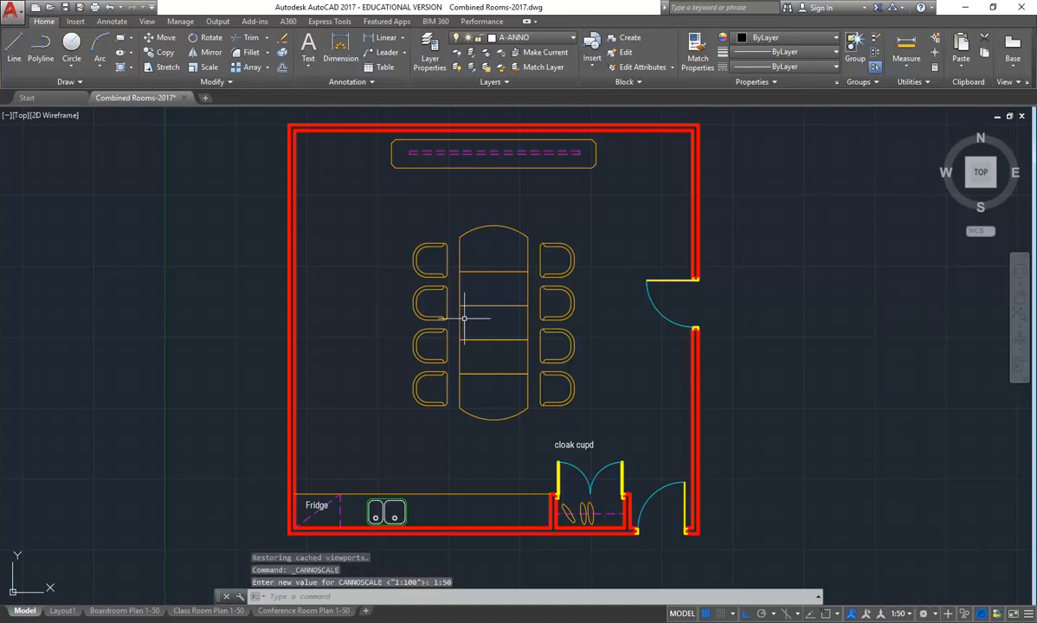
Make A-ANNO-DIM the current layer for dimensioning the boardroom
scroll(226, 290, "down", 4)
scroll(227, 288, "up", 2)
middle_click_drag(224, 287, 275, 324)
mouse_move(222, 261)
middle_mouse_down()
mouse_move(189, 261)
mouse_move(205, 262)
middle_mouse_up()
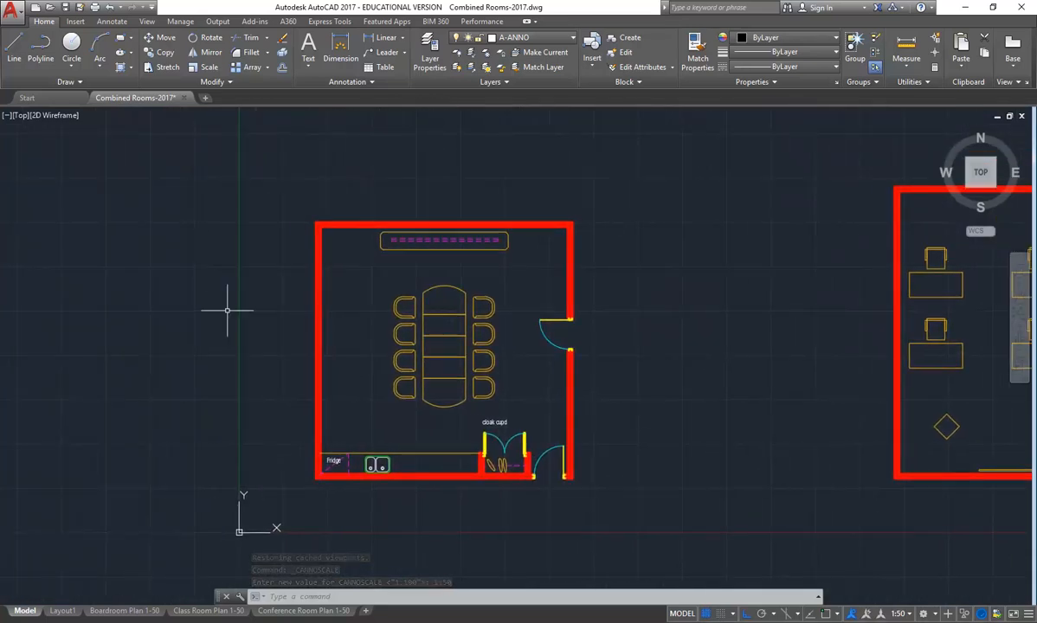
left_click(537, 38)
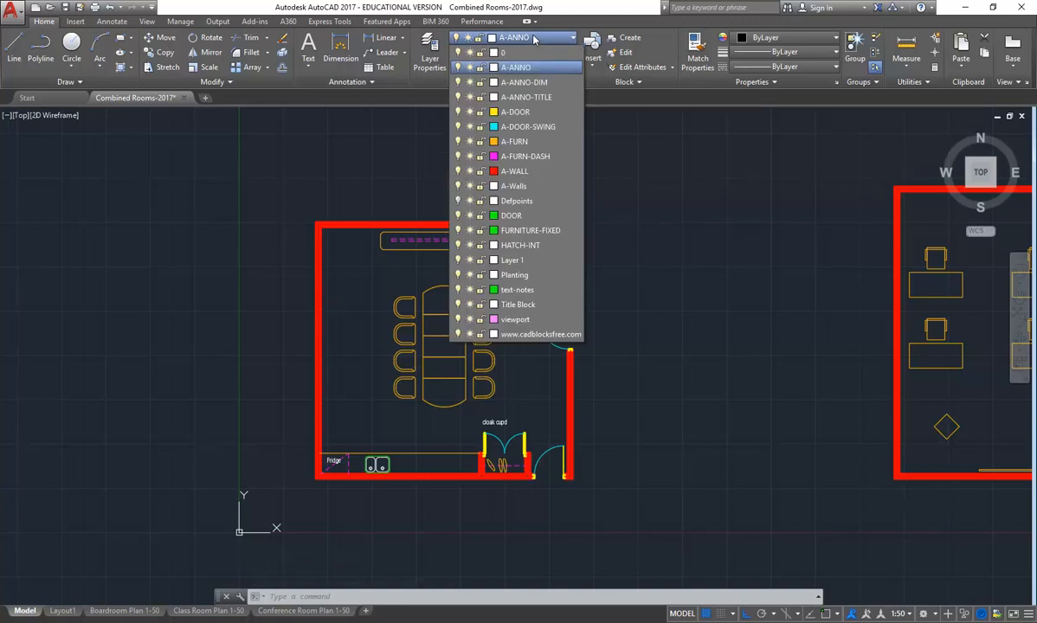
left_click(526, 84)
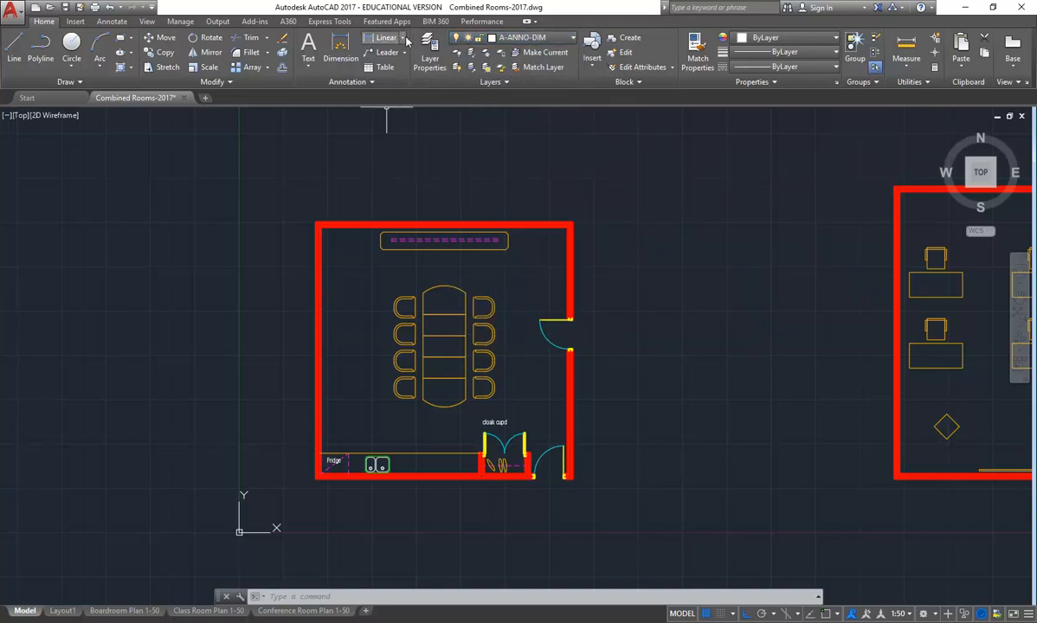
Start a linear dimension at the boardroom's lower-left corner with object snap turned on
left_click(401, 38)
left_click(401, 38)
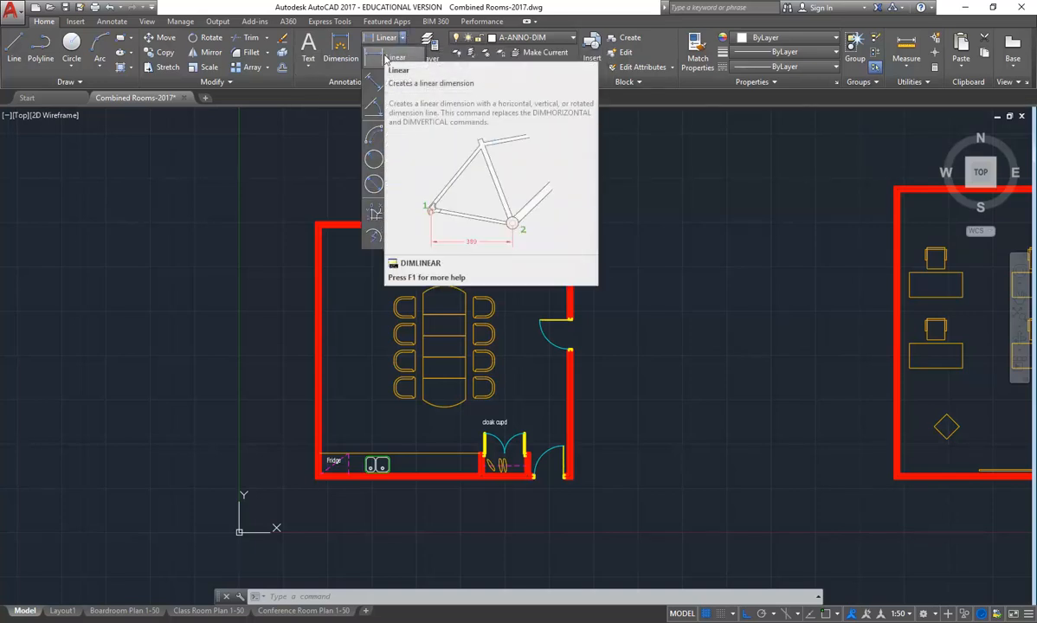
left_click(386, 57)
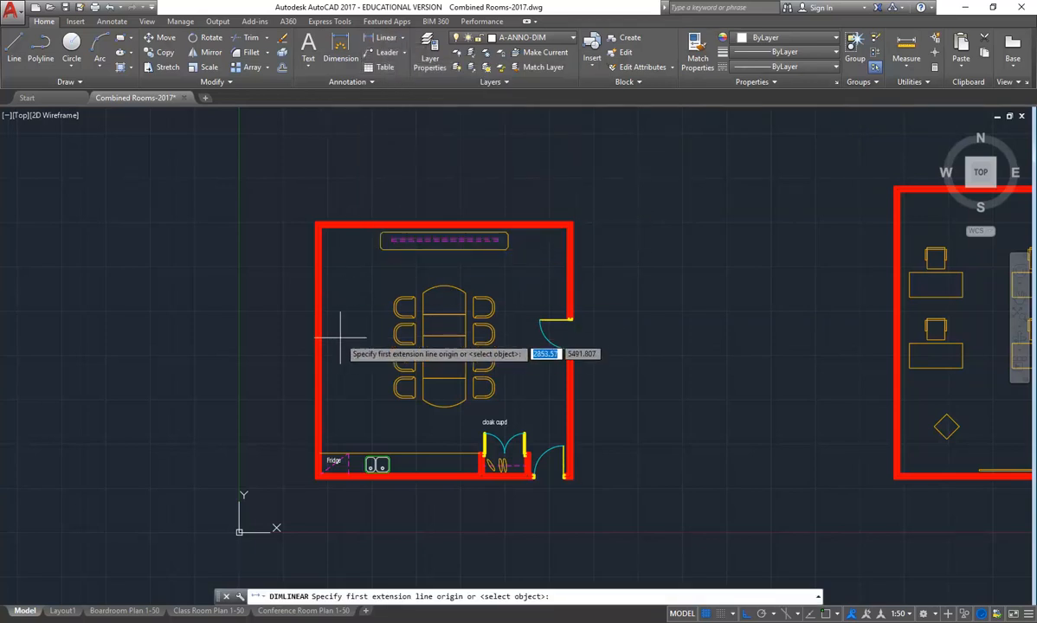
scroll(299, 486, "up", 4)
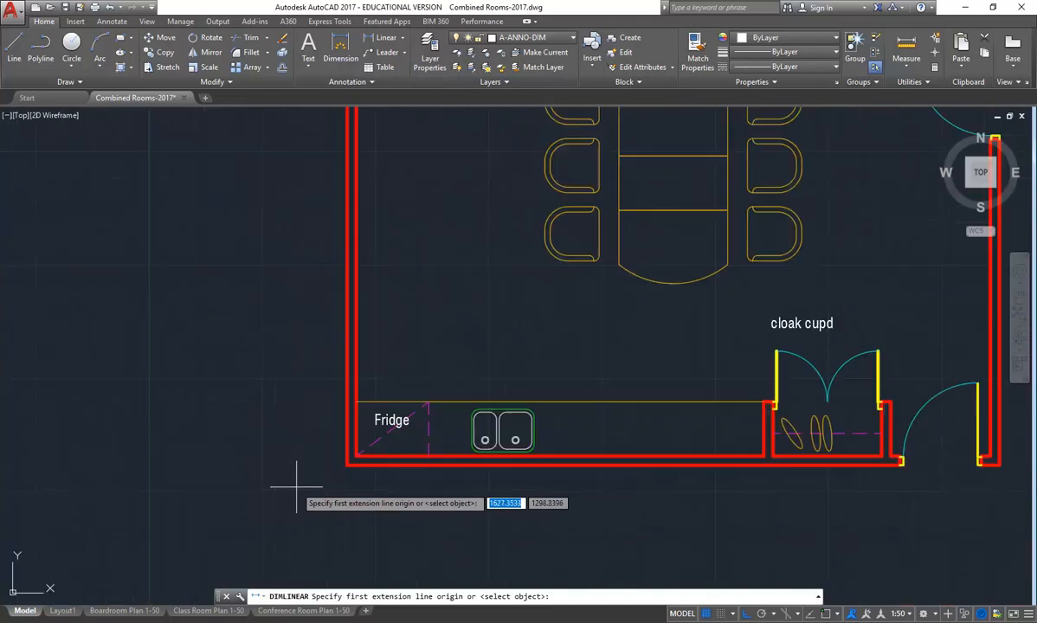
scroll(344, 465, "up", 2)
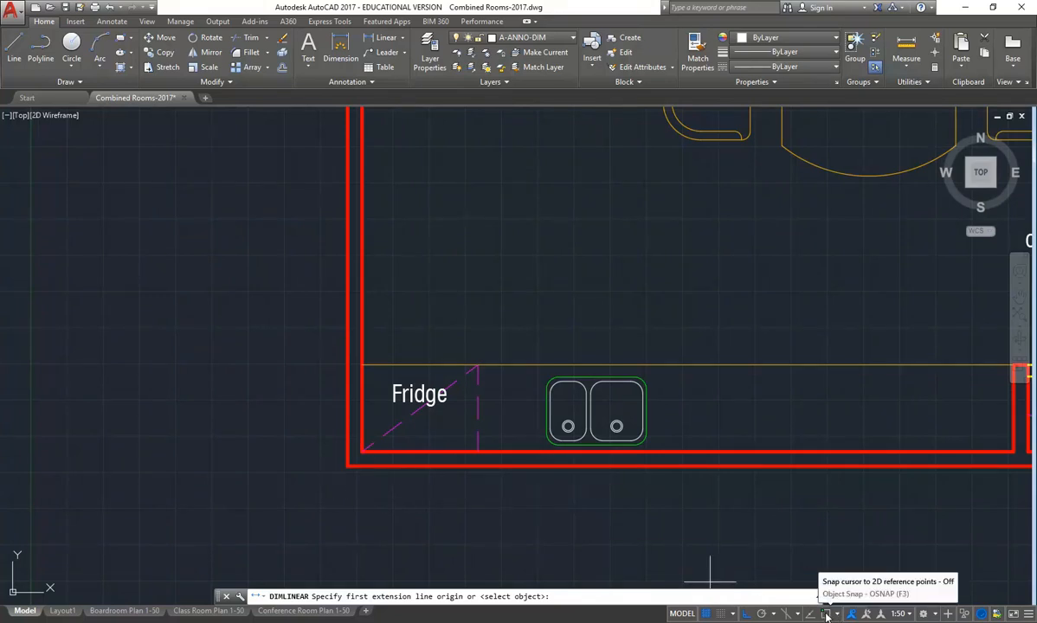
left_click(826, 613)
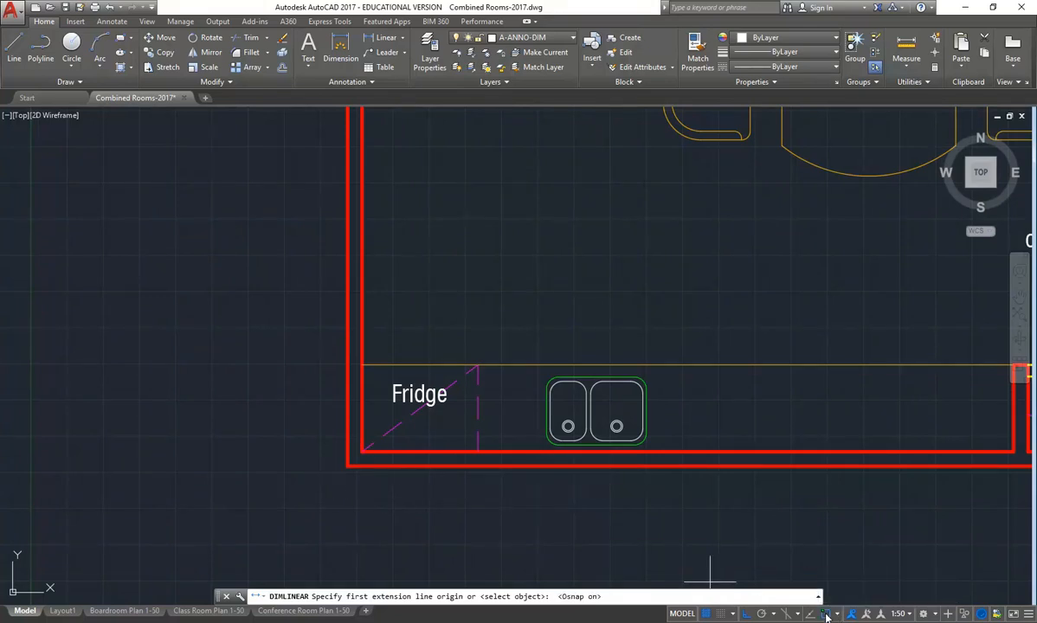
Dimension the boardroom's overall height between the outer corners of the left wall, placing the dimension line outside that wall
left_click(347, 465)
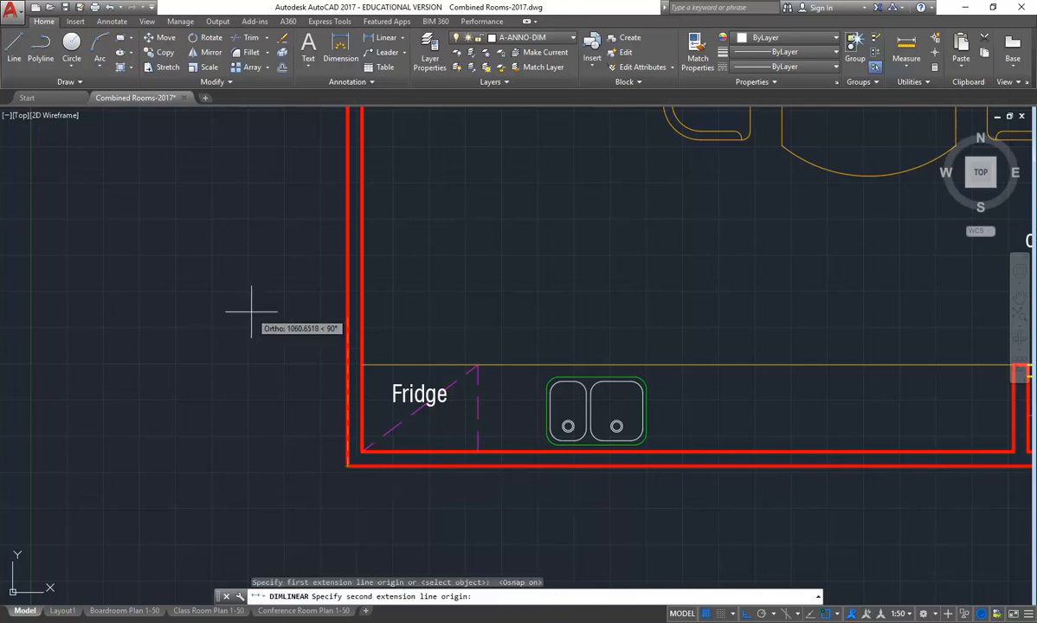
scroll(247, 317, "down", 4)
middle_click_drag(250, 238, 294, 430)
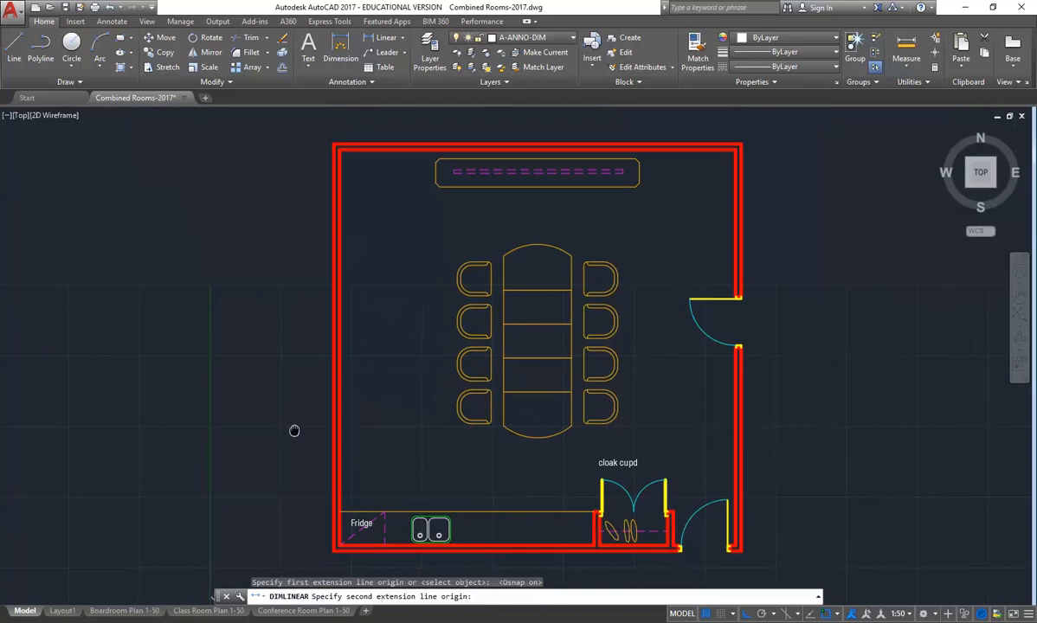
left_click(334, 143)
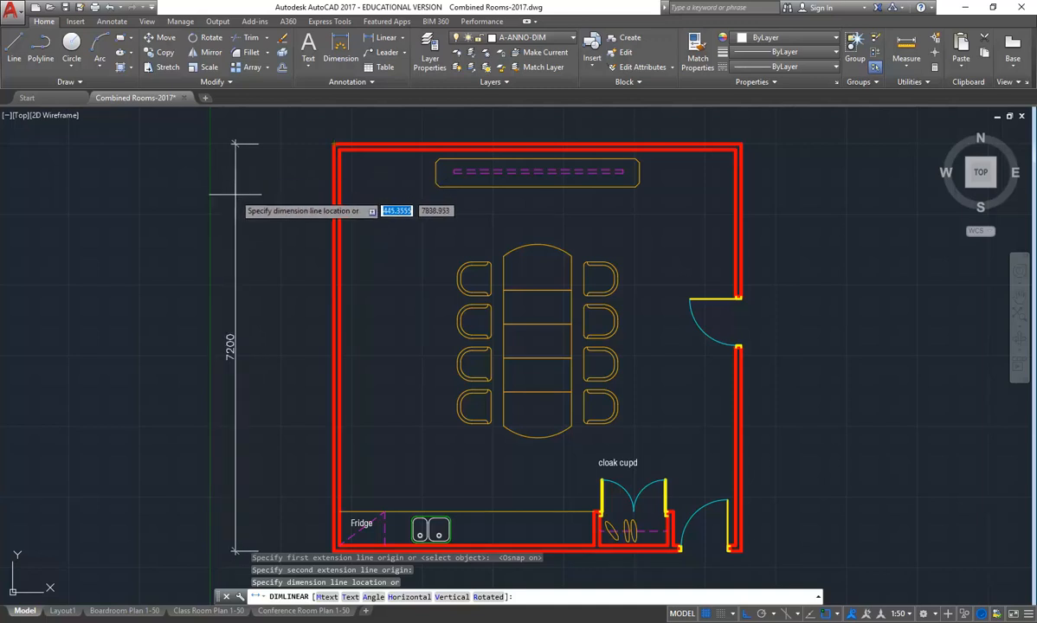
left_click(235, 194)
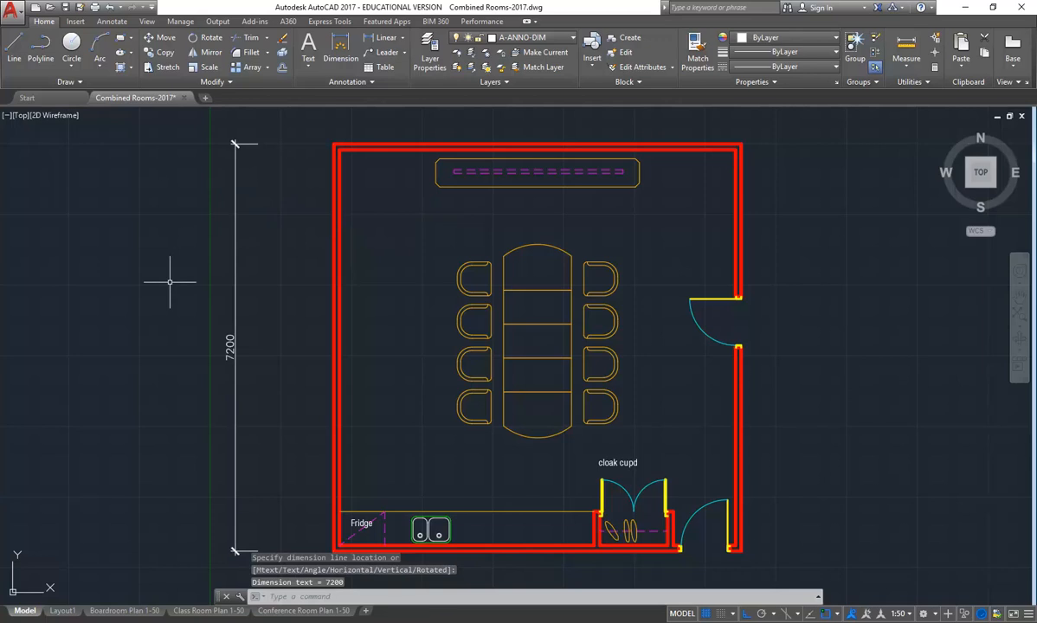
Add a linear dimension for the boardroom's overall outer width, placing its dimension line above the top wall
scroll(205, 281, "down", 2)
scroll(203, 280, "up", 2)
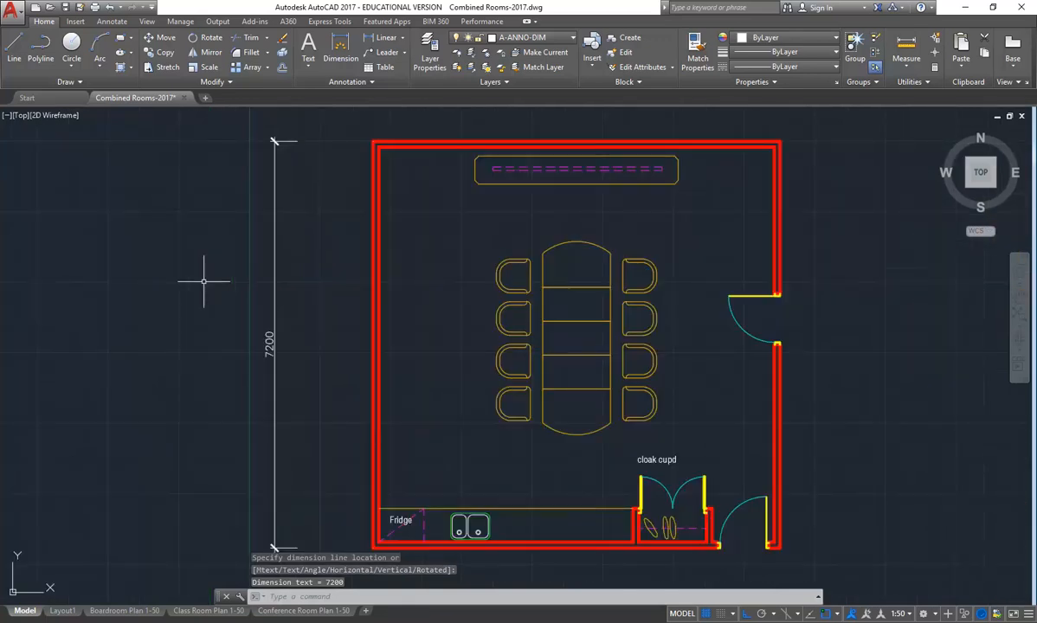
middle_click_drag(272, 307, 268, 307)
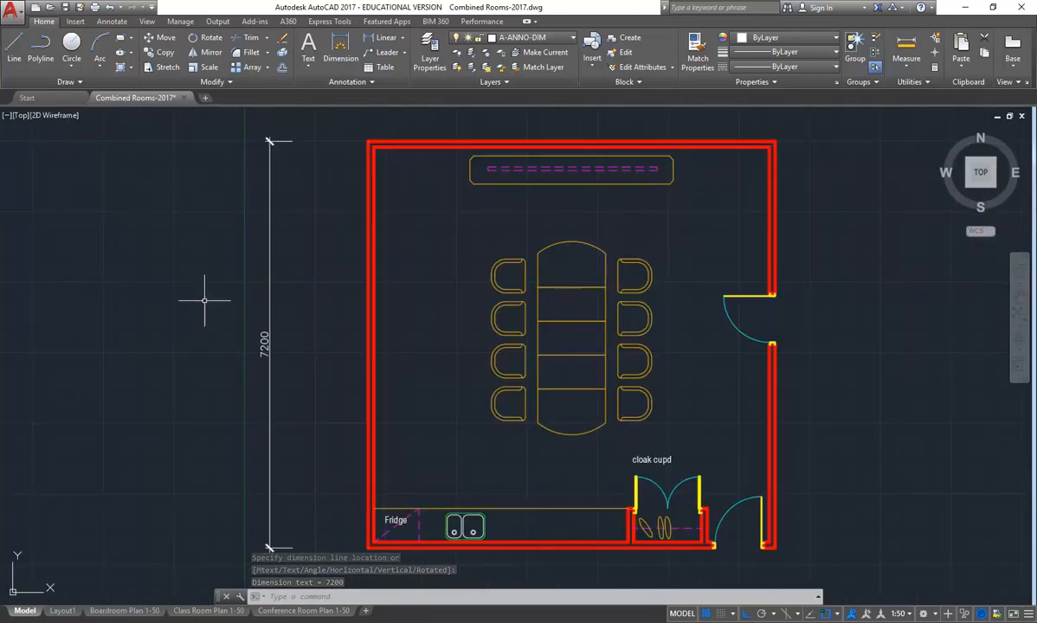
left_click(380, 38)
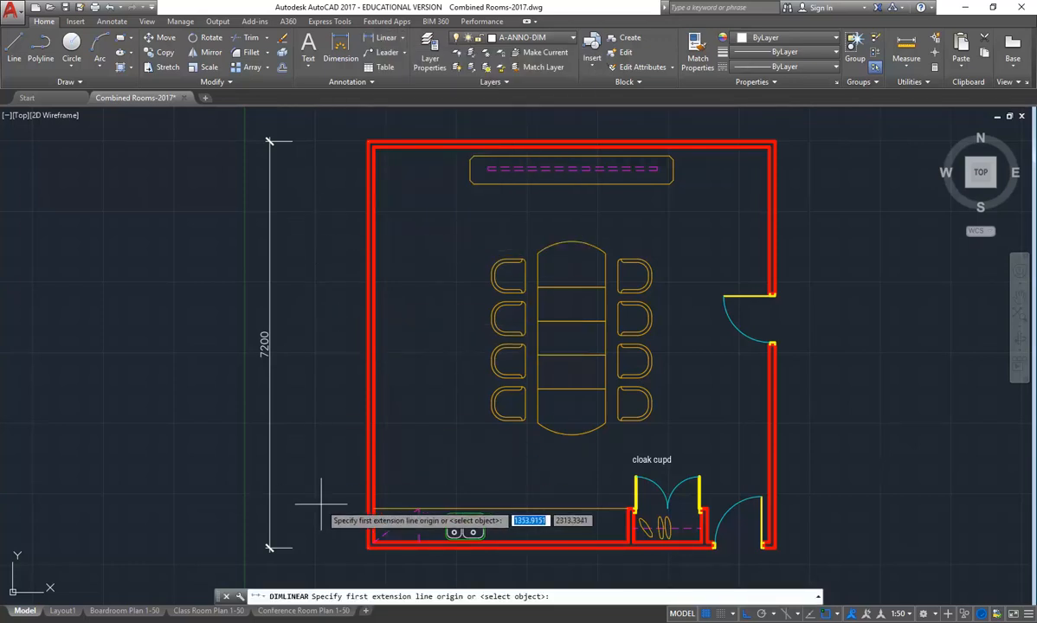
left_click(374, 540)
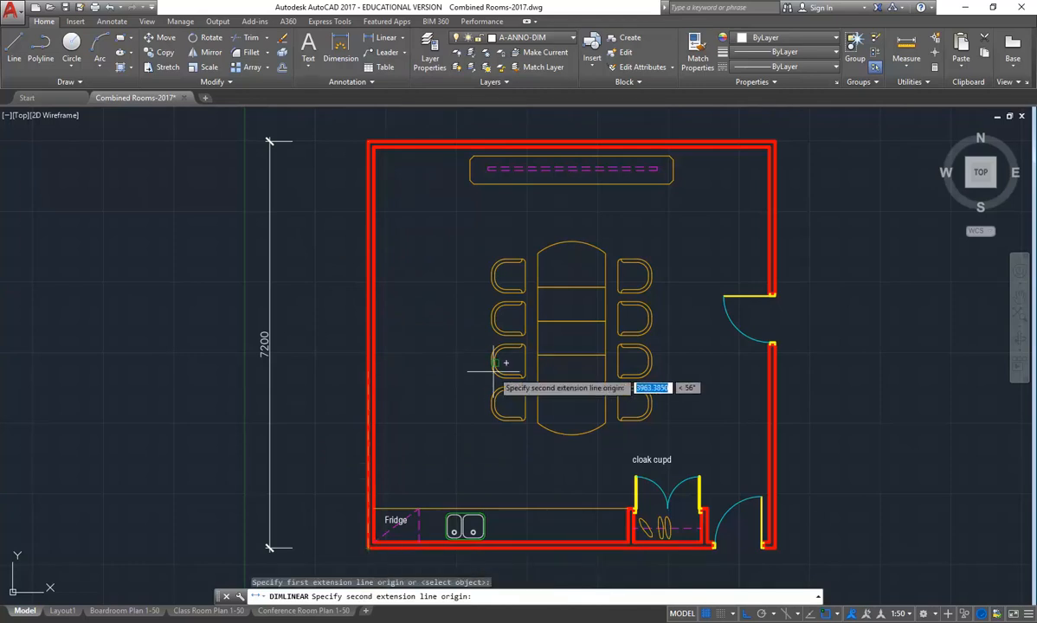
left_click(774, 140)
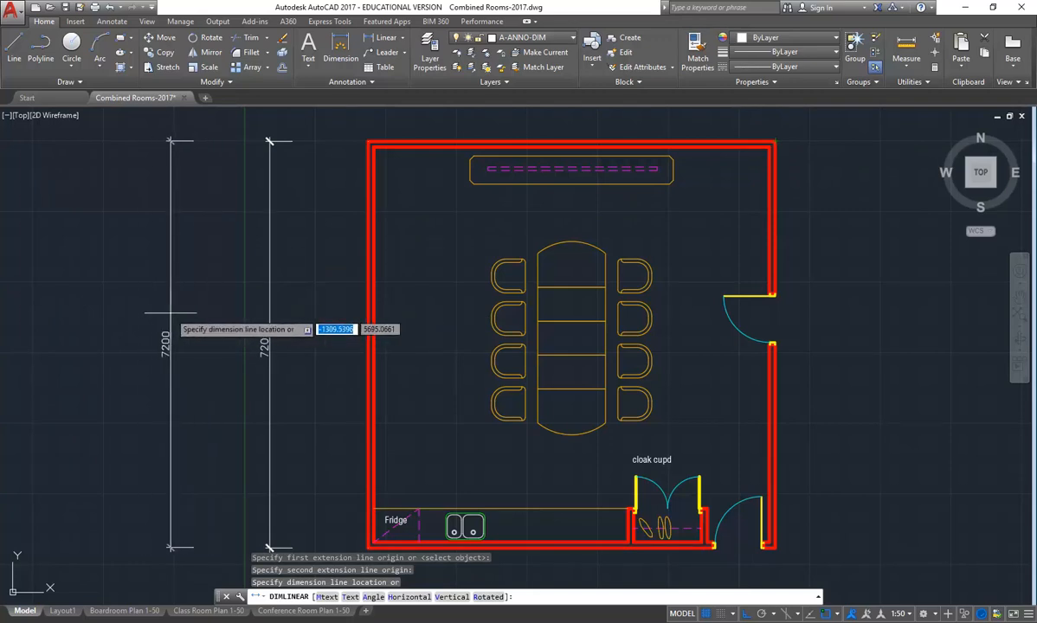
left_click(260, 313)
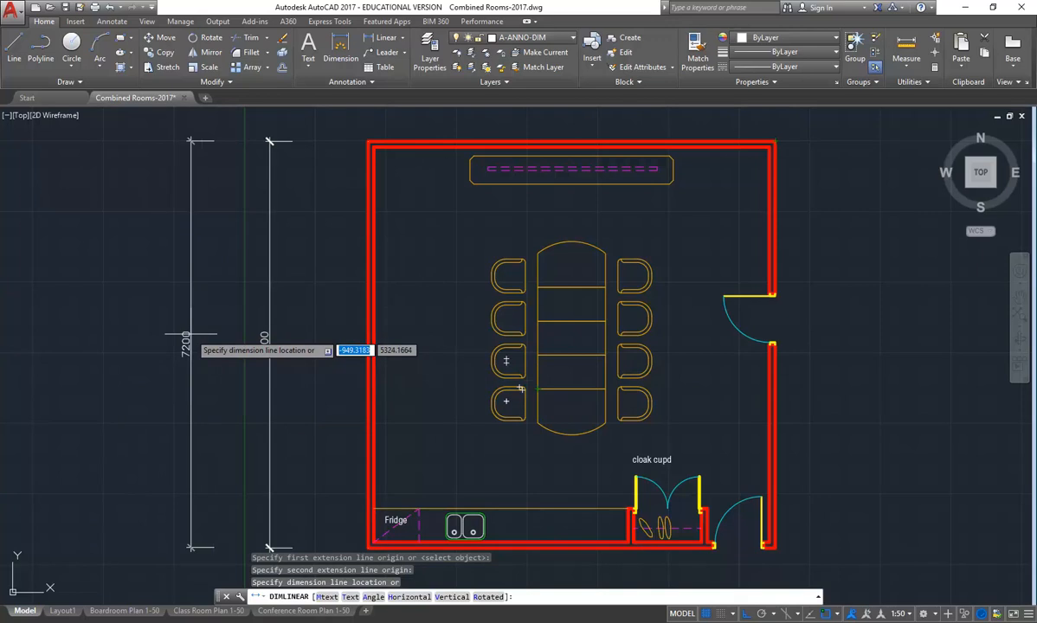
scroll(228, 352, "down", 6)
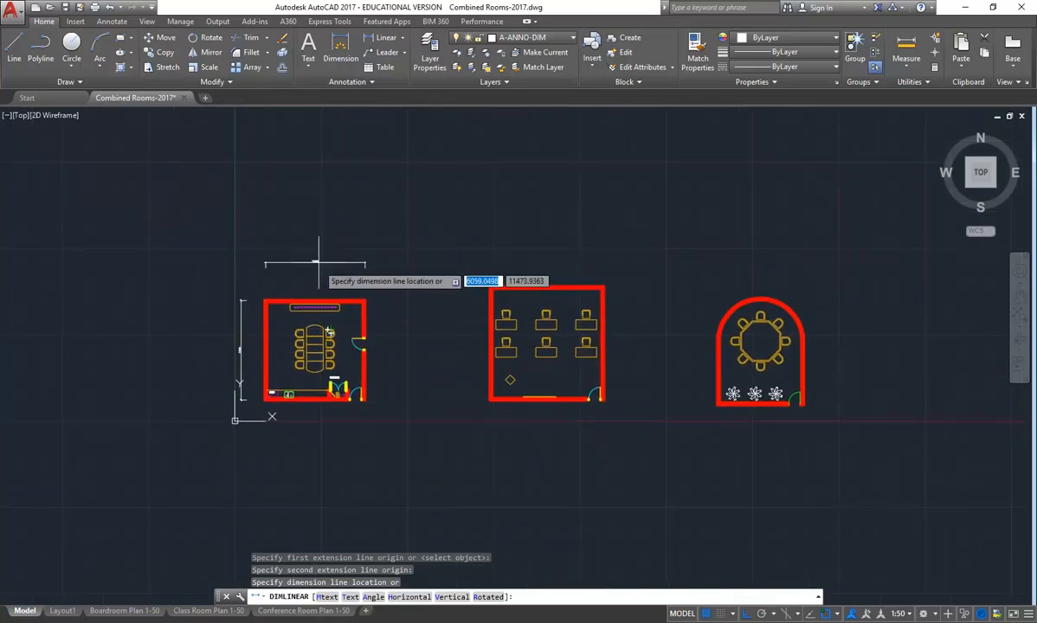
scroll(289, 294, "up", 2)
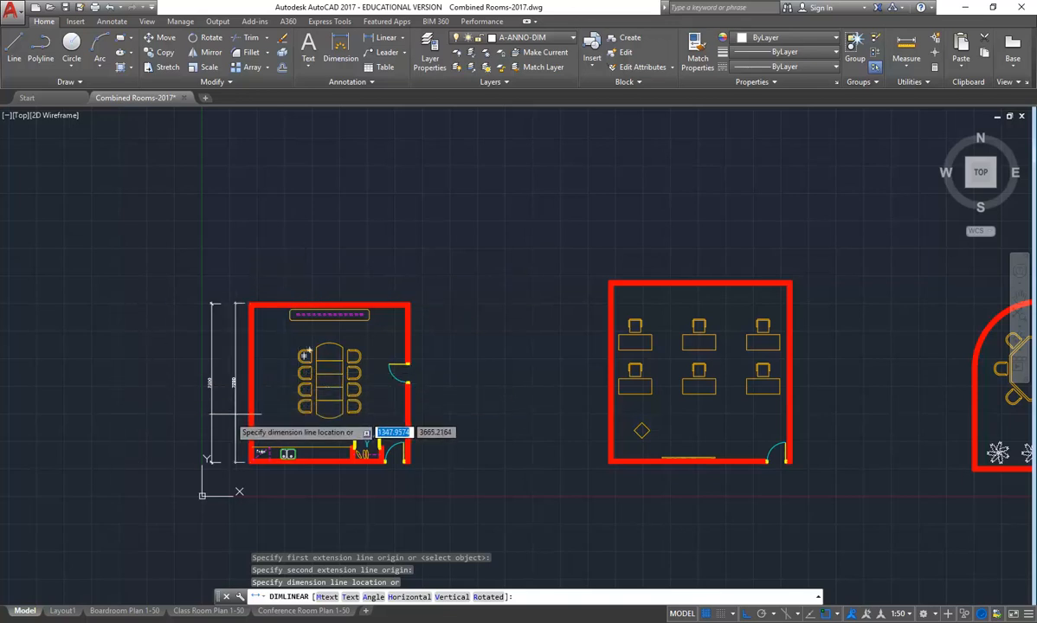
scroll(244, 425, "up", 4)
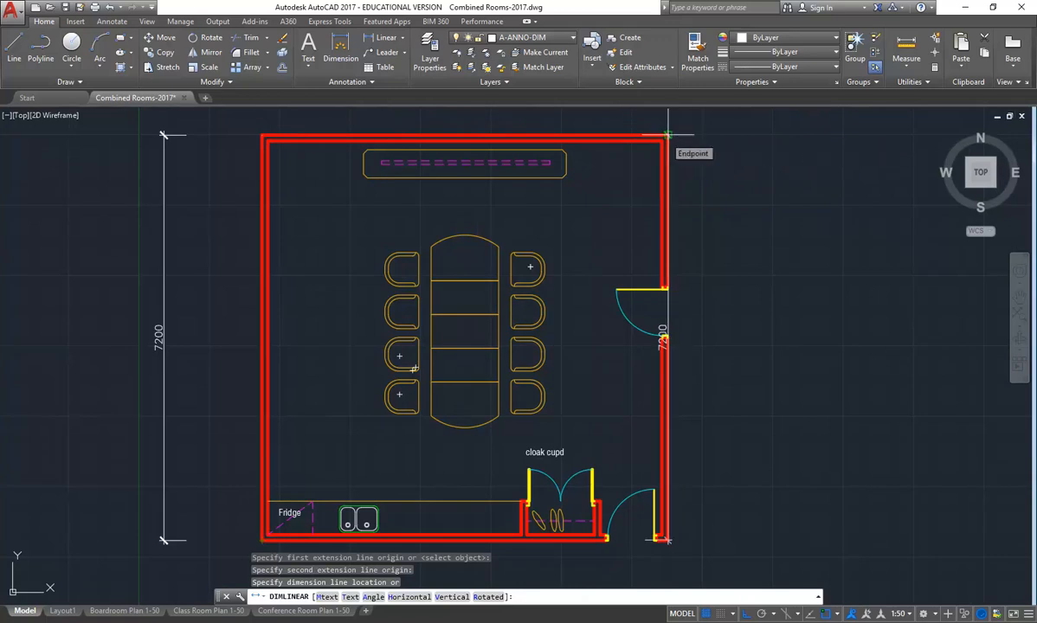
scroll(329, 268, "down", 4)
scroll(342, 285, "up", 4)
scroll(346, 285, "down", 2)
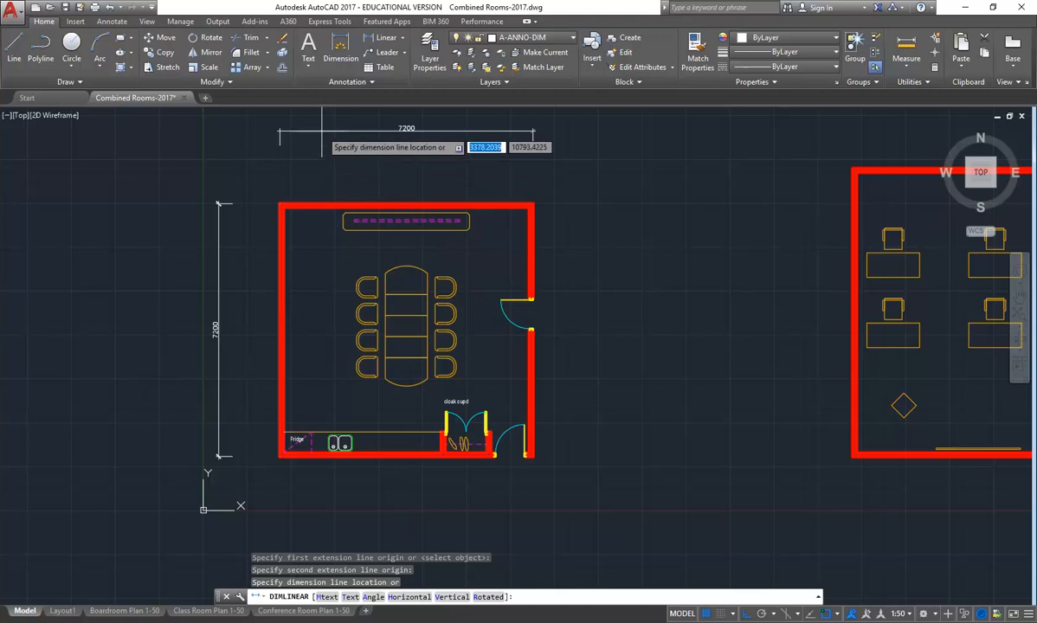
left_click(297, 138)
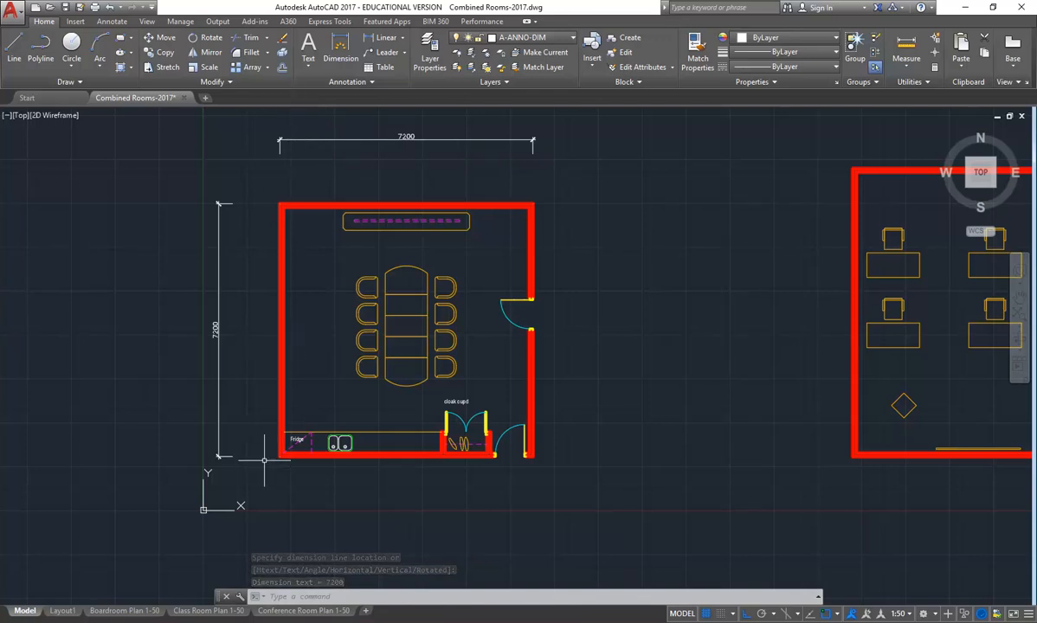
Dimension the bottom wall's thickness at the lower-left corner, placing it between the overall height dimension and the left wall
scroll(256, 482, "up", 5)
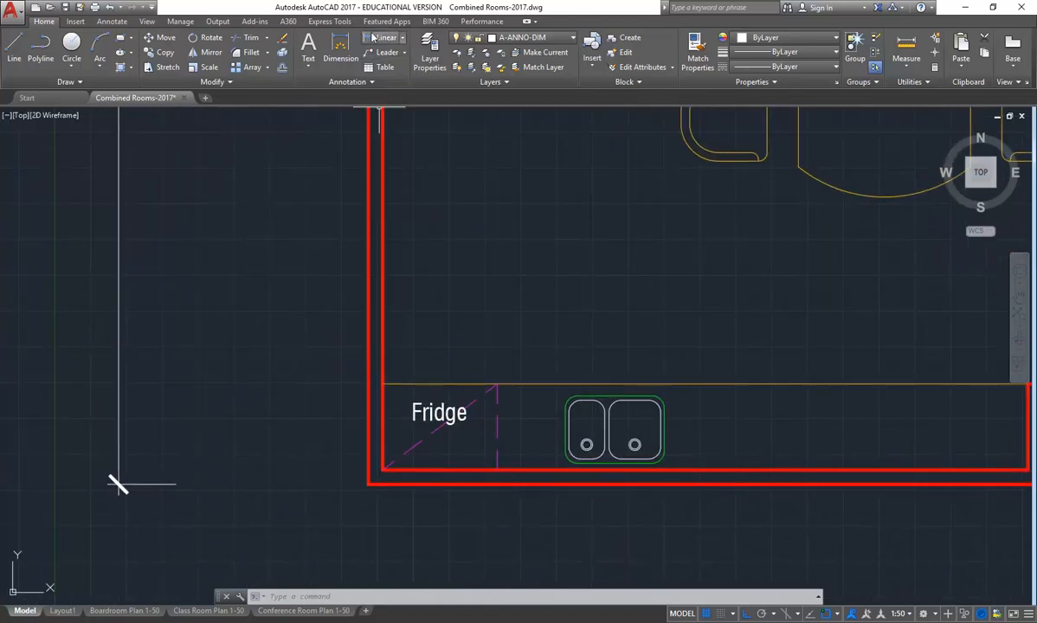
left_click(380, 39)
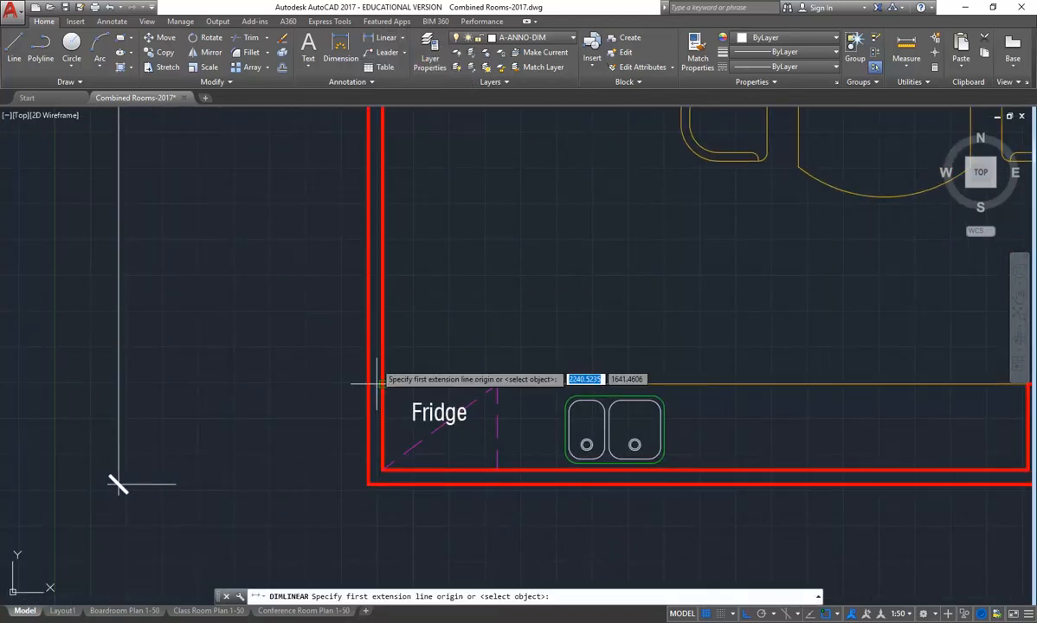
scroll(359, 494, "up", 4)
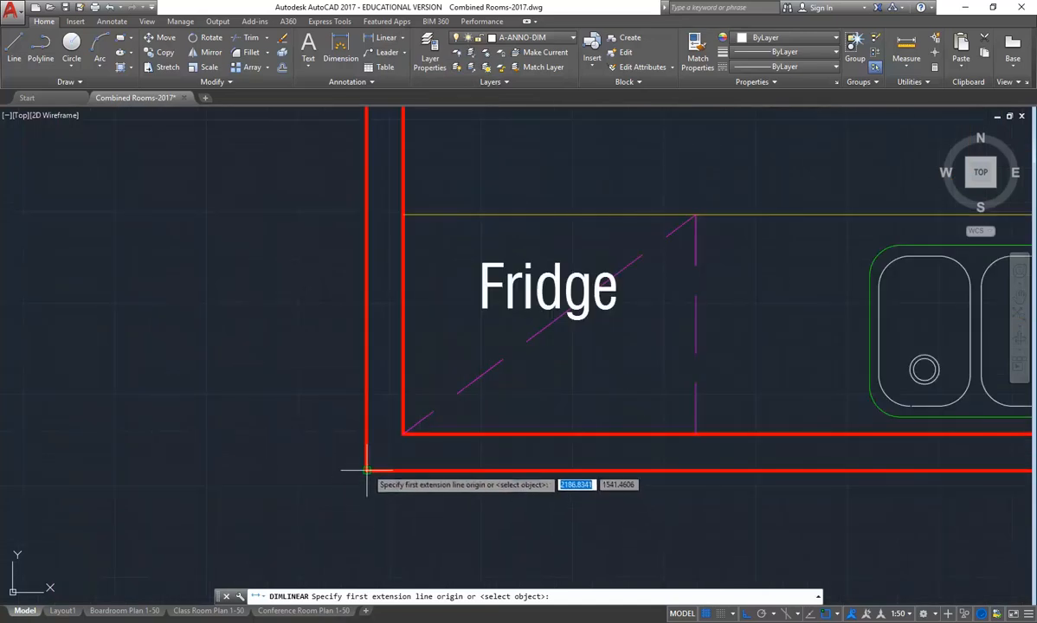
left_click(366, 470)
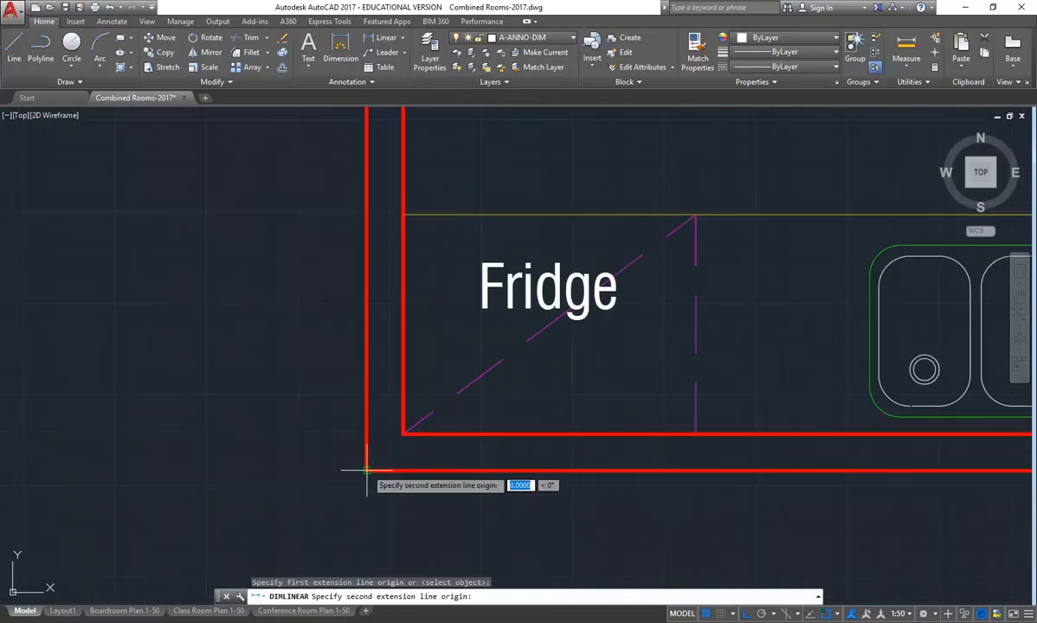
left_click(403, 433)
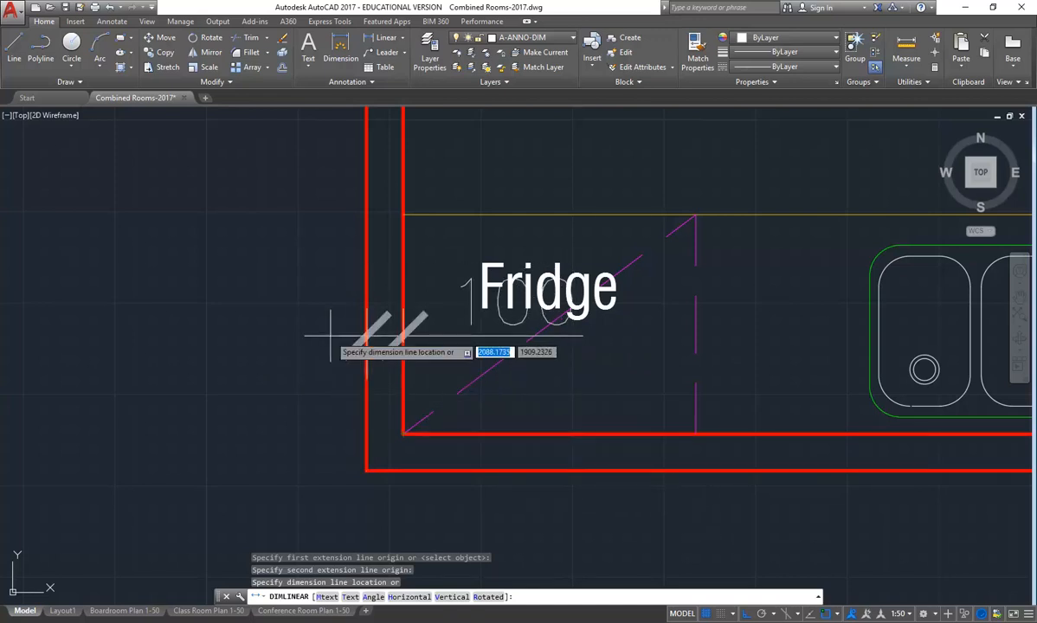
scroll(255, 434, "down", 4)
middle_click_drag(253, 433, 431, 433)
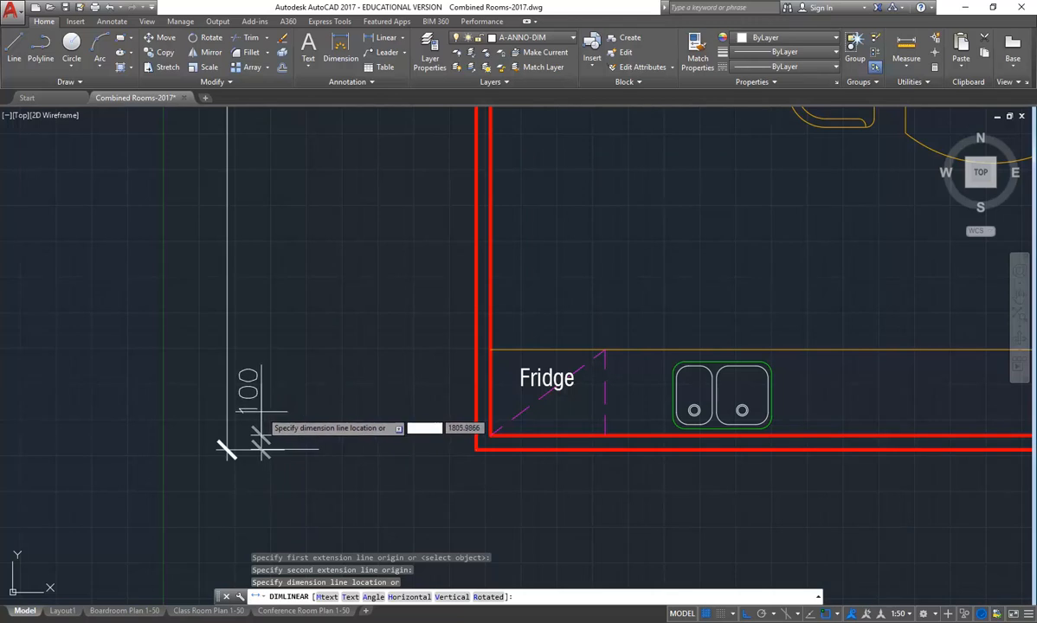
left_click(264, 437)
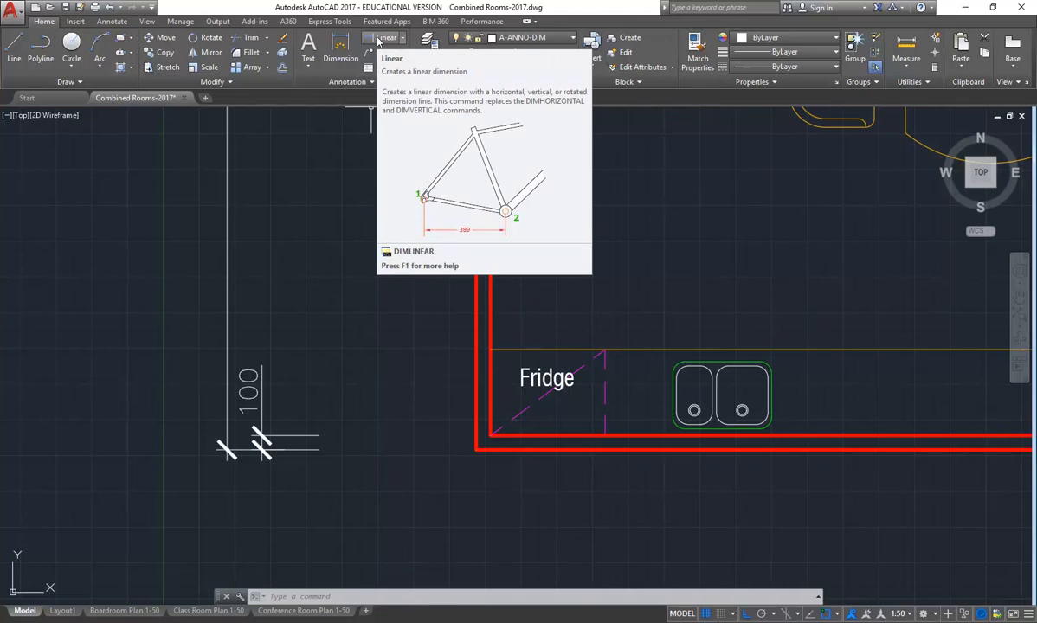
Continue the wall-thickness dimension up to the inner and outer top-left corners of the boardroom and finish the chain
left_click(112, 22)
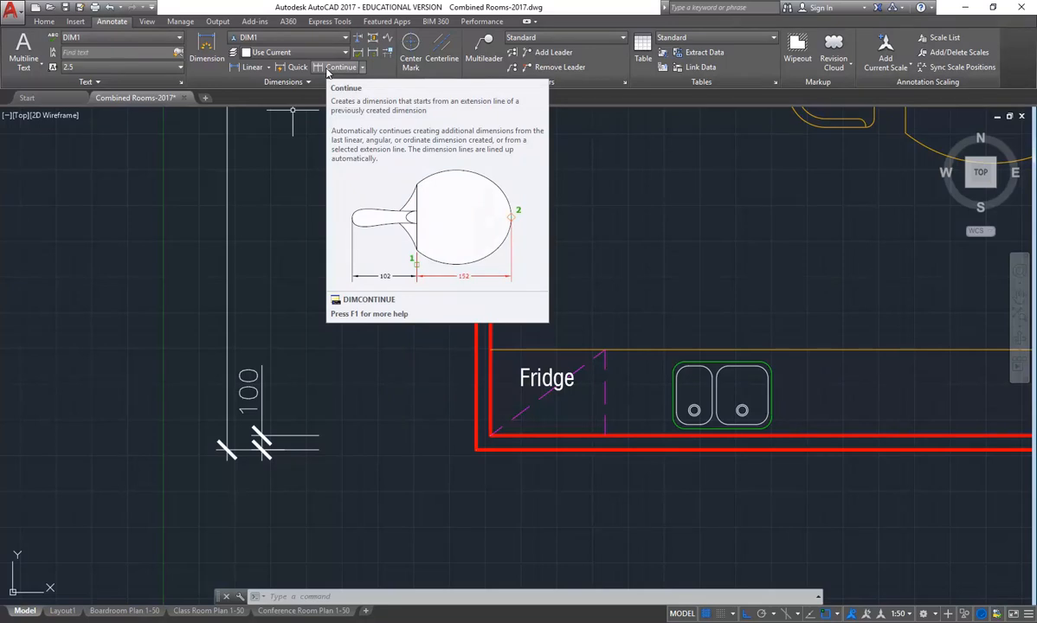
left_click(327, 69)
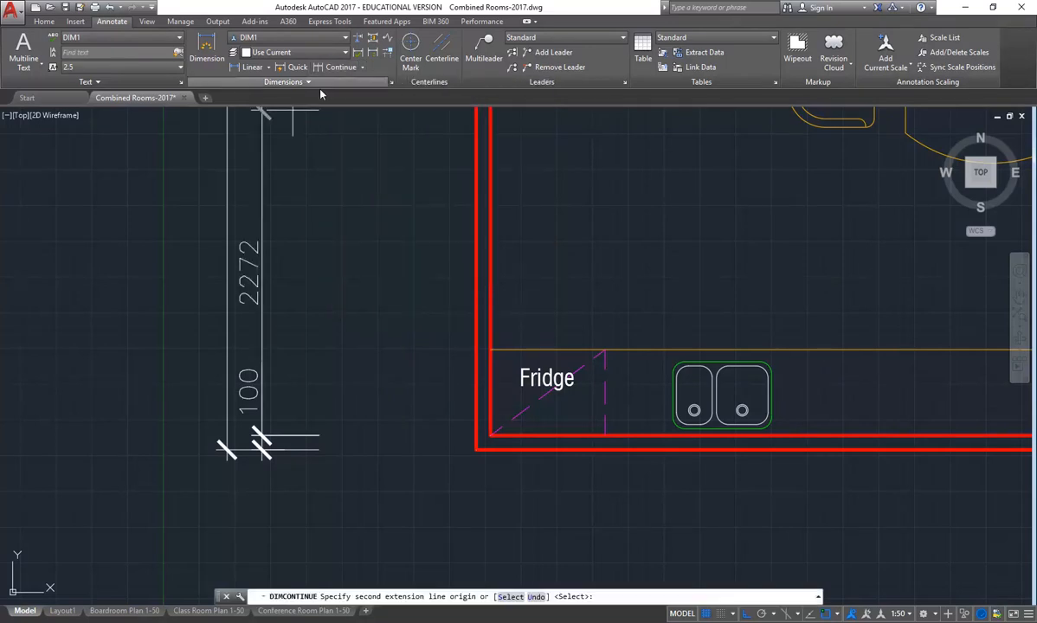
scroll(343, 240, "down", 5)
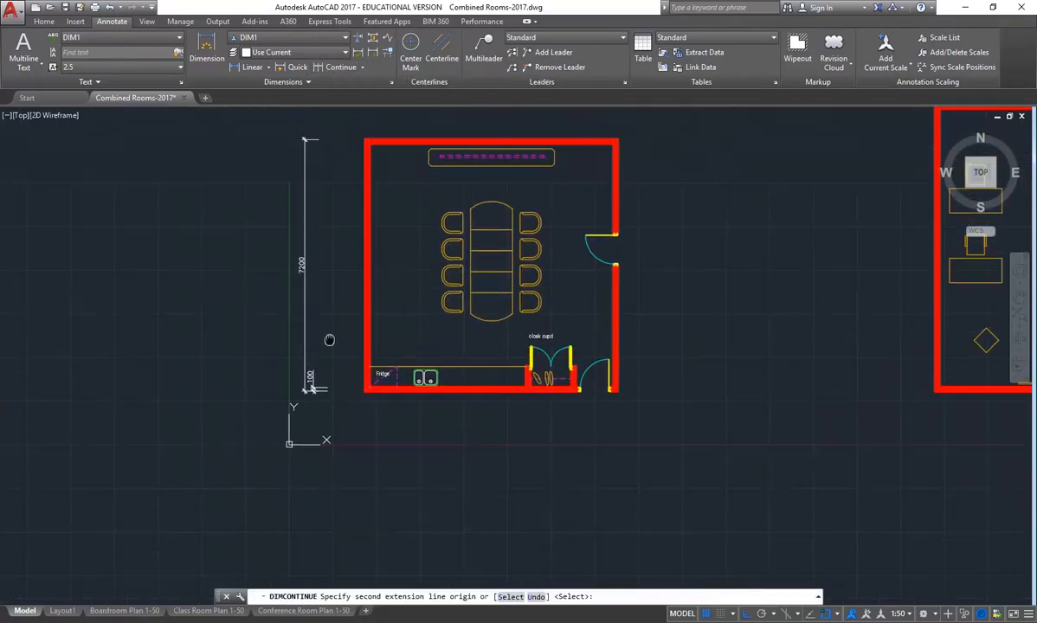
scroll(342, 147, "up", 5)
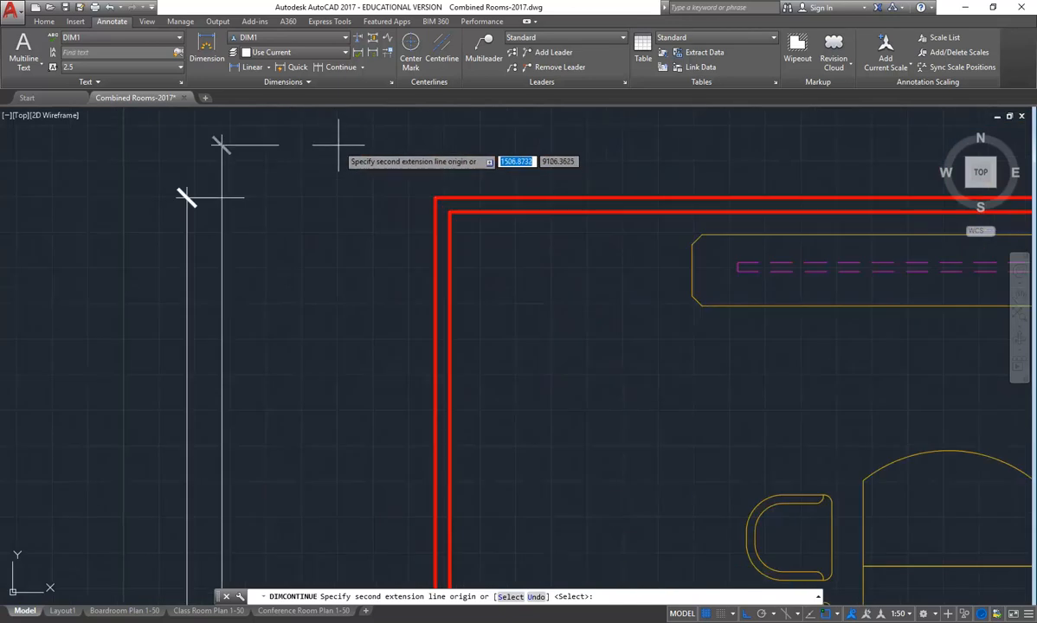
left_click(448, 210)
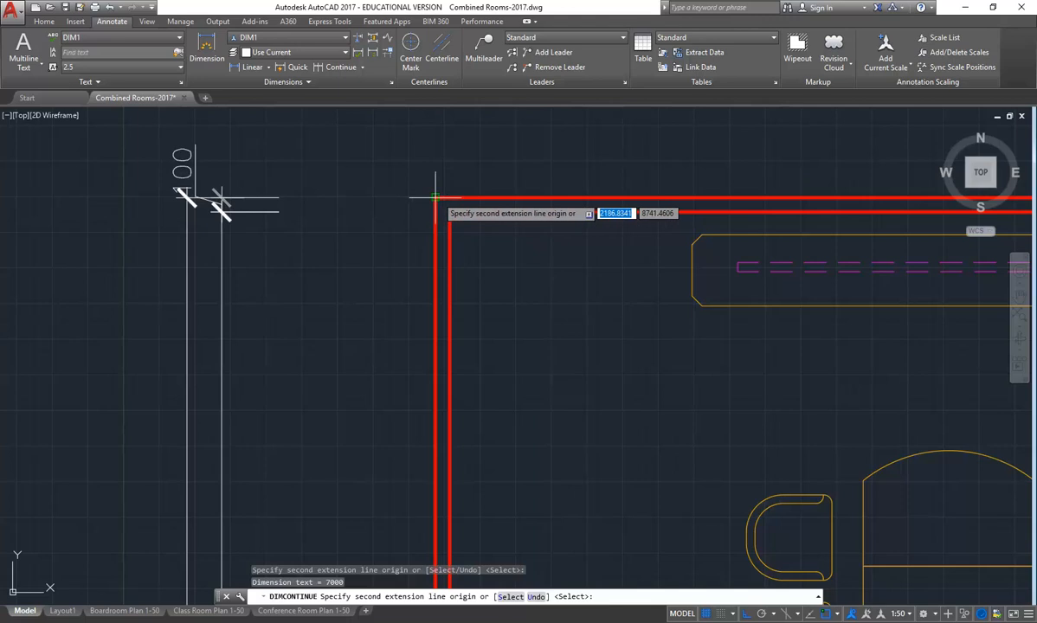
left_click(434, 197)
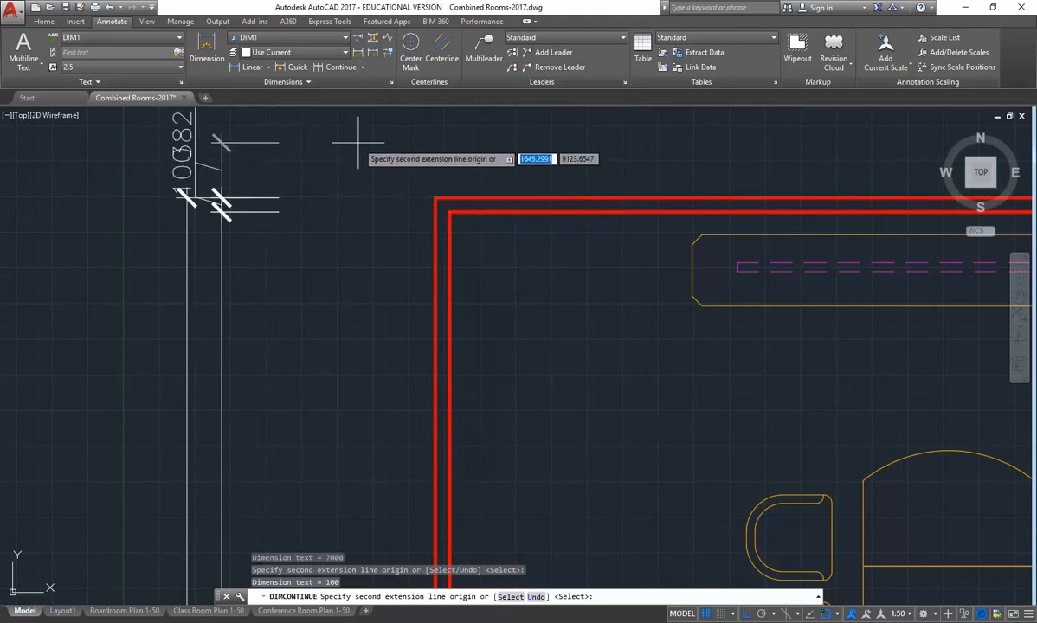
key("Return")
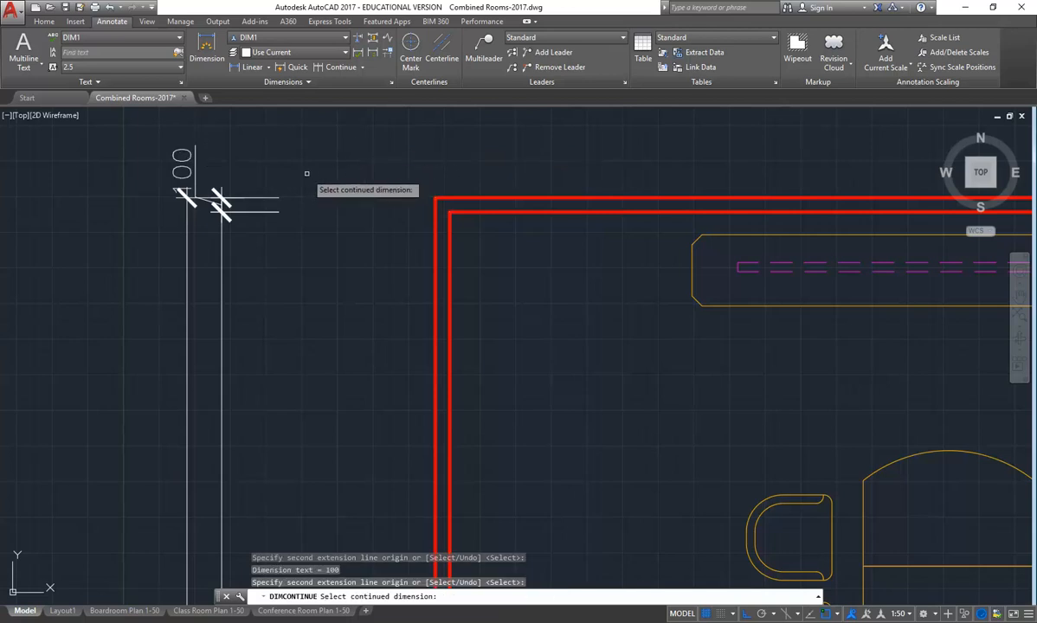
key("Return")
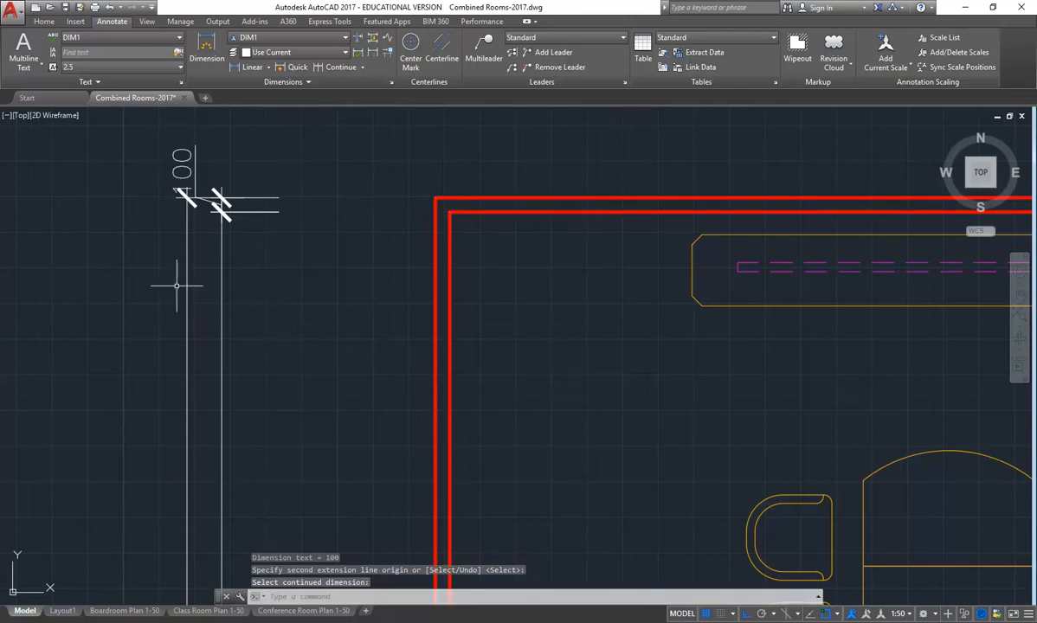
Shift the boardroom's overall height dimension line about 205 mm farther away from the left wall
scroll(206, 199, "down", 5)
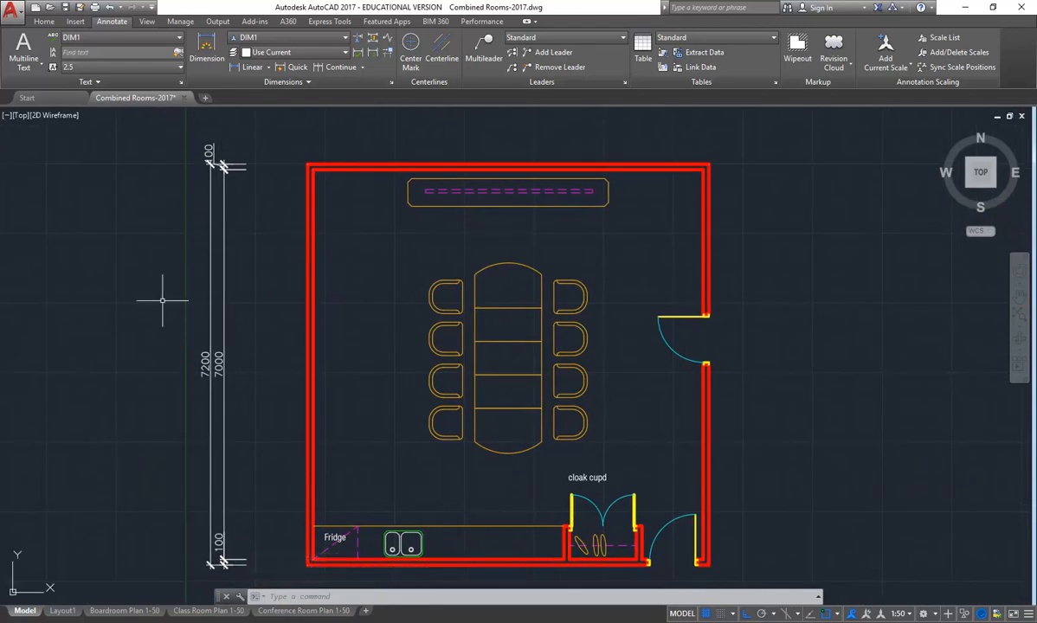
scroll(203, 123, "up", 4)
scroll(195, 226, "down", 4)
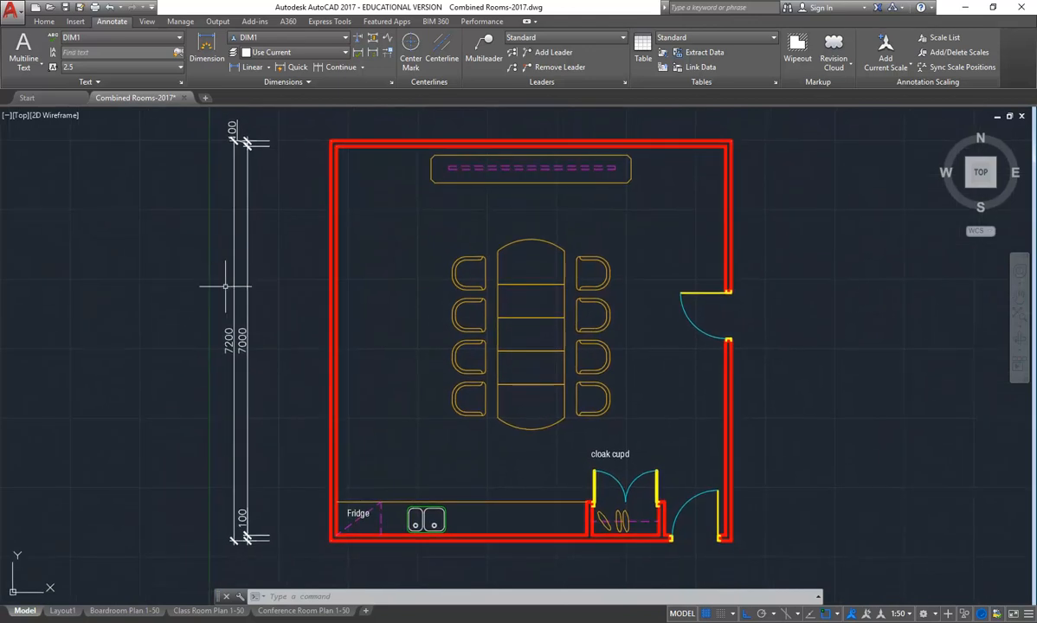
left_click(233, 278)
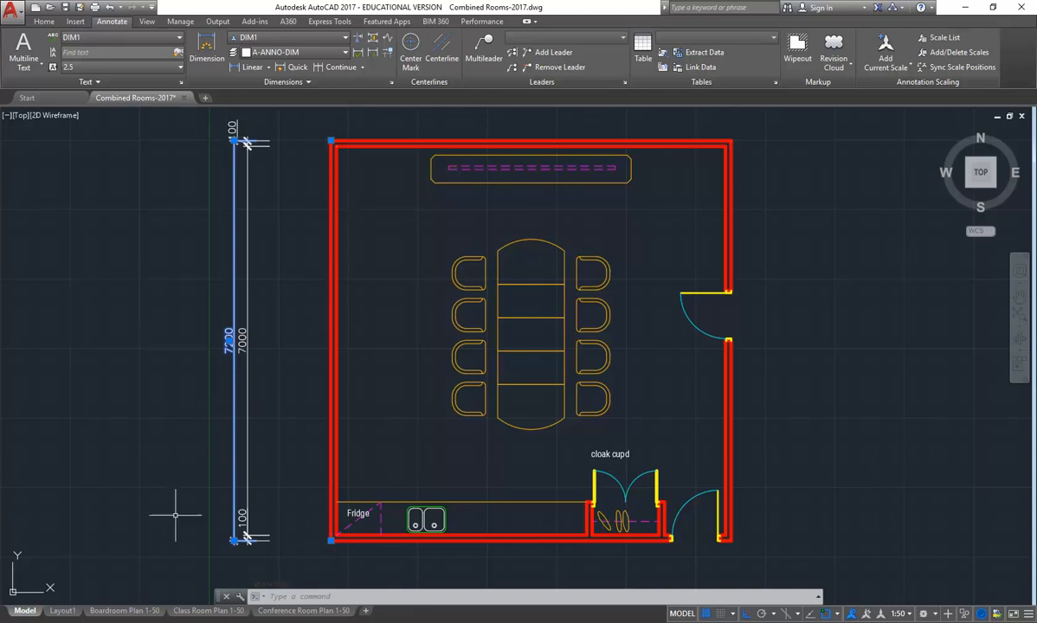
scroll(182, 541, "up", 5)
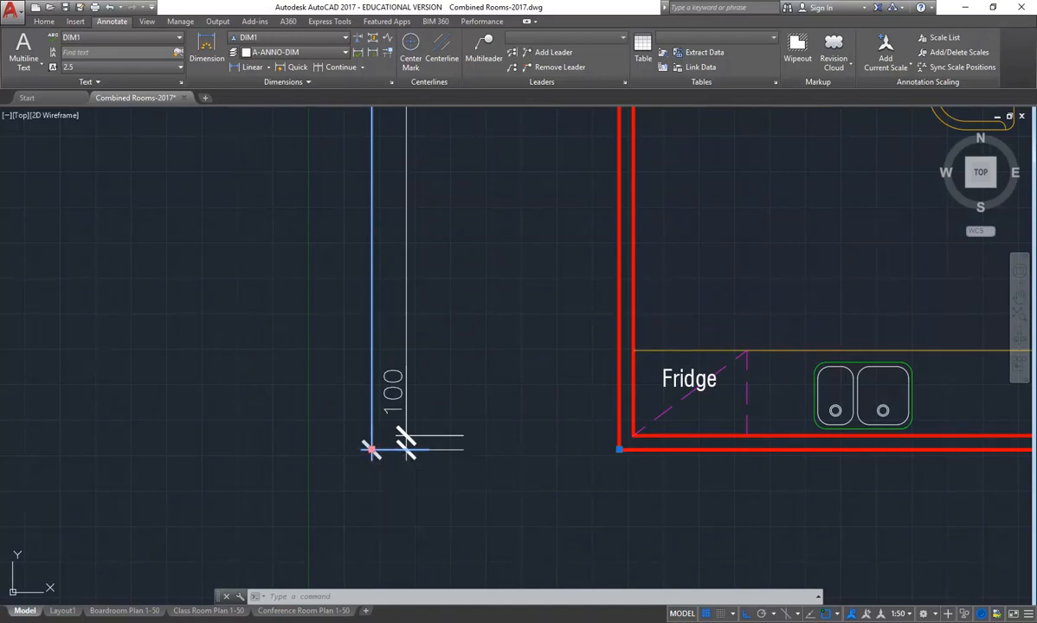
left_click(372, 447)
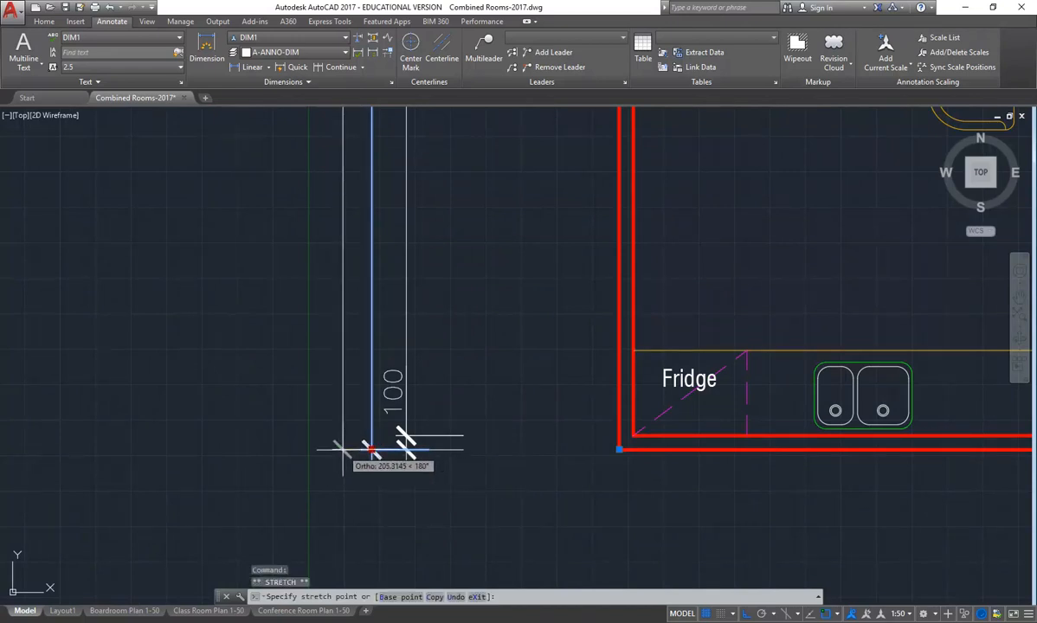
left_click(342, 449)
scroll(298, 315, "down", 2)
middle_click_drag(296, 326, 243, 528)
middle_click_drag(247, 329, 236, 408)
scroll(220, 279, "down", 2)
middle_click_drag(221, 279, 212, 362)
key("Escape")
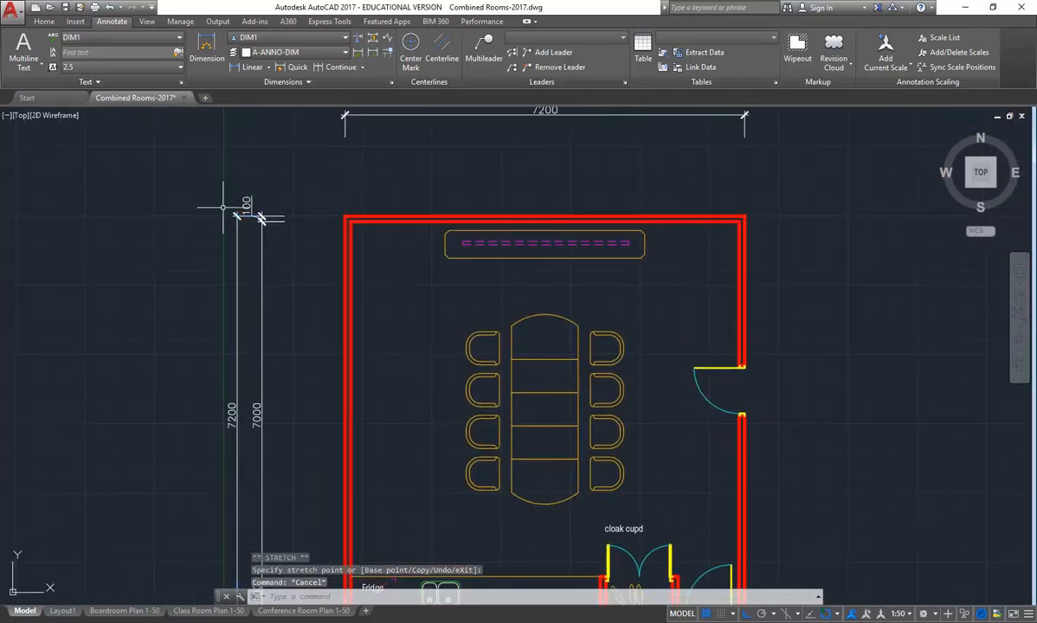
Move the text of the top wall's thickness dimension at the upper-left corner straight down by about 250 mm
scroll(262, 158, "up", 6)
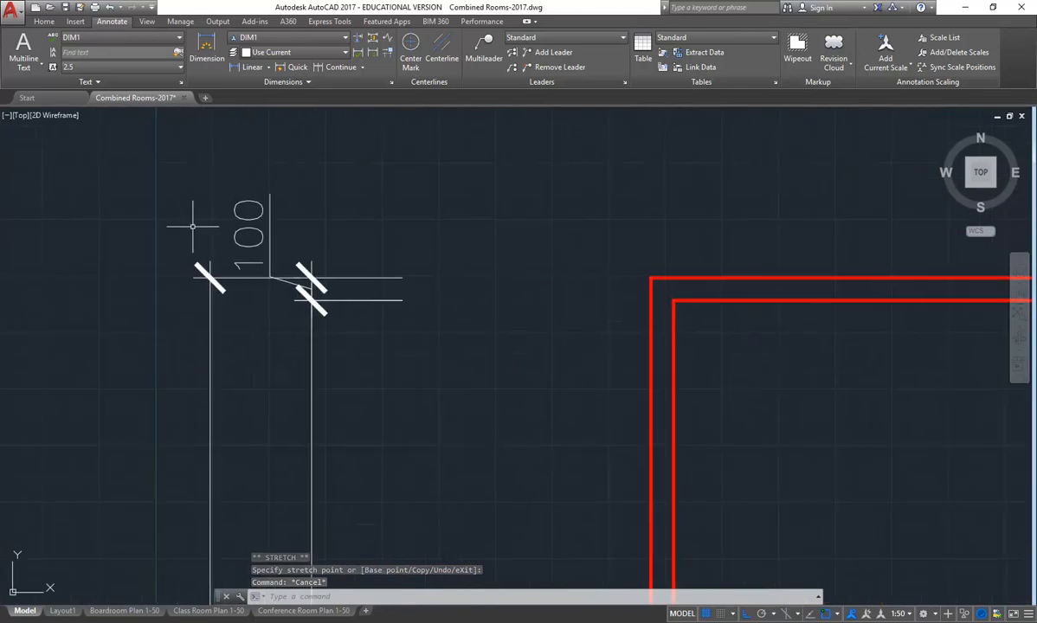
left_click(275, 232)
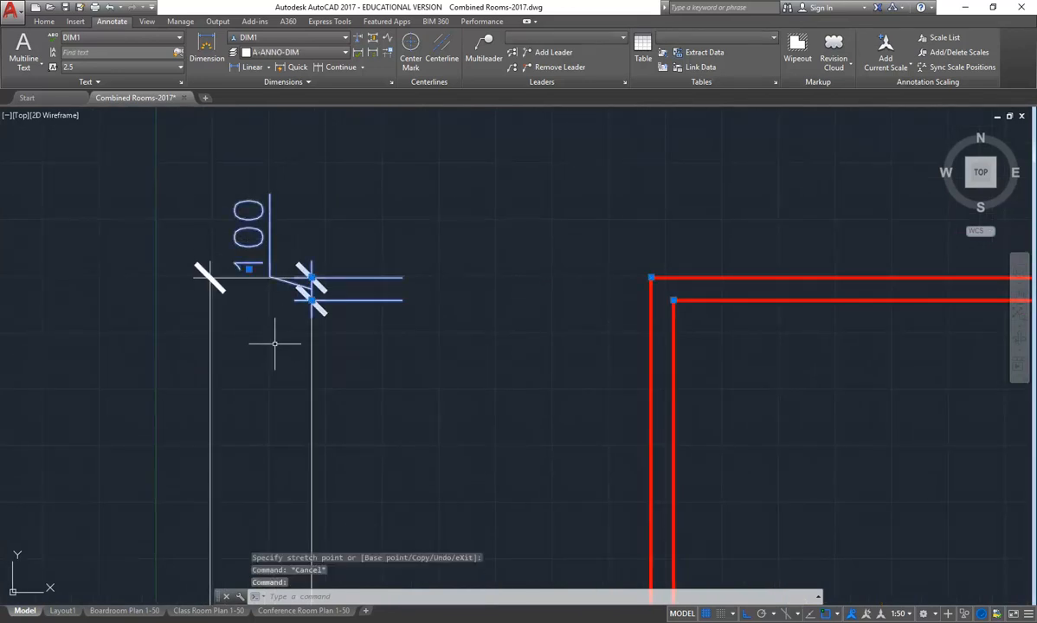
scroll(275, 346, "up", 1)
scroll(270, 351, "down", 1)
middle_click_drag(267, 352, 230, 347)
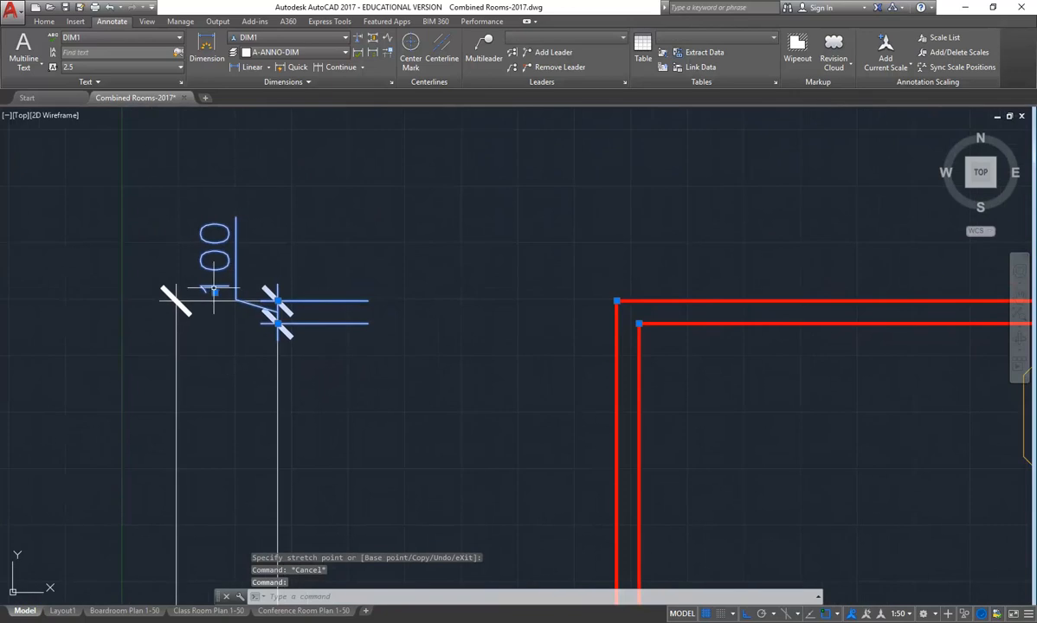
mouse_move(215, 295)
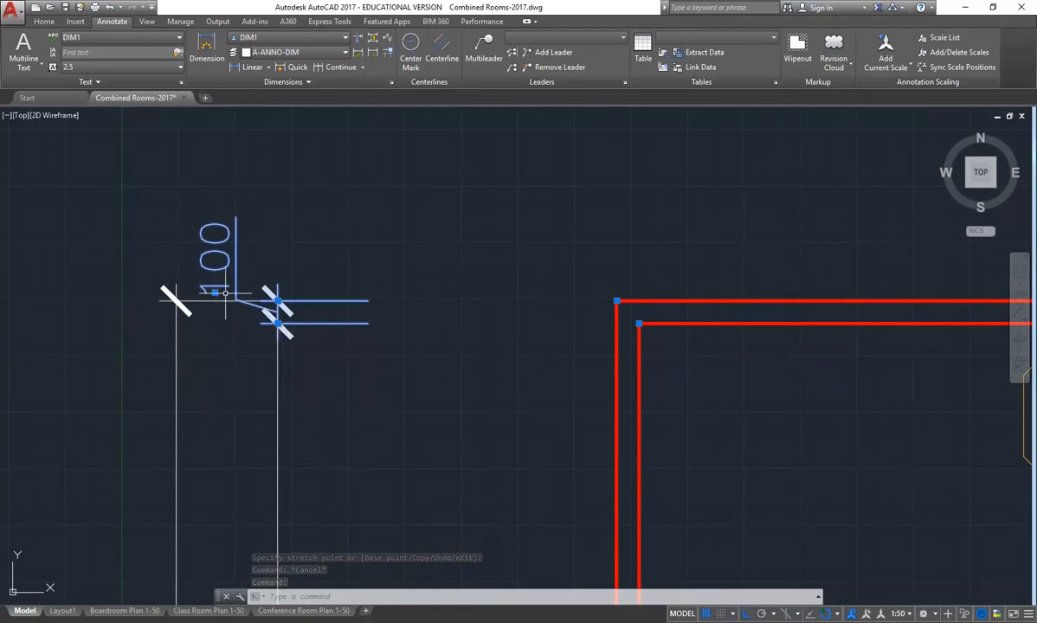
left_click(215, 294)
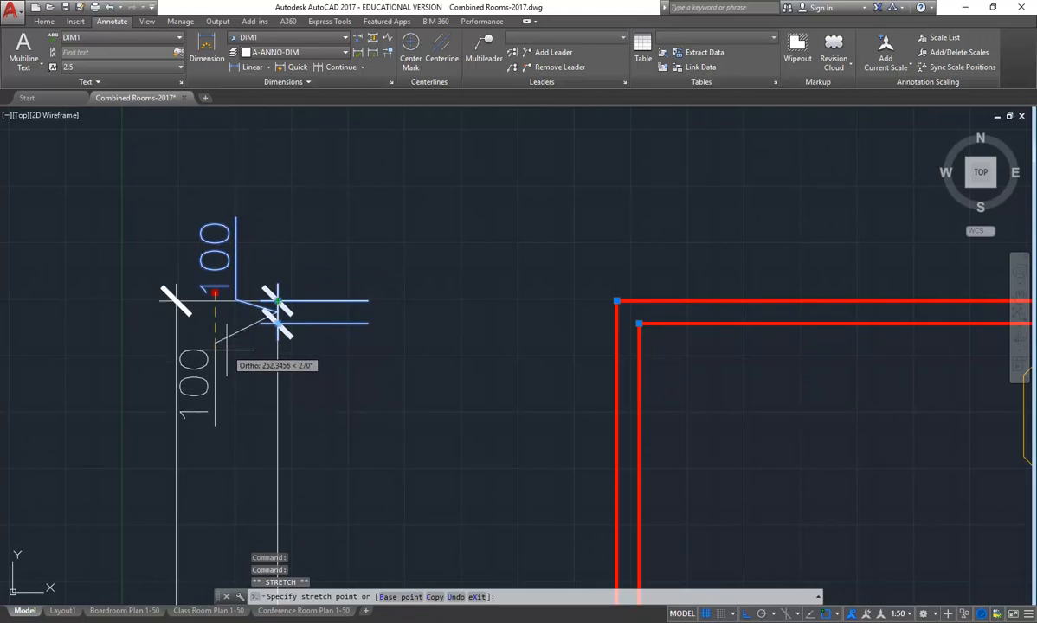
left_click(228, 351)
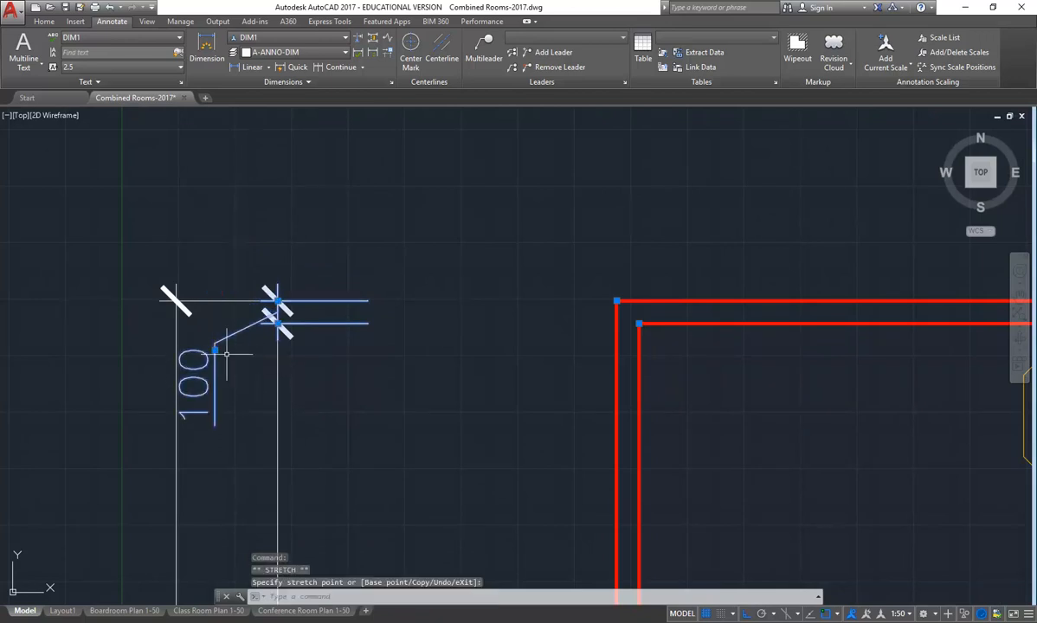
Turn Ortho off and reposition the top wall-thickness text between the two vertical dimension lines, close beside the inner chain's ticks
left_click(215, 350)
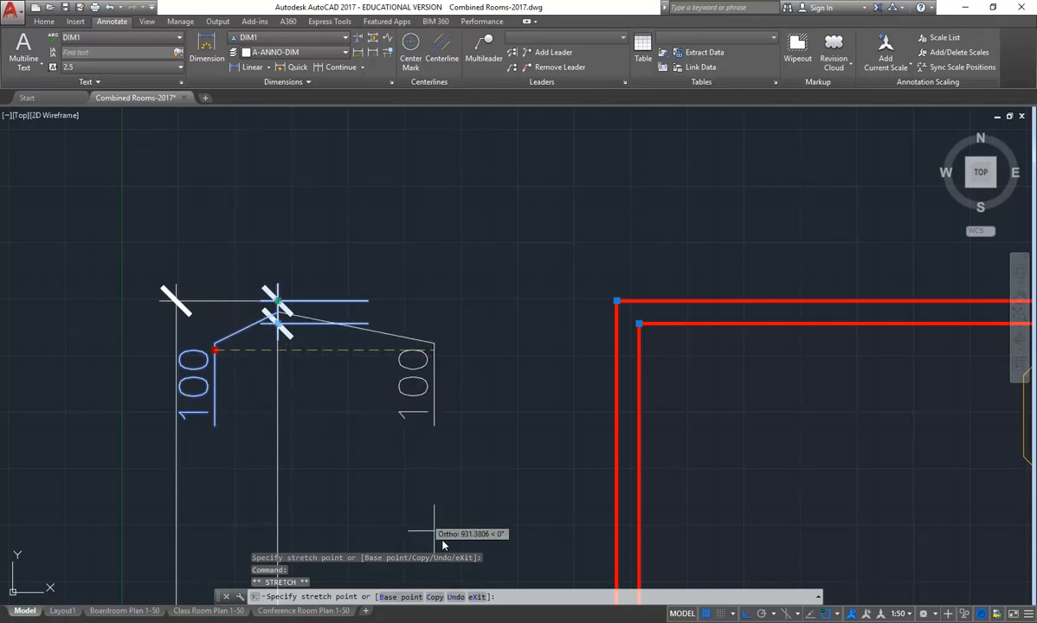
left_click(745, 614)
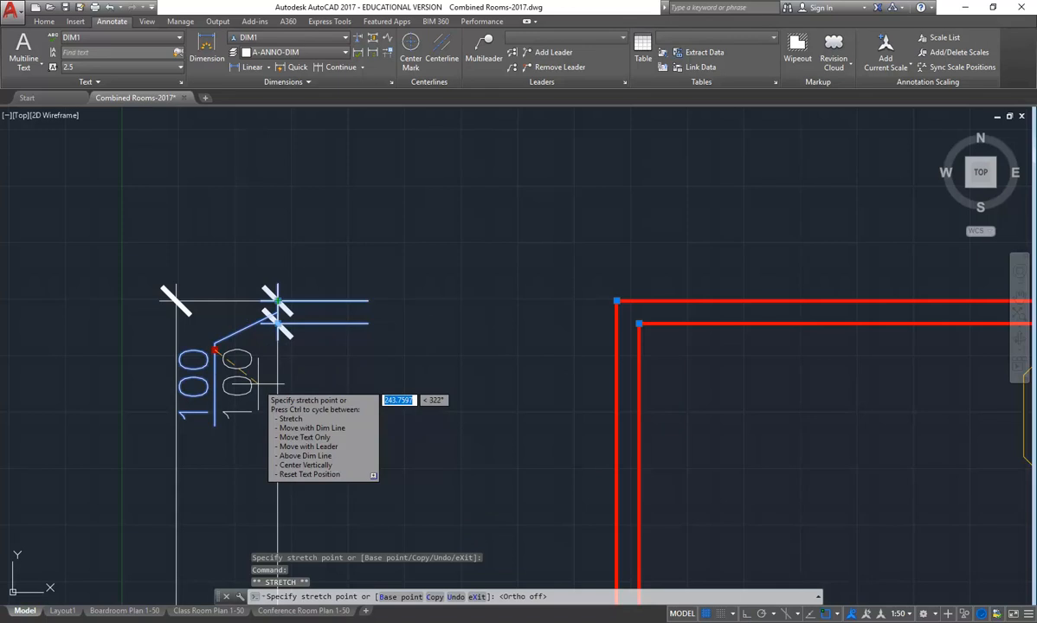
scroll(268, 383, "up", 2)
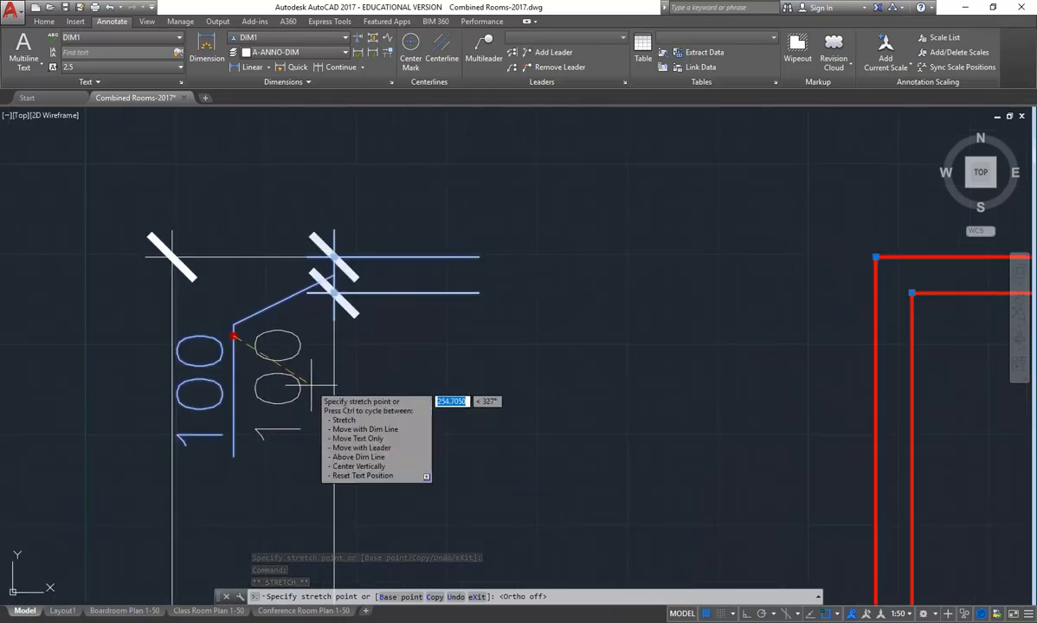
left_click(315, 383)
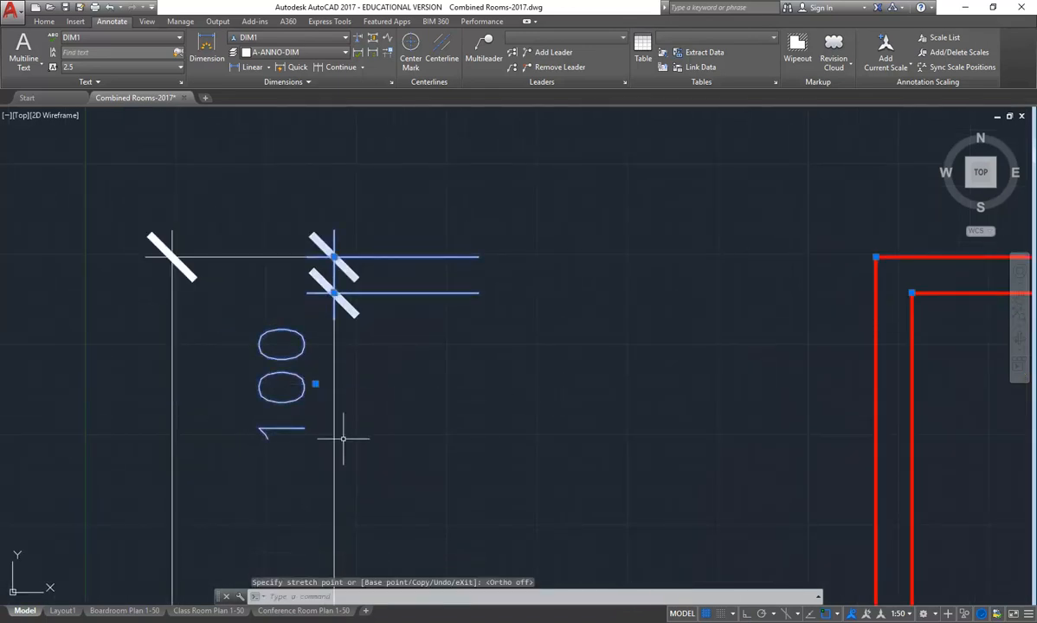
left_click(315, 384)
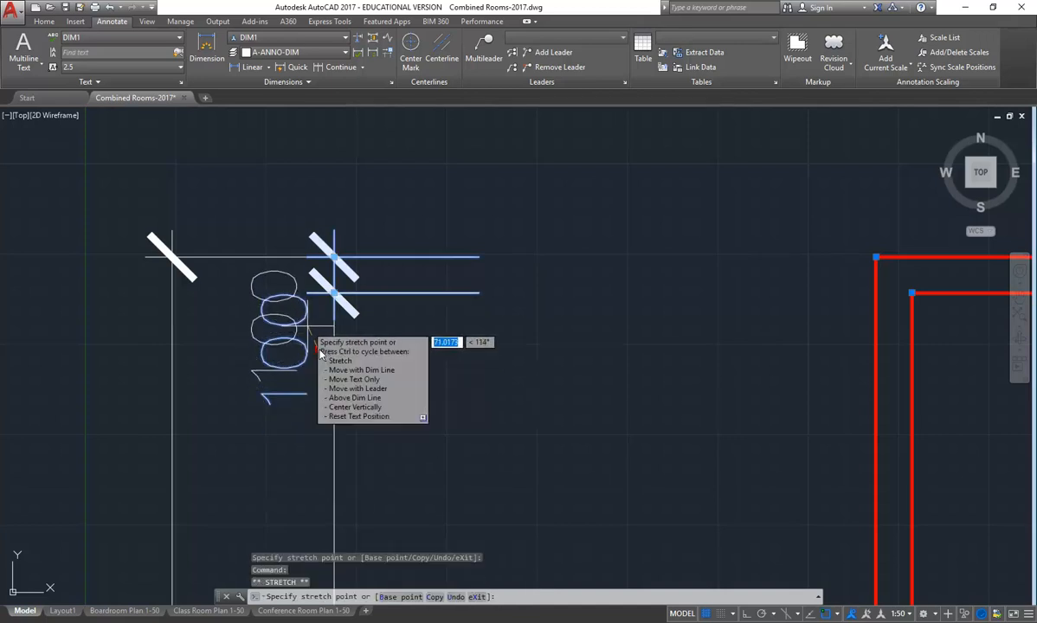
right_click(319, 353)
left_click(320, 355)
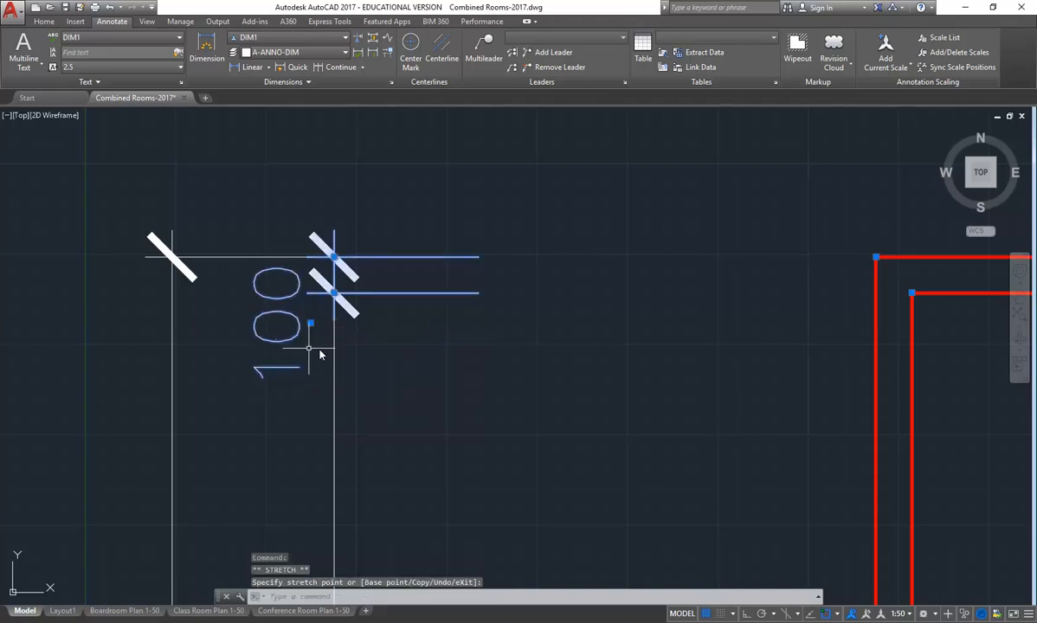
scroll(319, 353, "down", 4)
key("Escape")
key("Escape")
scroll(319, 353, "up", 2)
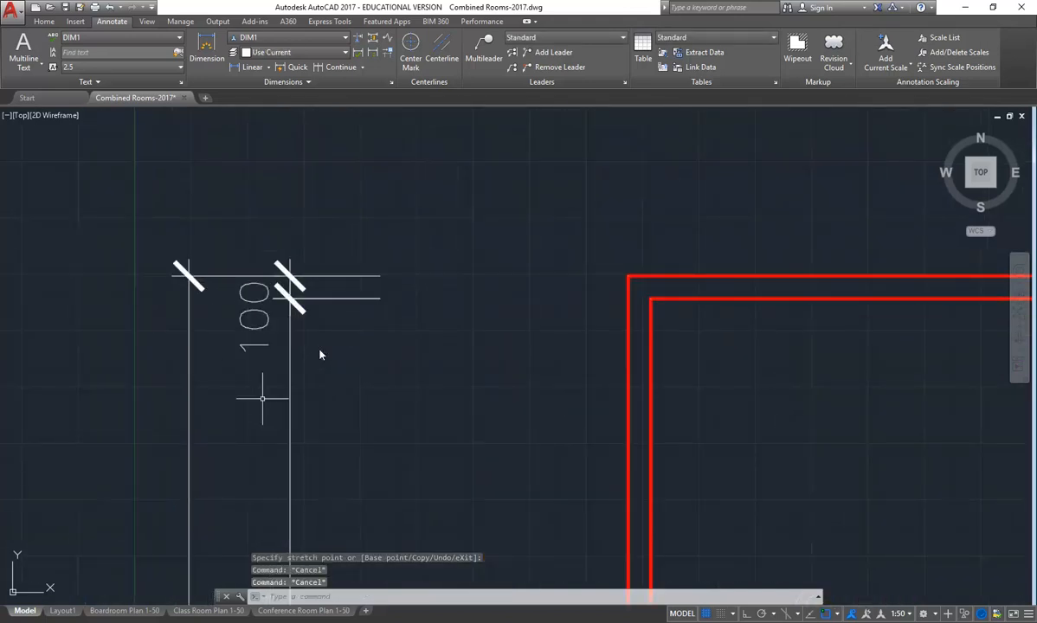
scroll(246, 373, "down", 4)
middle_click_drag(242, 386, 236, 57)
middle_click_drag(231, 356, 192, 138)
scroll(208, 376, "up", 8)
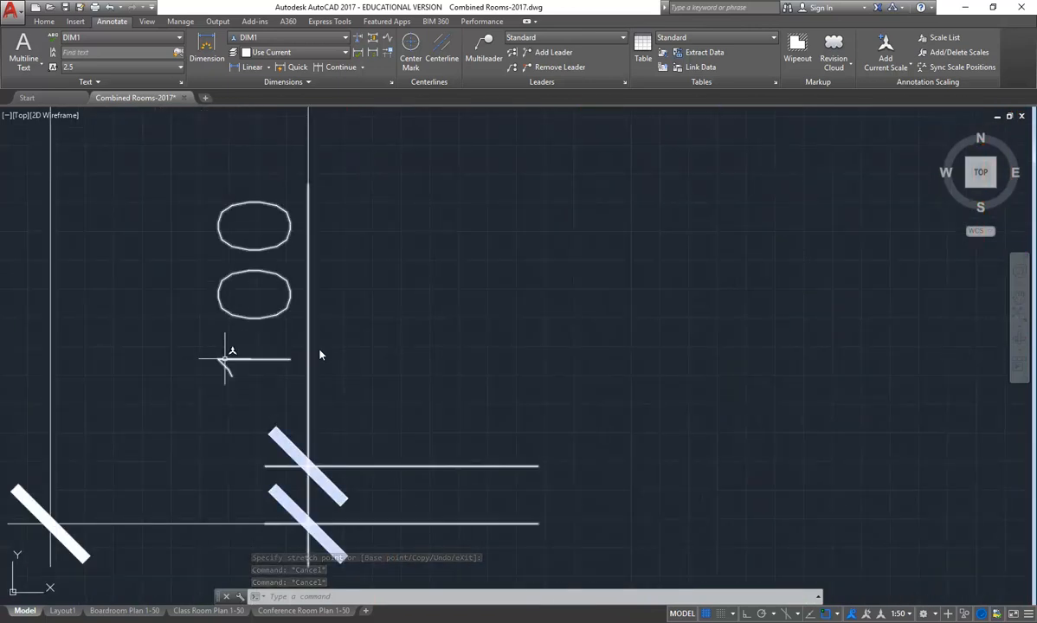
left_click(225, 357)
scroll(217, 381, "down", 2)
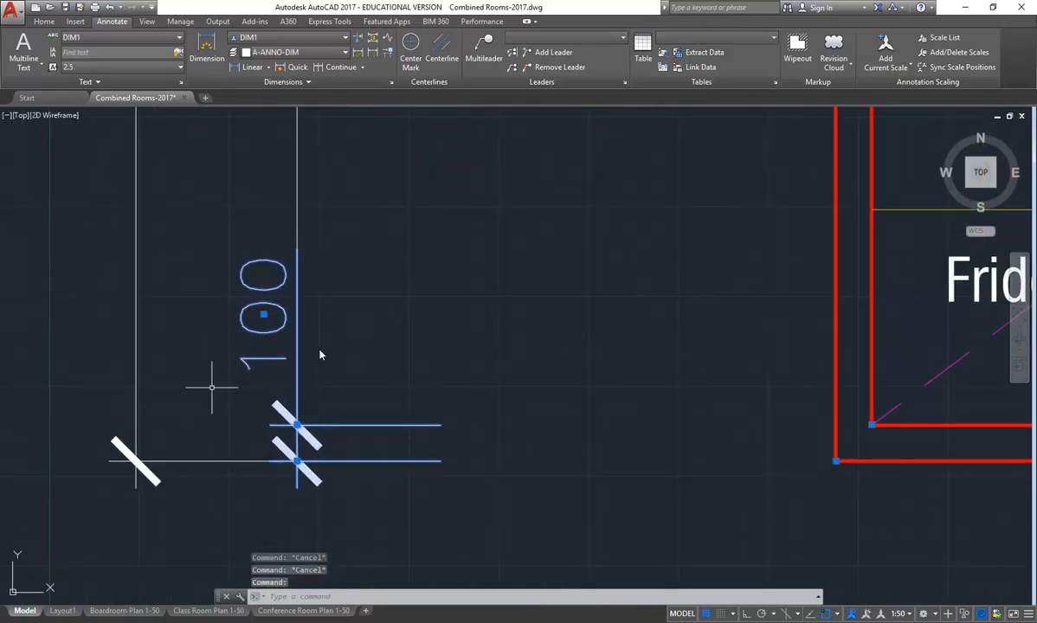
left_click(263, 315)
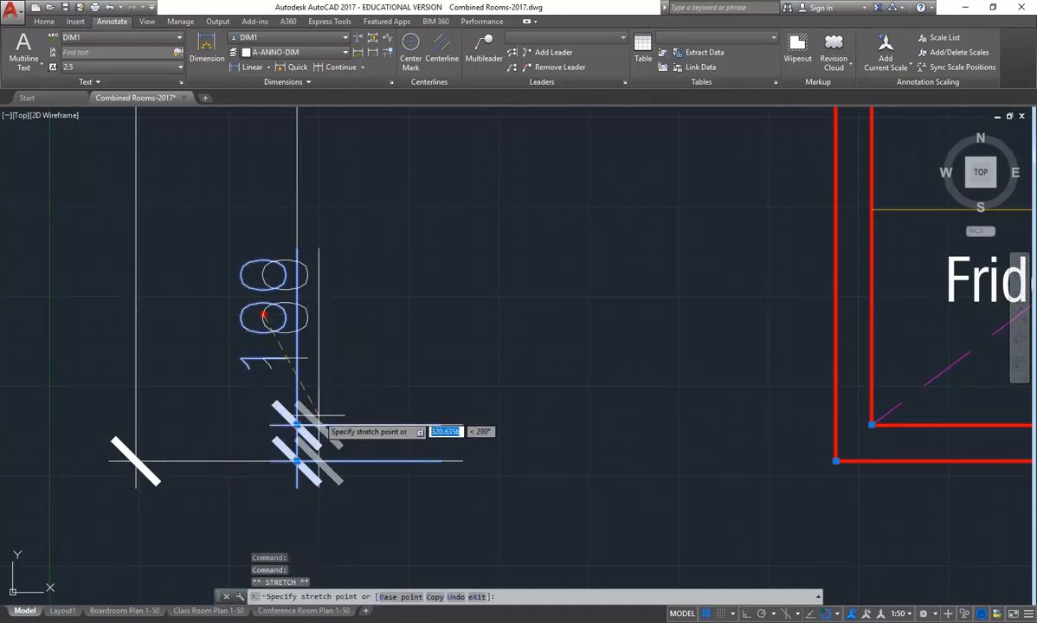
mouse_move(261, 443)
middle_mouse_down()
mouse_move(267, 391)
mouse_move(300, 335)
middle_mouse_up()
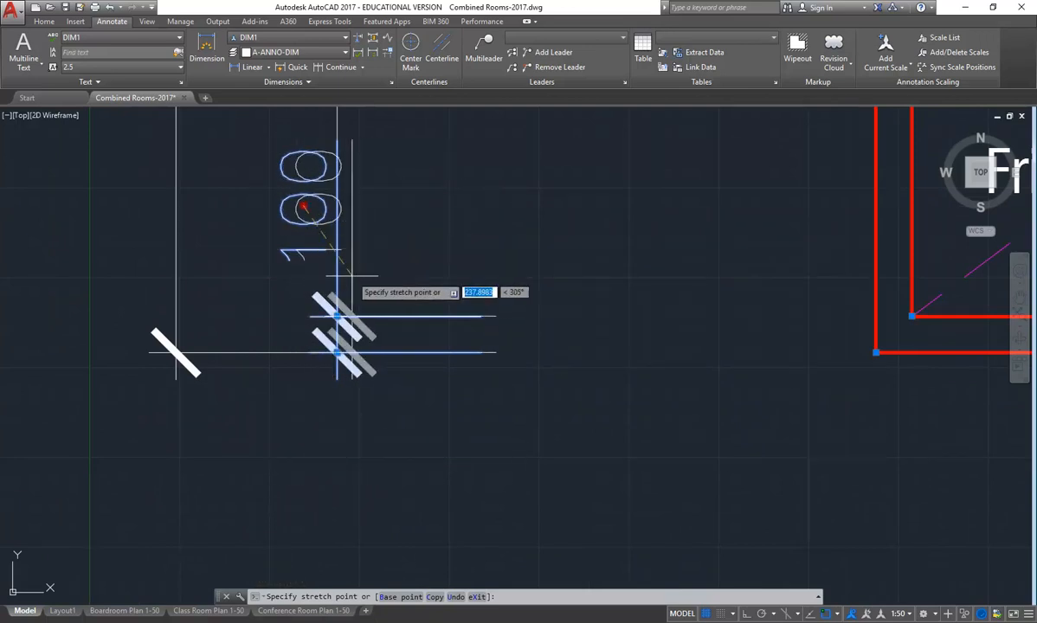
key("Escape")
scroll(285, 263, "down", 2)
middle_click_drag(285, 263, 291, 336)
scroll(261, 336, "up", 2)
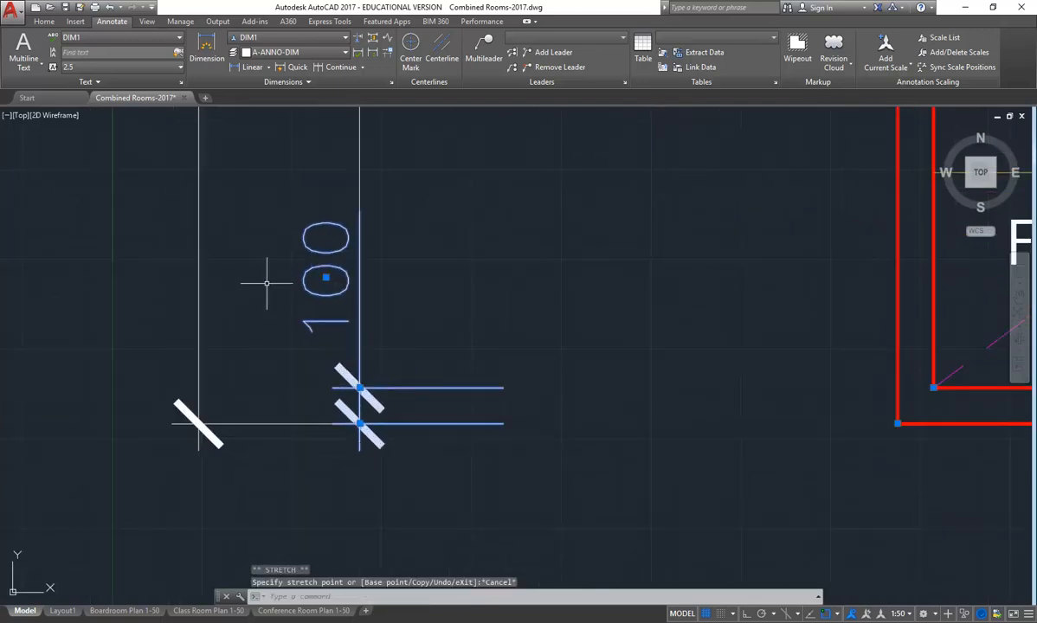
key("Escape")
scroll(267, 308, "down", 2)
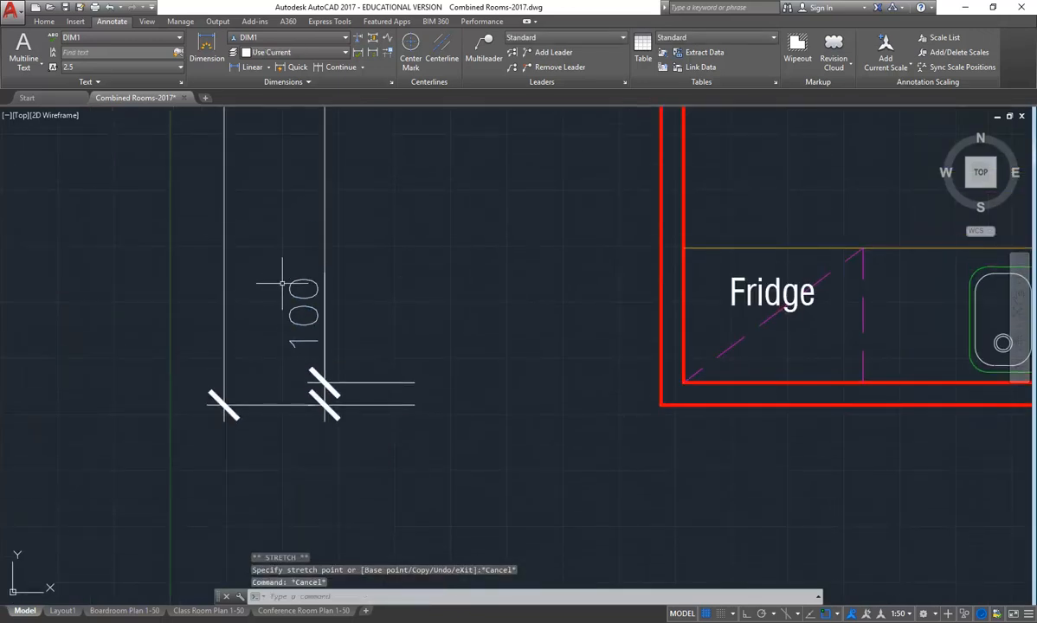
middle_click_drag(282, 283, 290, 378)
Examine the boardroom's top wall and the overall width dimension above it
left_click(43, 20)
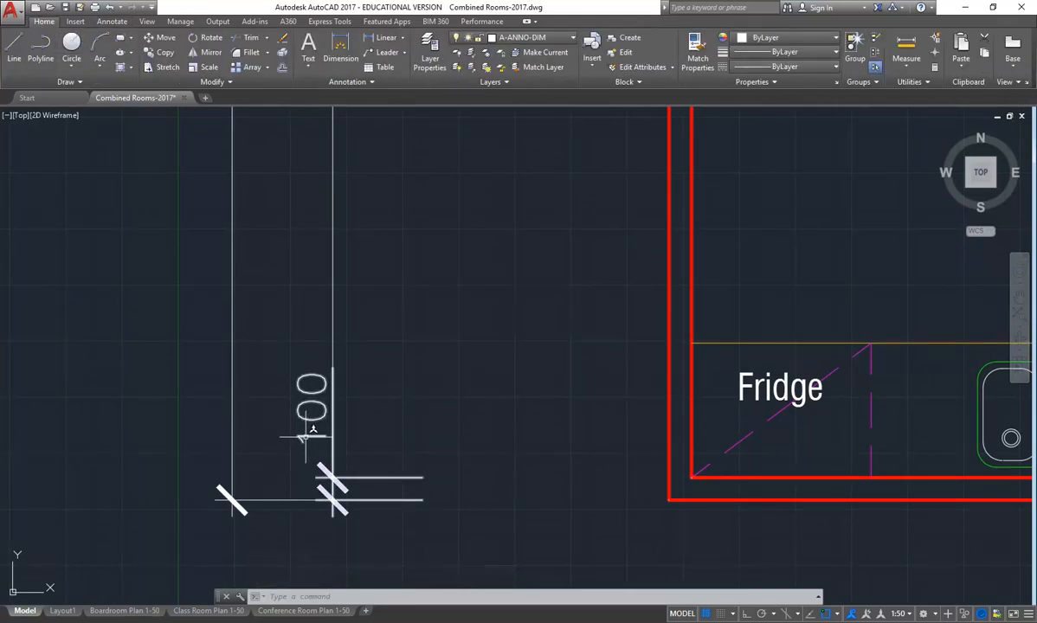
scroll(466, 308, "down", 2)
scroll(463, 259, "down", 1)
middle_click_drag(463, 260, 309, 463)
scroll(329, 368, "down", 1)
middle_click_drag(328, 368, 285, 450)
scroll(349, 306, "up", 1)
mouse_move(349, 306)
middle_mouse_down()
mouse_move(357, 319)
mouse_move(296, 347)
middle_mouse_up()
scroll(302, 345, "up", 2)
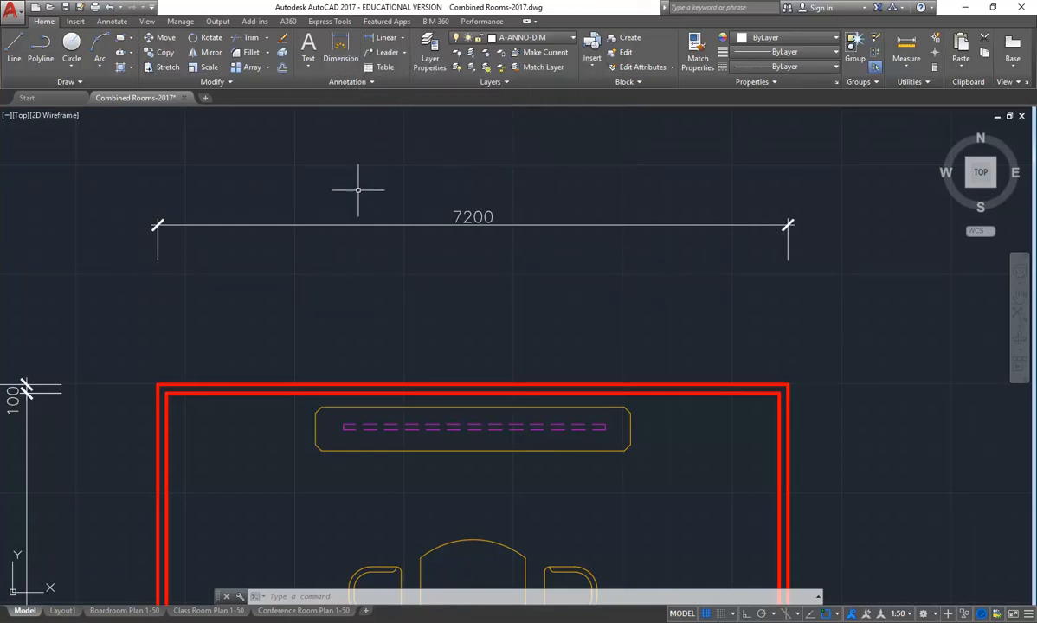
left_click(339, 49)
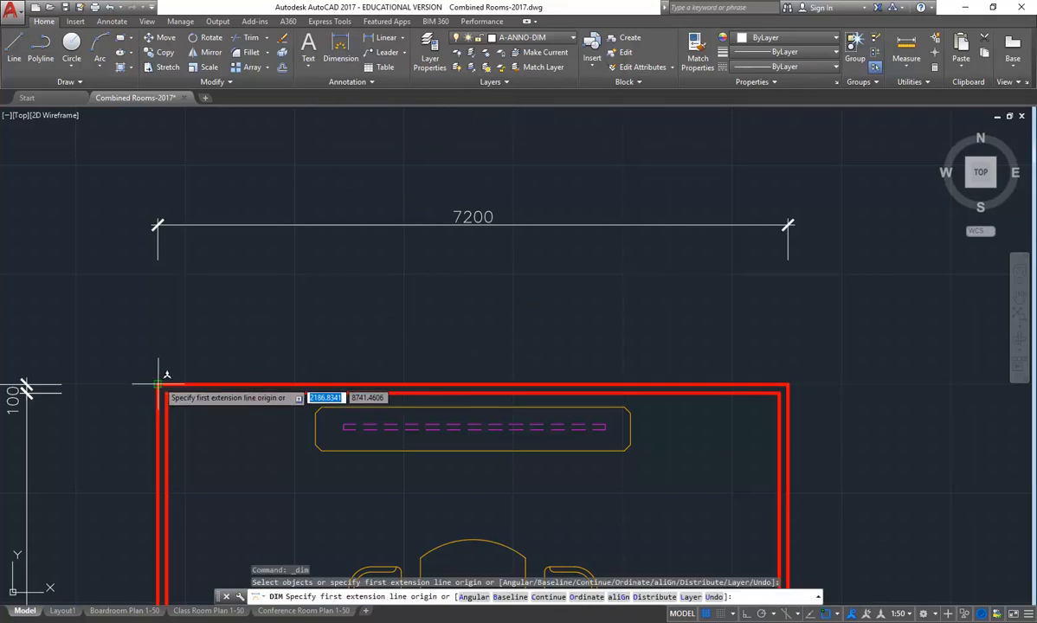
left_click(166, 392)
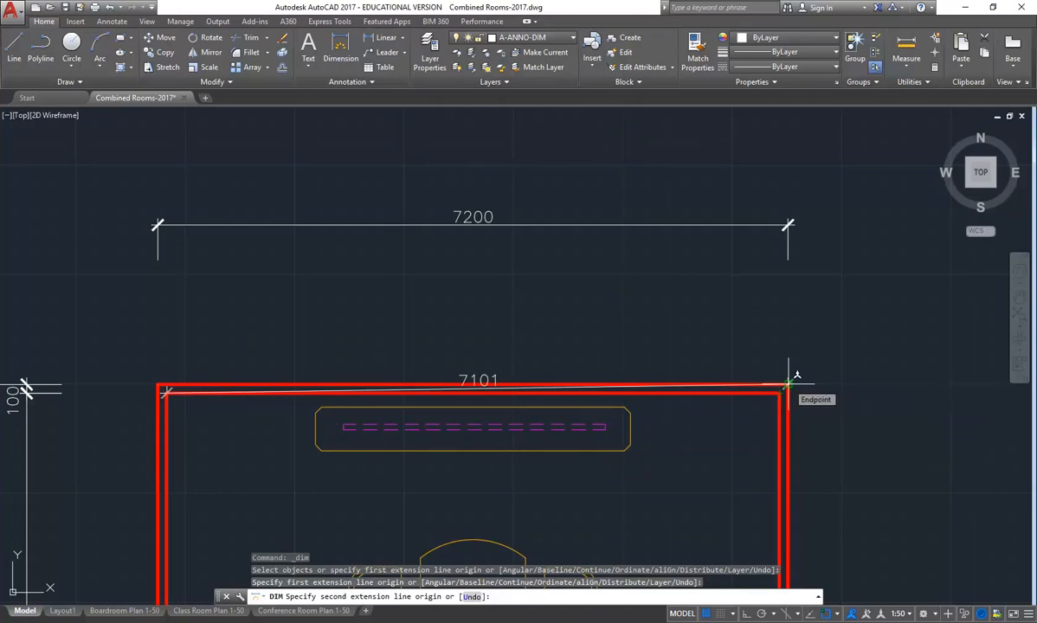
left_click(788, 383)
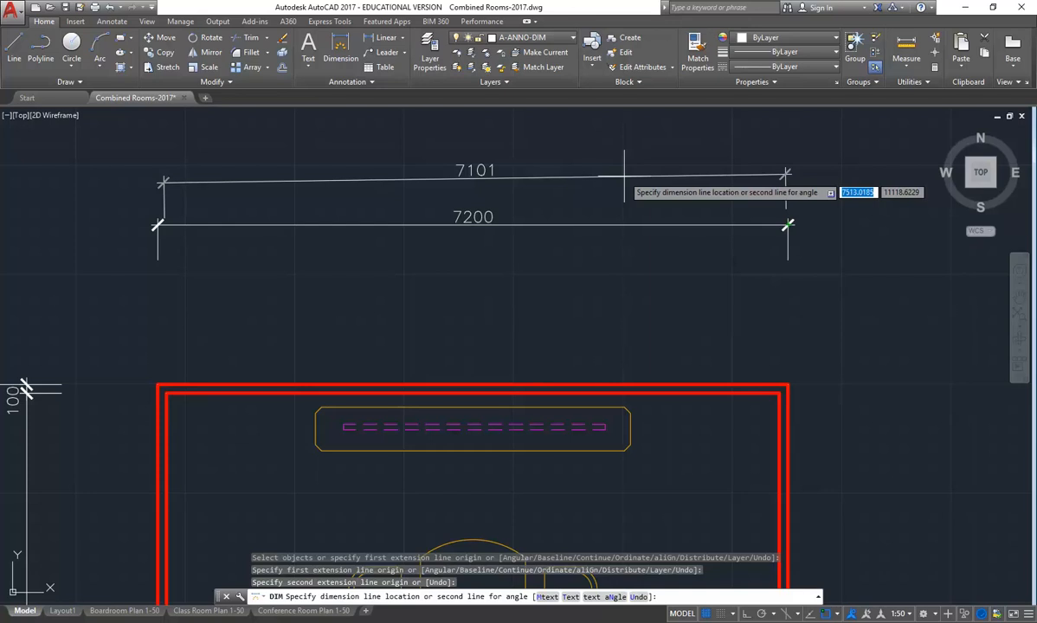
key("Escape")
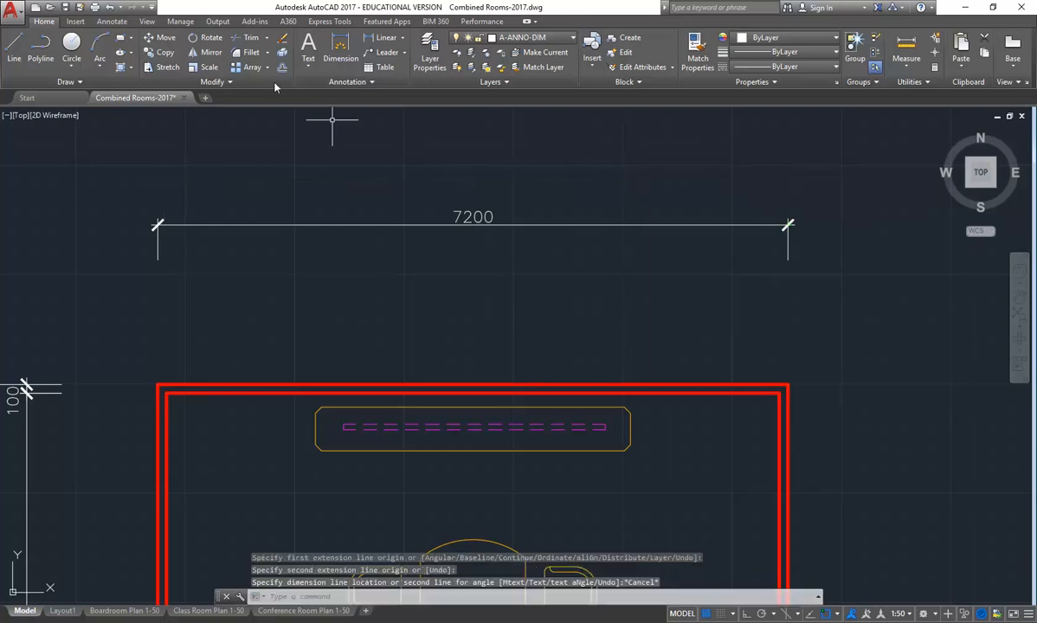
Add a linear dimension from the inner top-left corner to the outer top-right corner, placing its line along the top wall's inner face
left_click(386, 40)
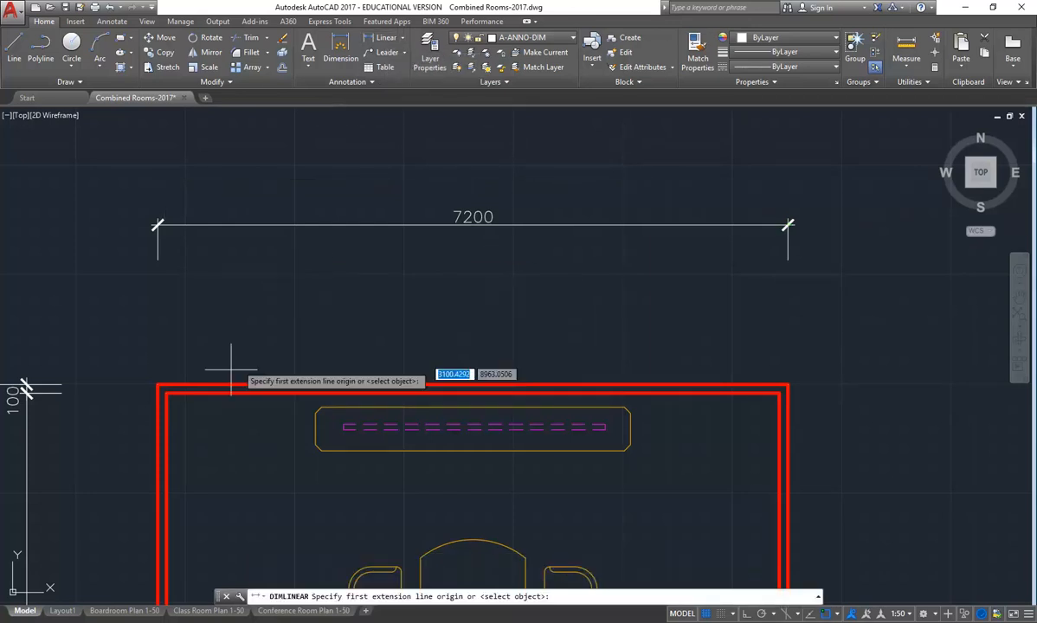
left_click(167, 395)
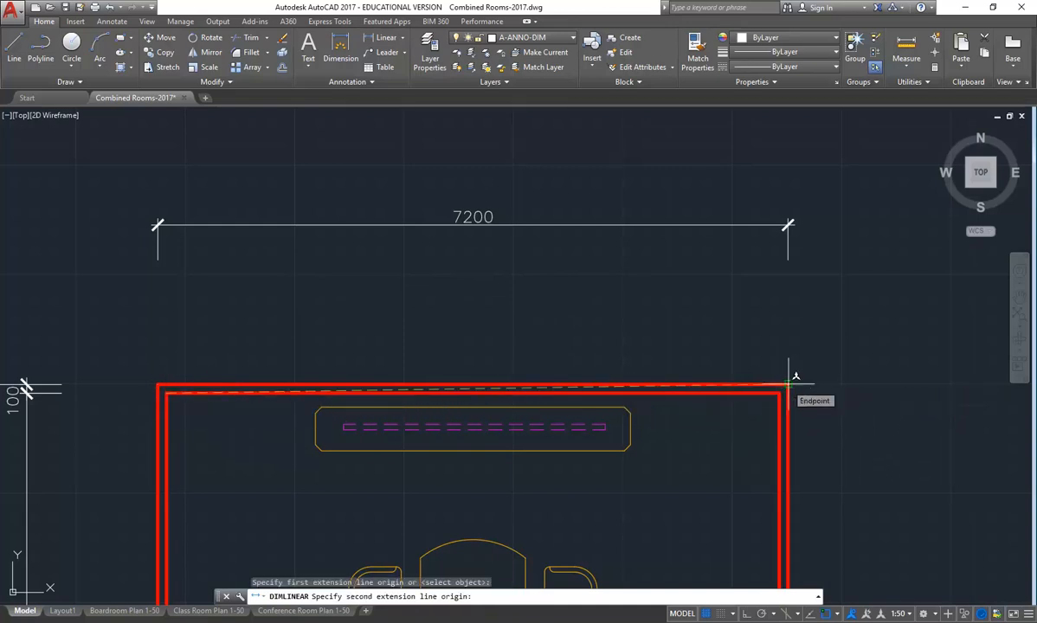
left_click(788, 381)
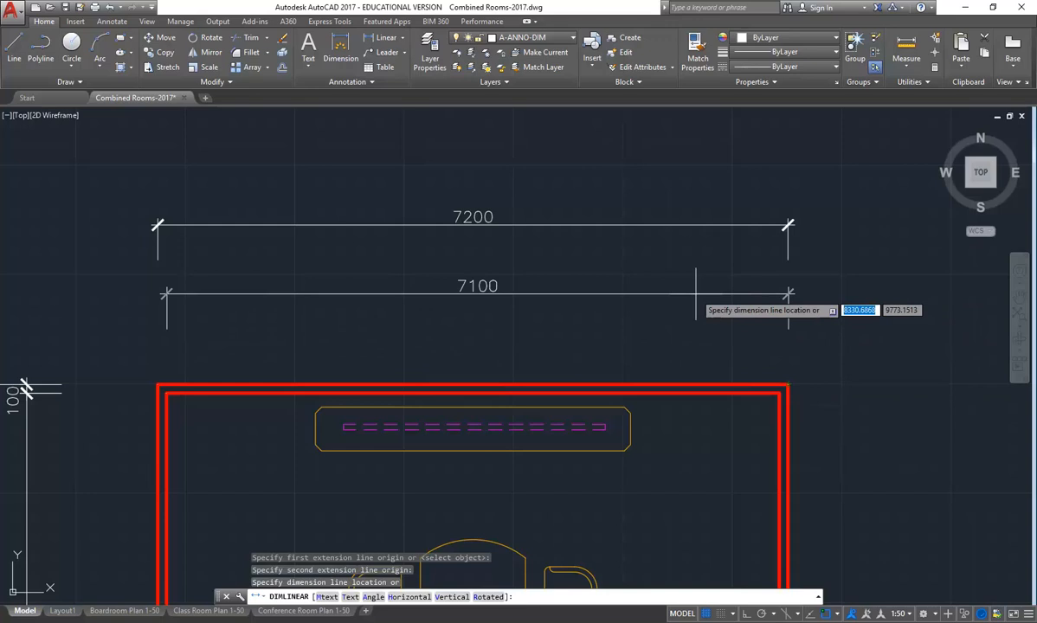
left_click(755, 392)
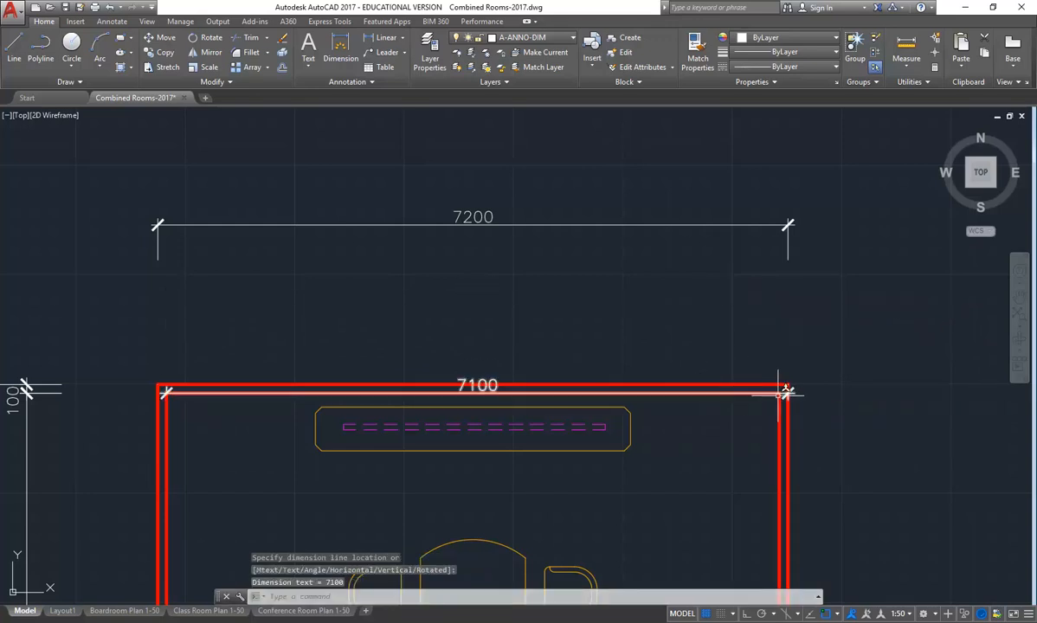
Erase the misplaced dimension along the top wall and dimension the left wall's thickness just below the overall width dimension
left_click(787, 392)
key("Delete")
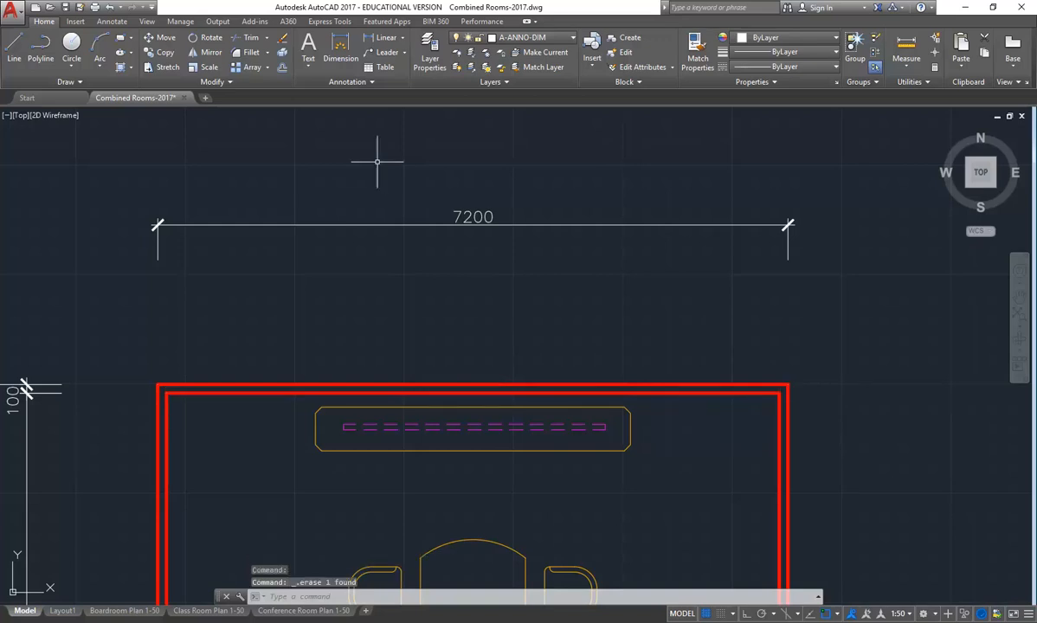
left_click(382, 38)
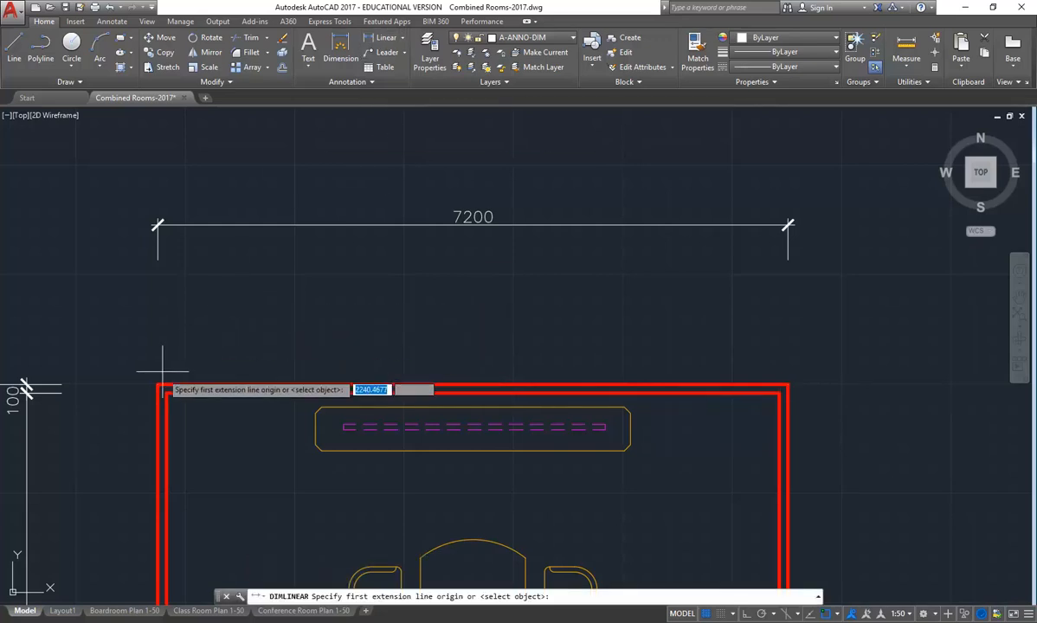
scroll(160, 384, "up", 2)
scroll(221, 328, "up", 2)
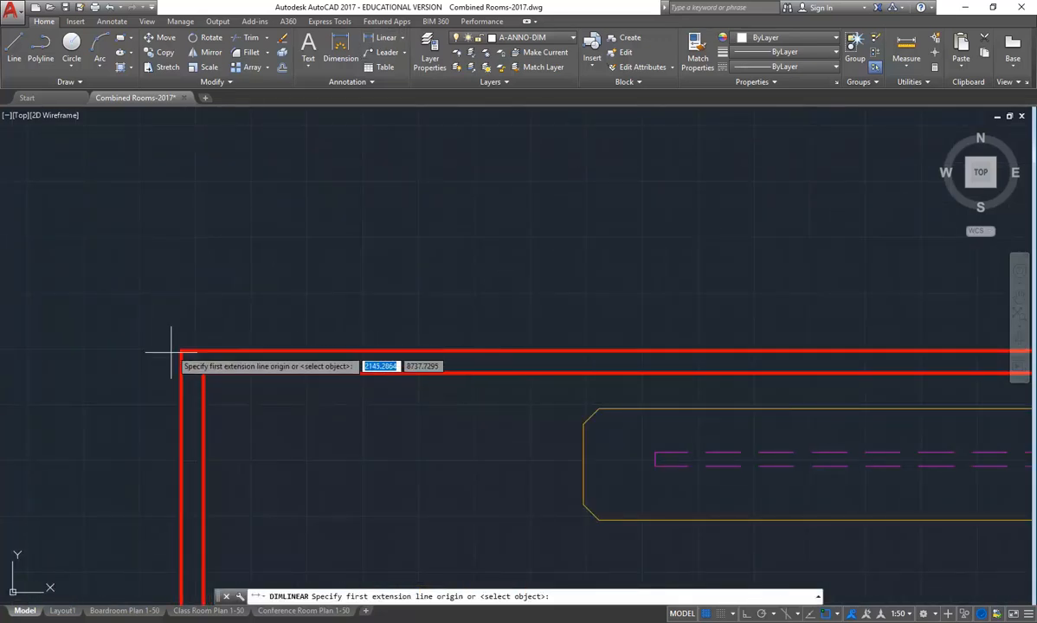
left_click(181, 351)
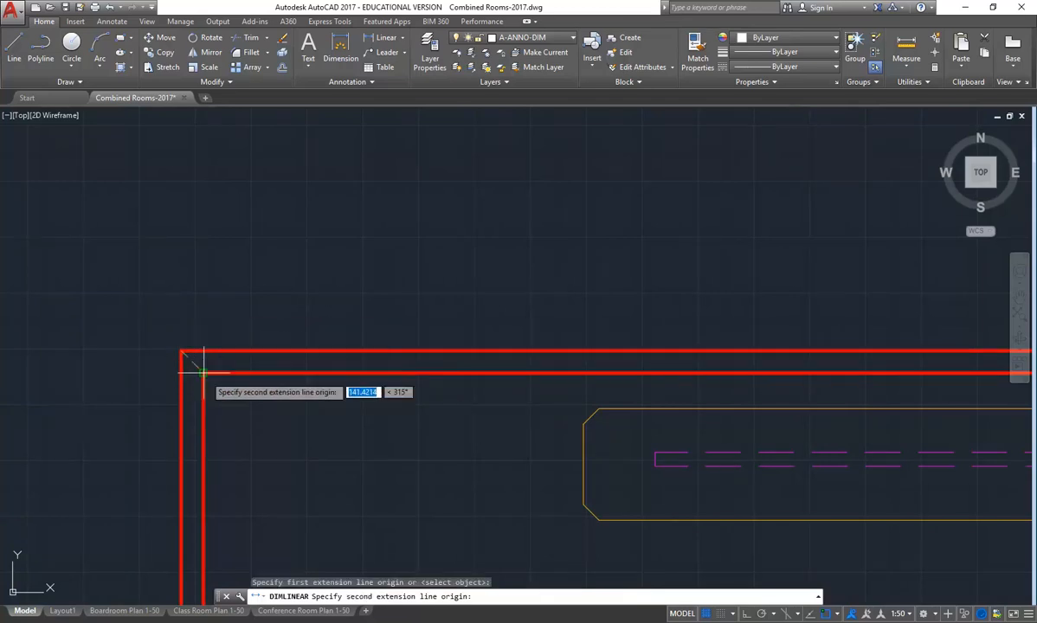
left_click(203, 373)
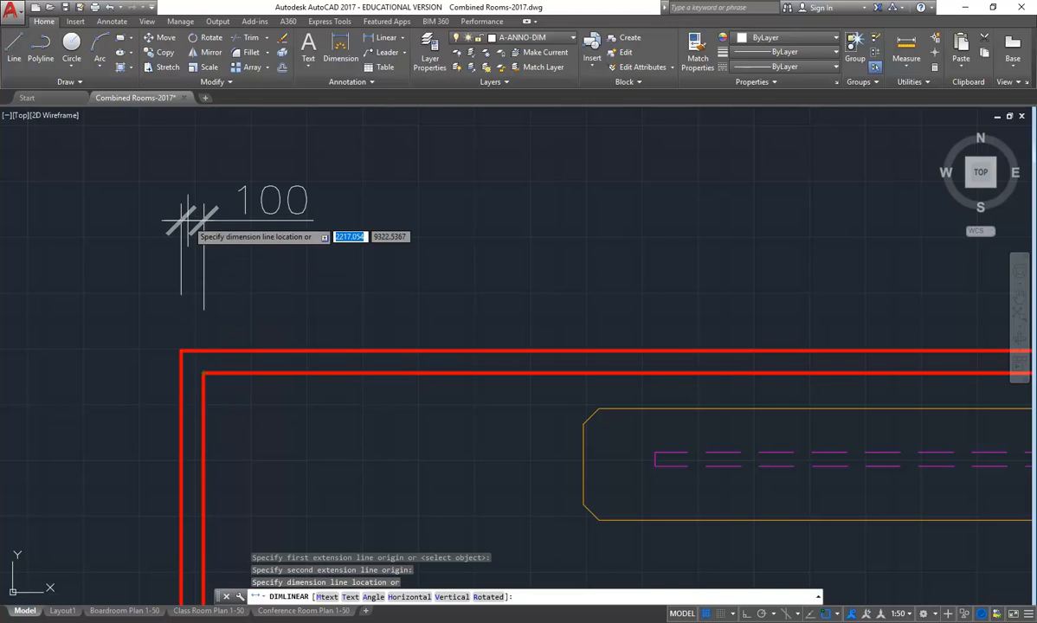
scroll(164, 243, "down", 3)
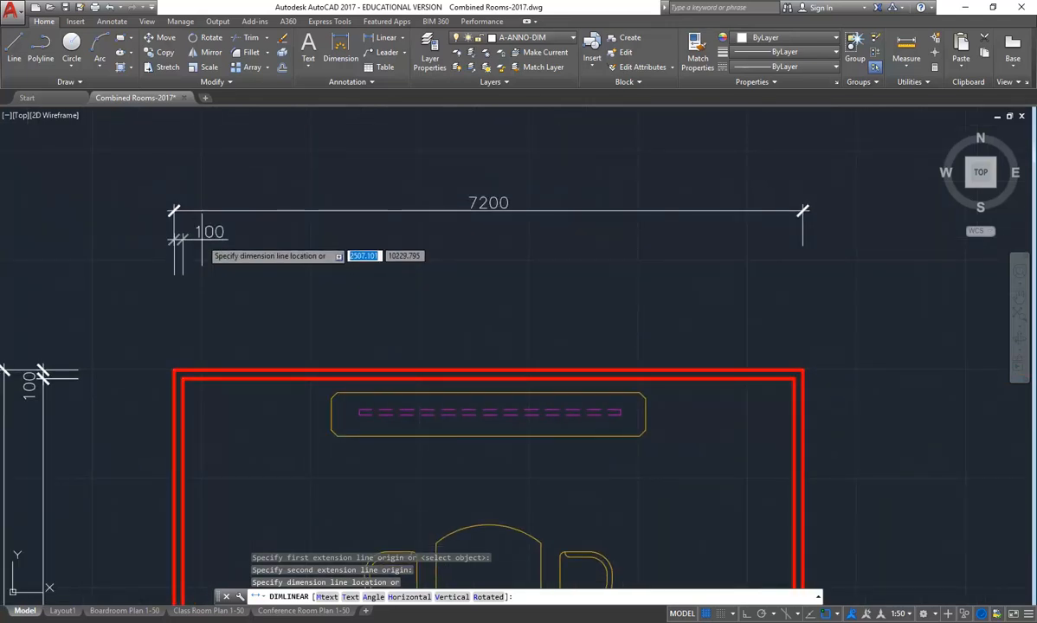
left_click(202, 241)
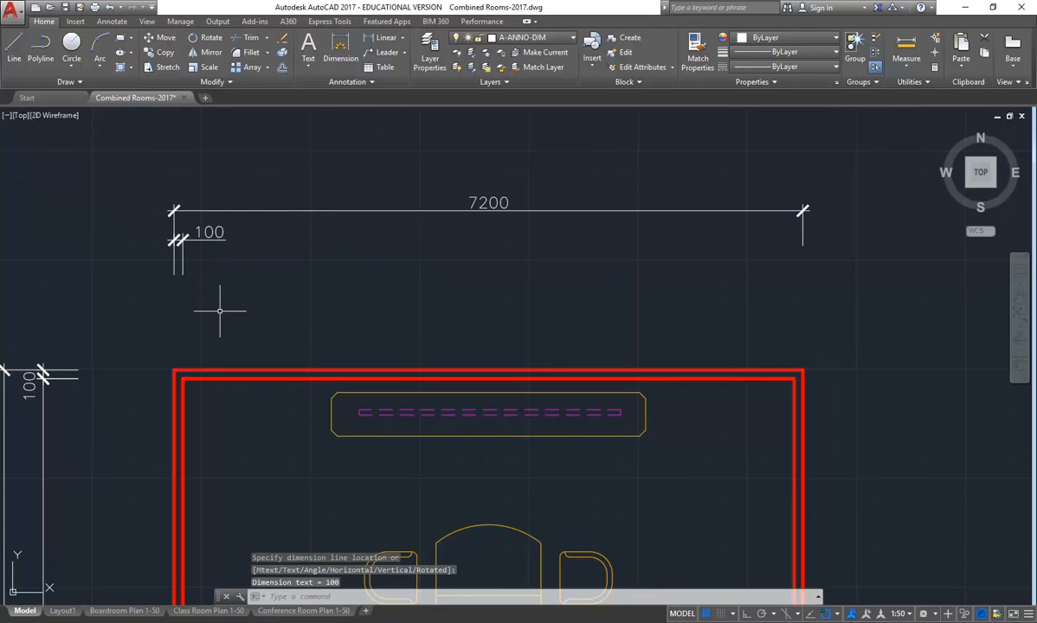
Continue the wall-thickness dimension across the room to the right wall's inner corner and on to its outer corner
left_click(109, 21)
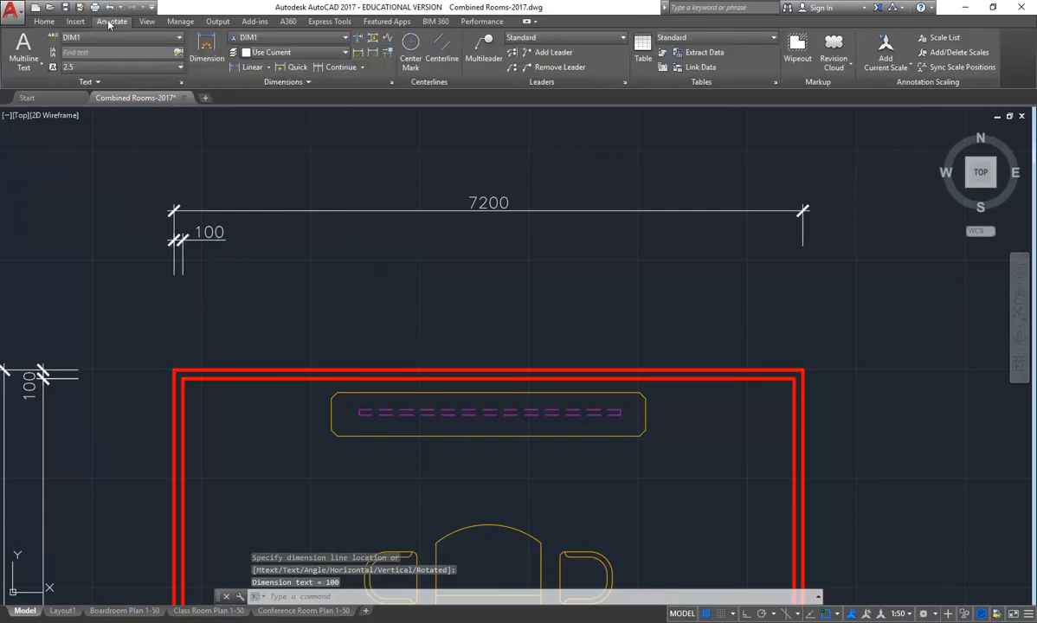
left_click(332, 68)
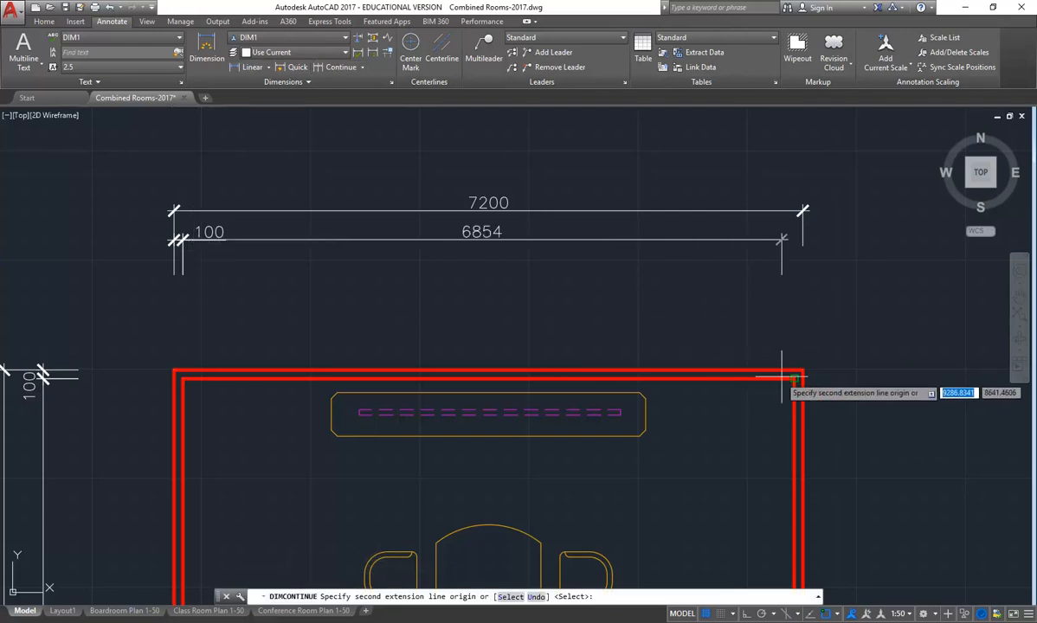
left_click(794, 378)
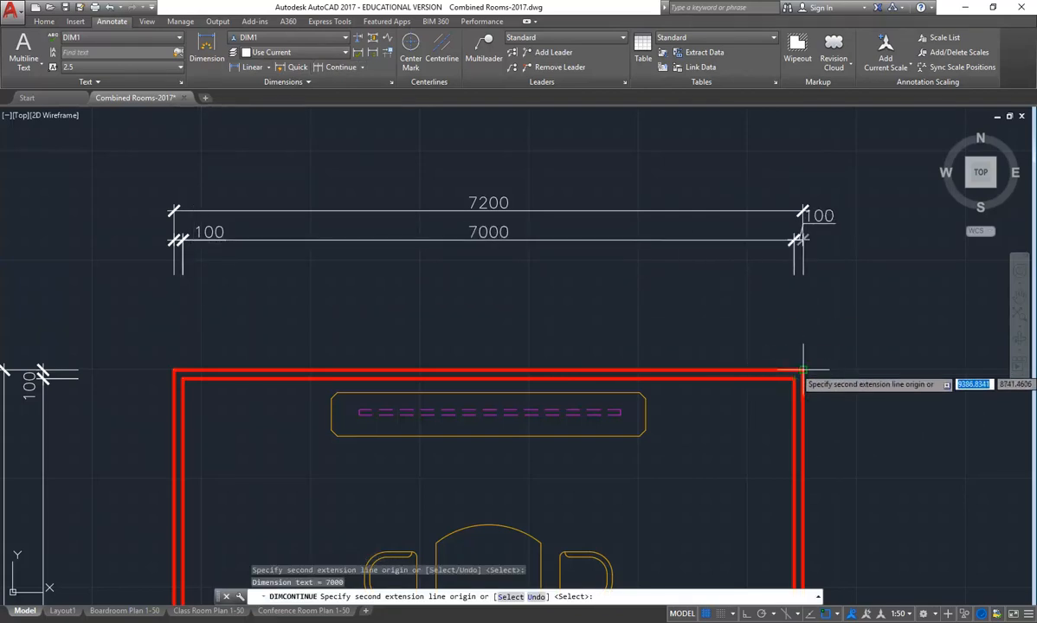
left_click(803, 372)
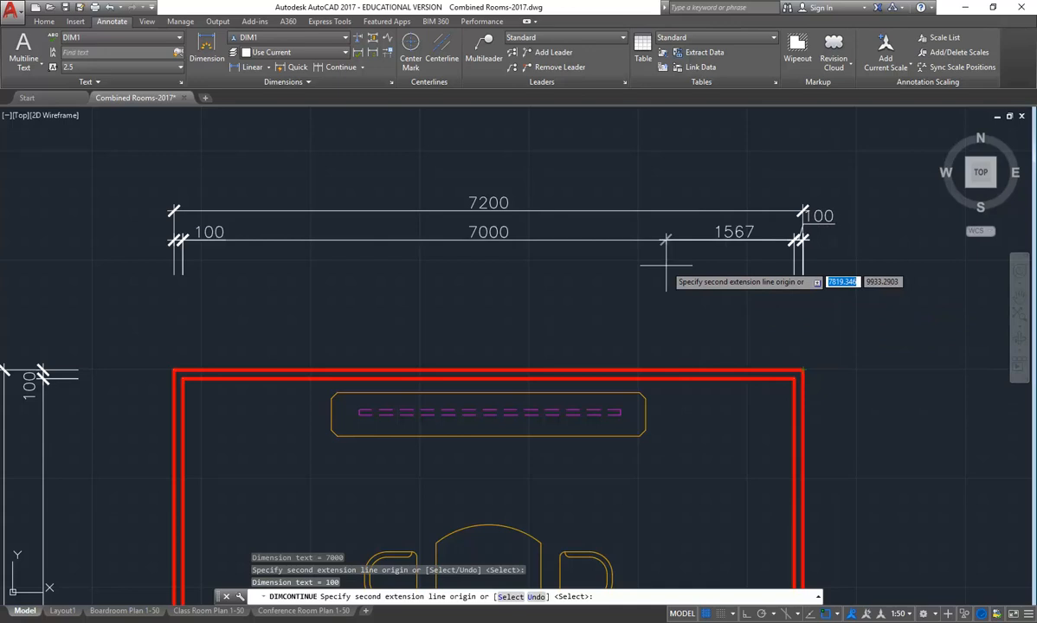
key("Return")
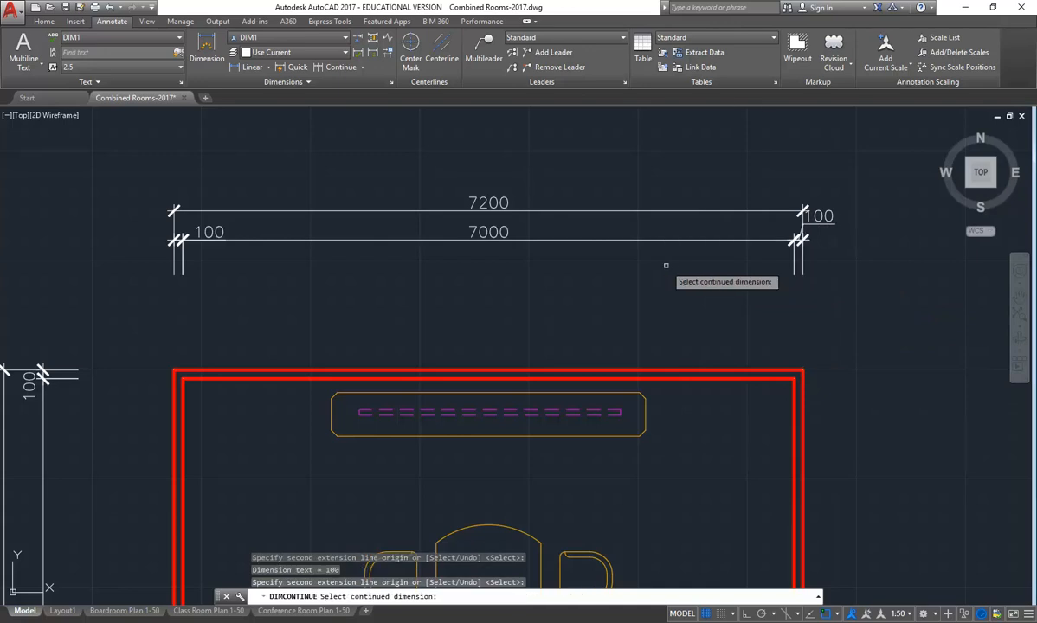
key("Return")
Move the right wall's thickness text inside the plan width, between the overall and inner dimension lines beside the ticks
middle_click_drag(845, 204, 683, 242)
scroll(643, 253, "up", 3)
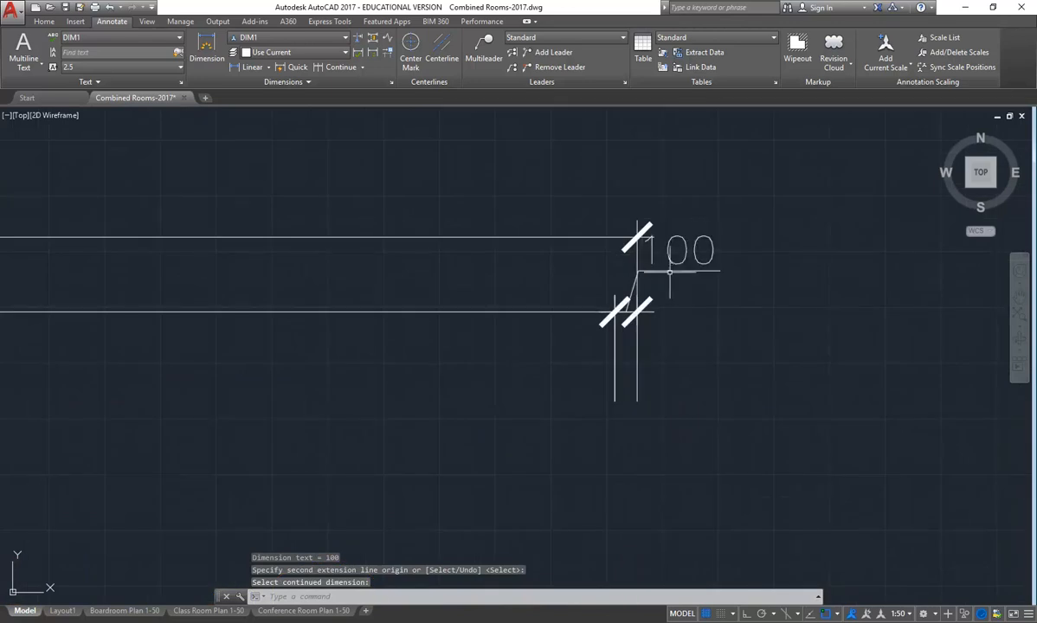
left_click(645, 370)
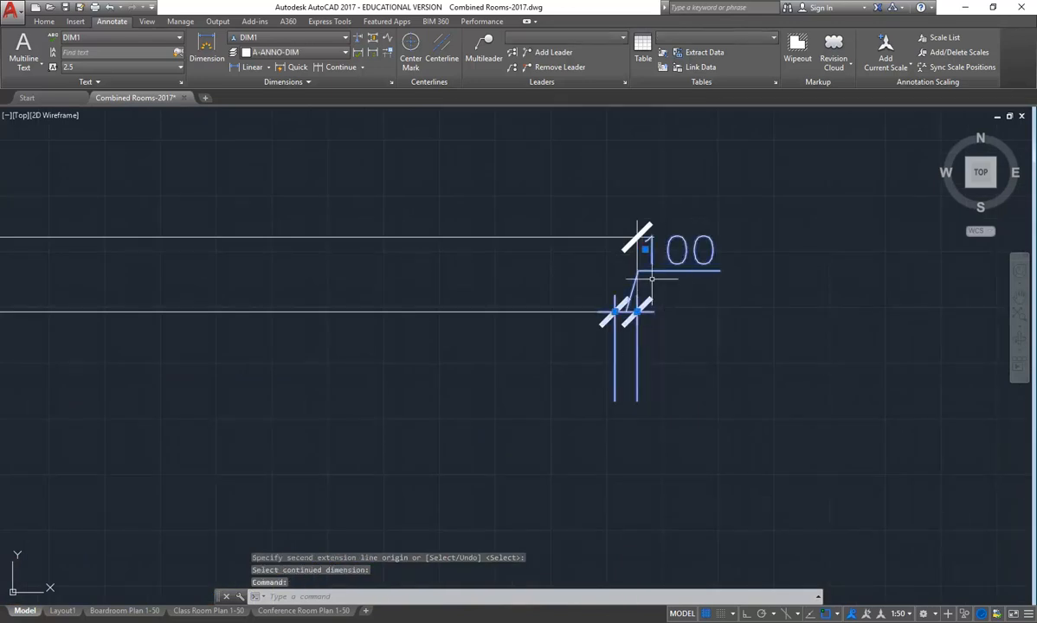
left_click(644, 249)
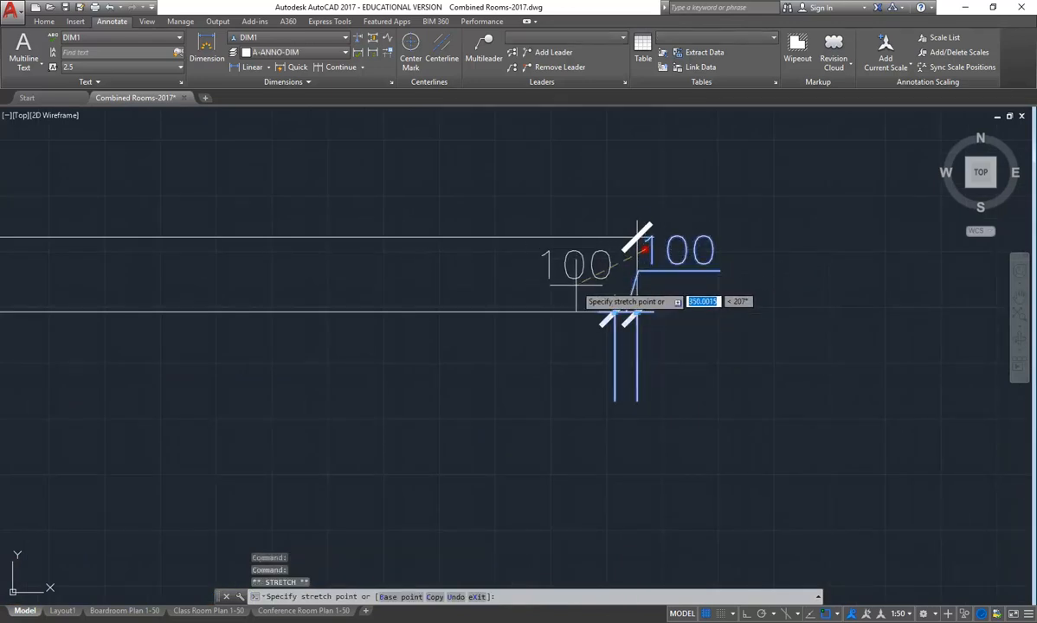
key("Down")
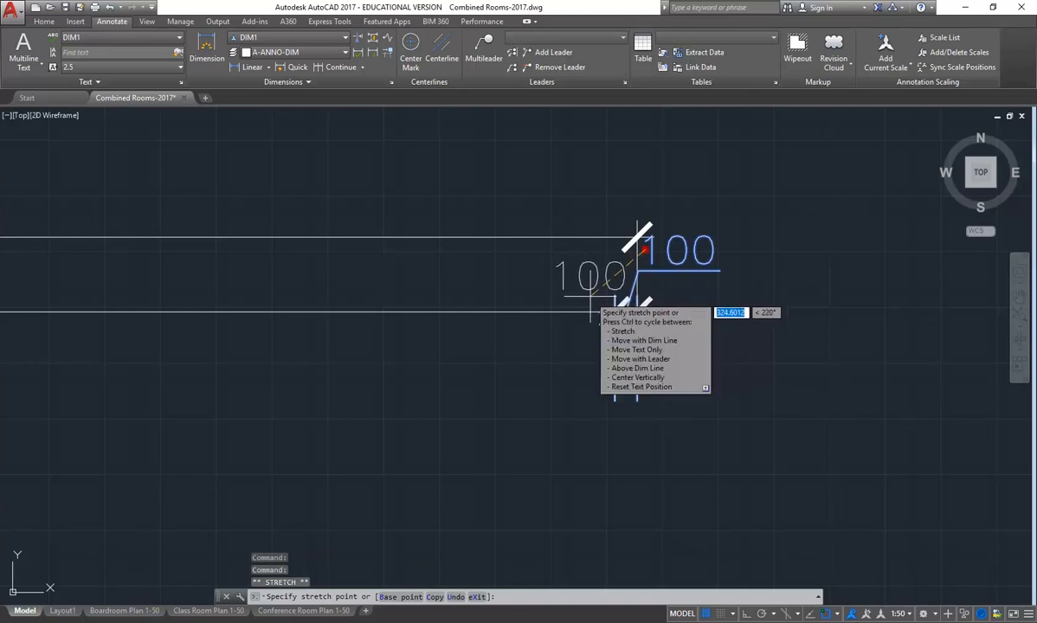
left_click(591, 295)
key("Escape")
Switch to Adobe Acrobat Reader and examine the board room plan's dimensions in the reference PDF
scroll(536, 271, "down", 5)
scroll(439, 343, "up", 2)
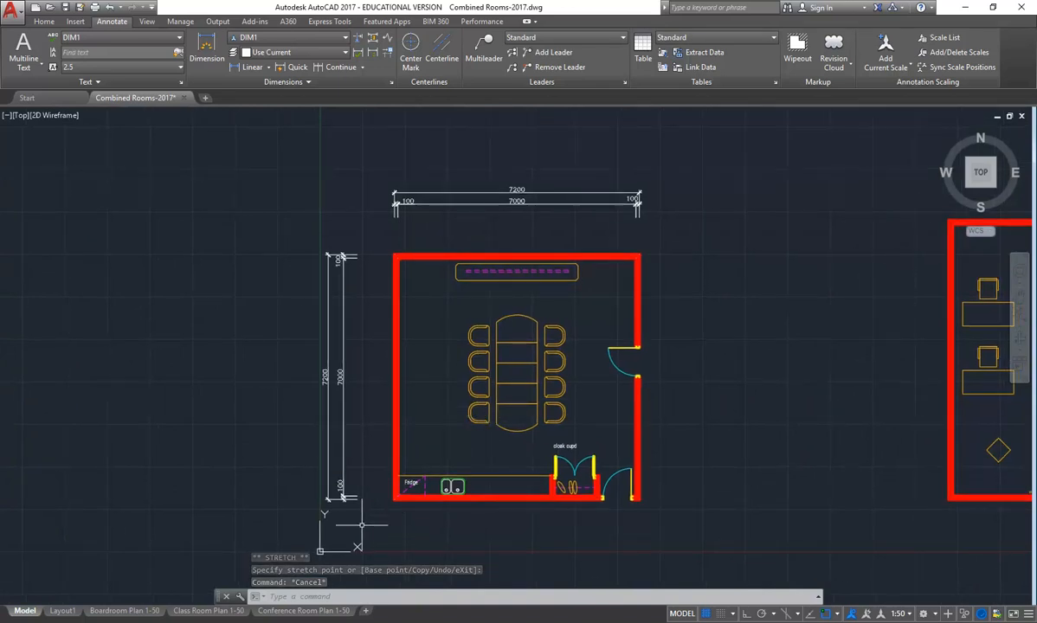
key("alt+Tab")
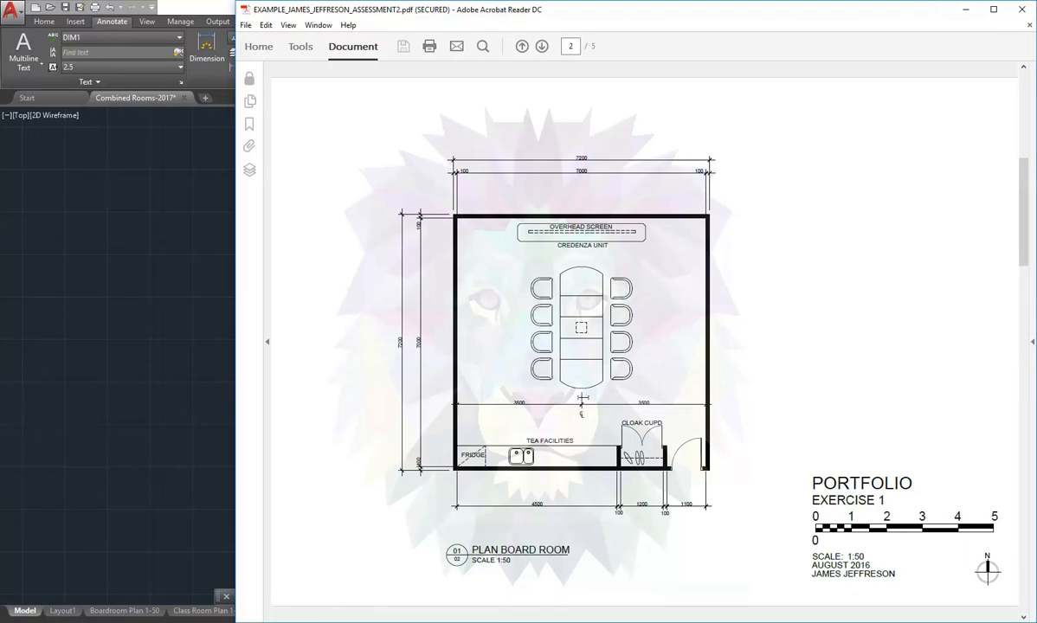
left_click(967, 9)
Add a linear dimension from the left wall's inner face to the table's centre, placing its line between the table and the counter
scroll(449, 438, "up", 4)
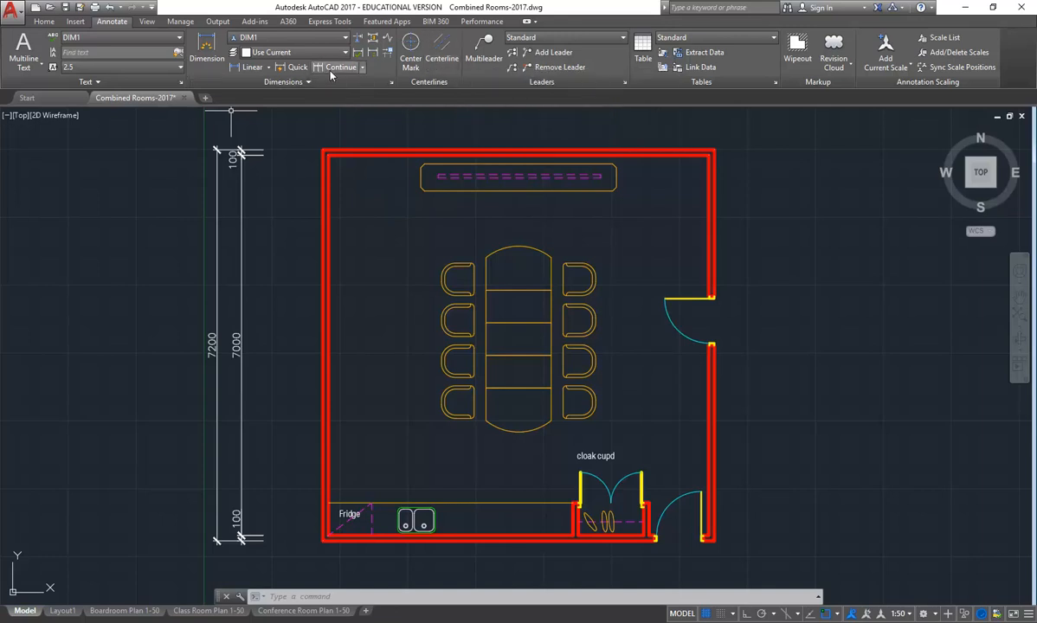
left_click(245, 68)
left_click(330, 502)
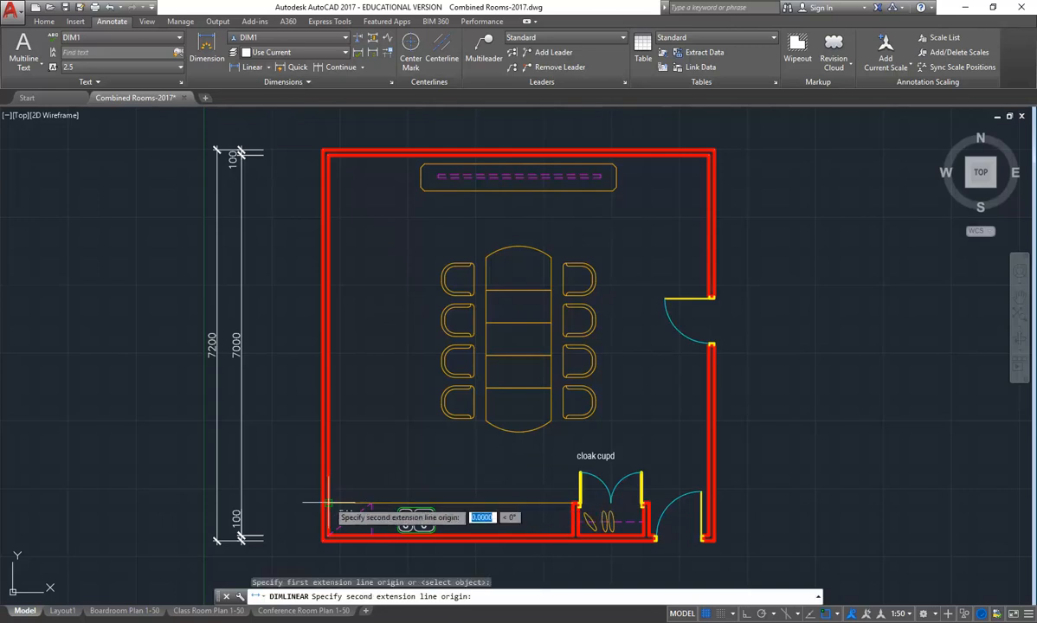
left_click(519, 379)
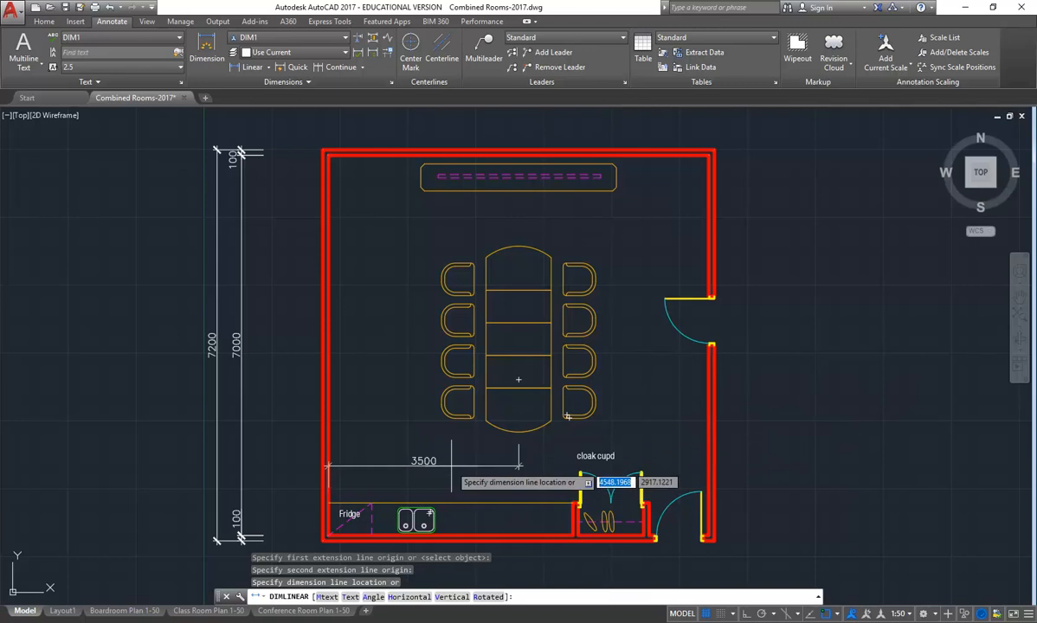
middle_click_drag(518, 473, 526, 341)
left_click(526, 347)
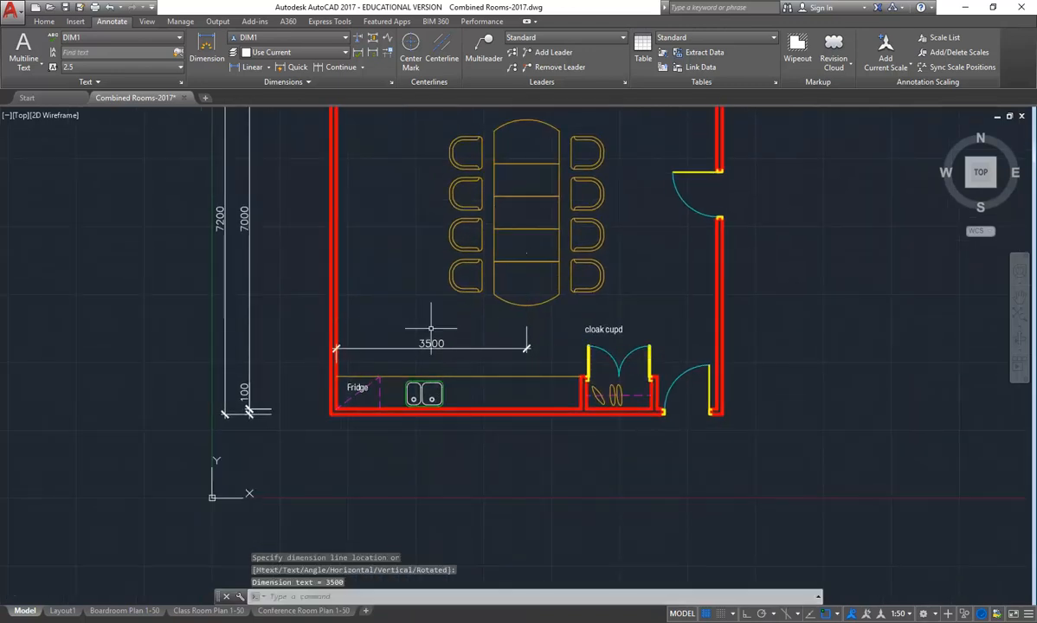
Continue the table-centre dimension to the right wall's inner face
left_click(342, 66)
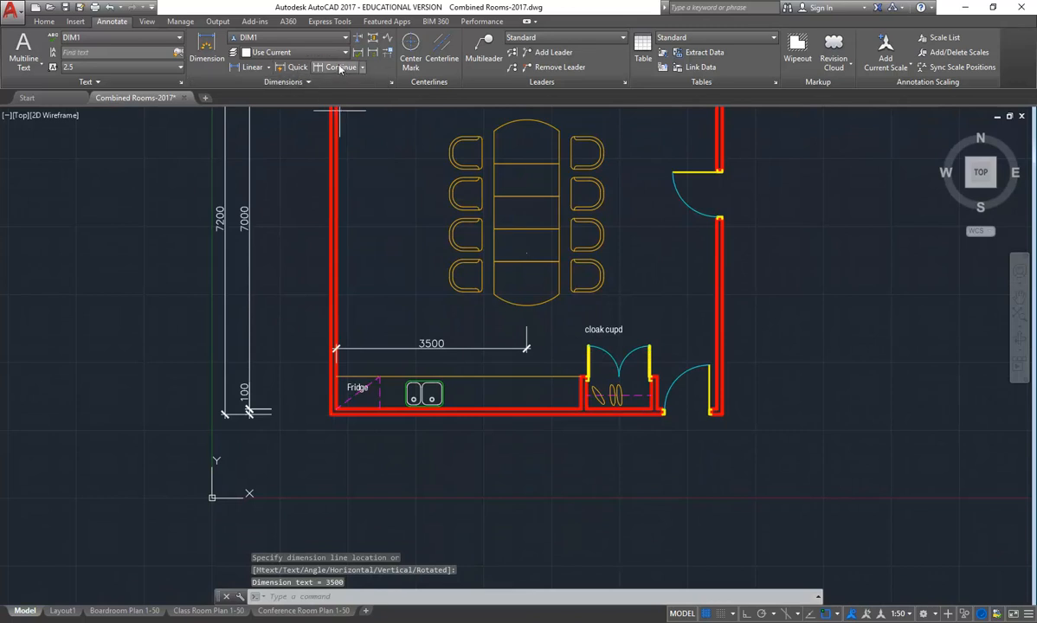
left_click(714, 331)
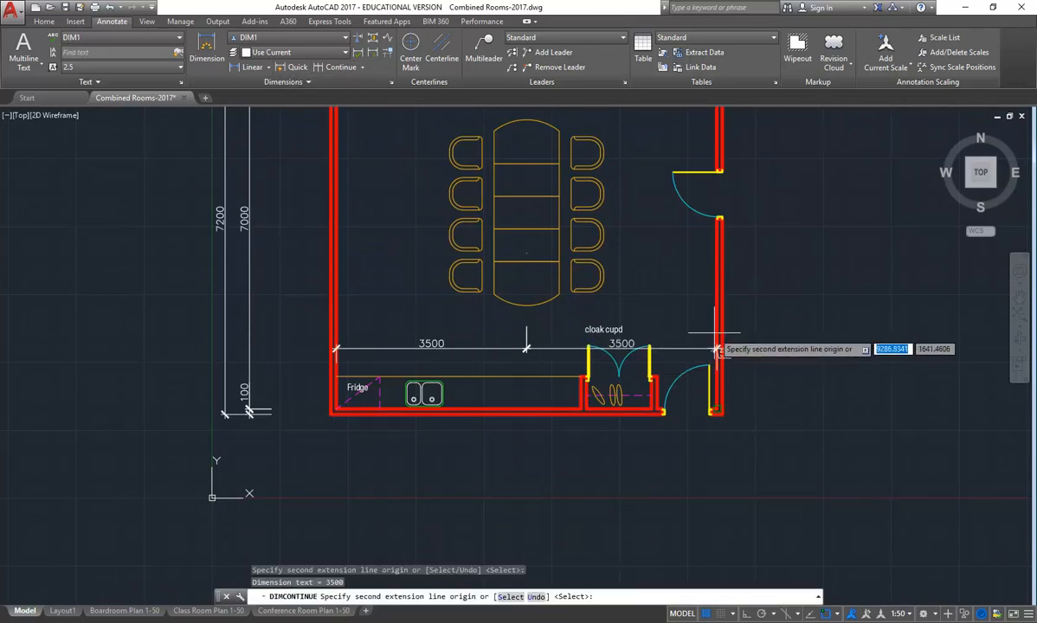
right_click(665, 259)
left_click(697, 271)
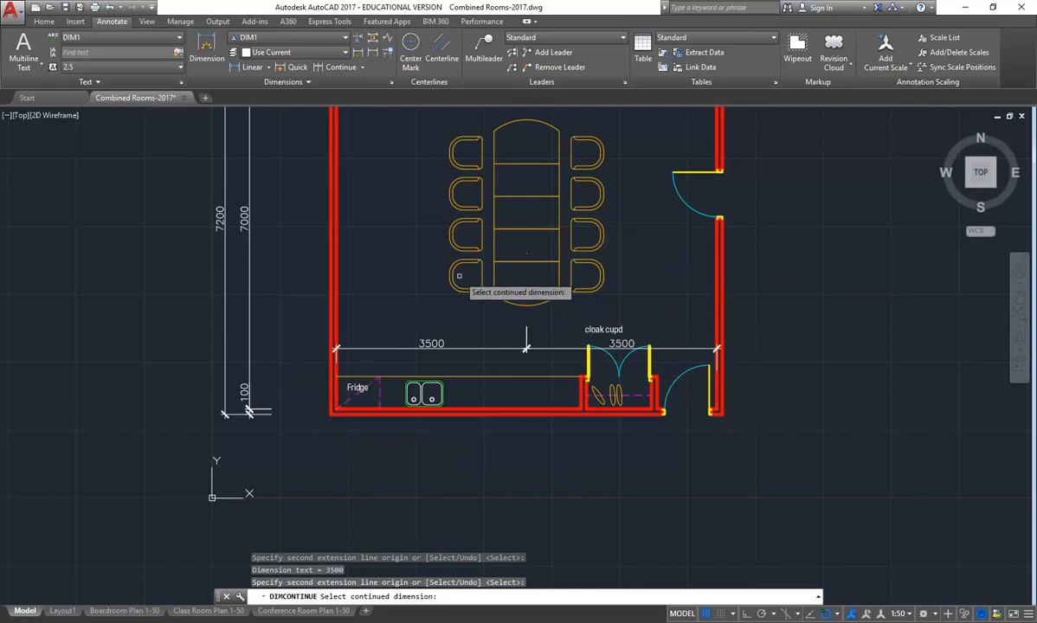
key("Return")
Select the table, chairs and both table-centre dimensions and move them straight up a short distance with Ortho on
middle_click_drag(424, 310, 433, 327)
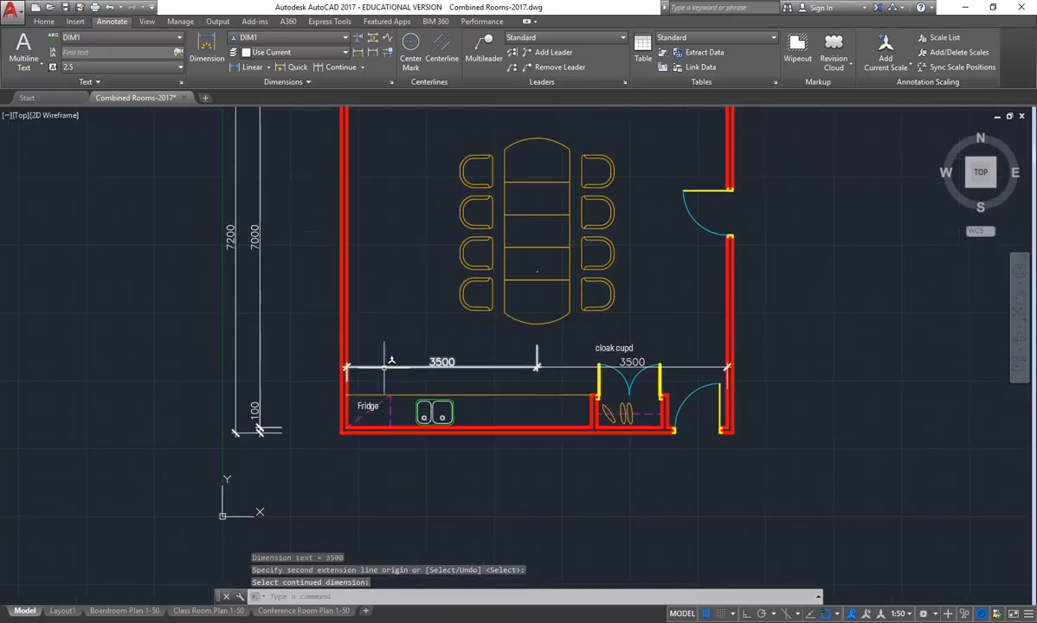
scroll(491, 312, "down", 2)
middle_click_drag(494, 288, 430, 317)
scroll(416, 301, "up", 2)
left_click(382, 185)
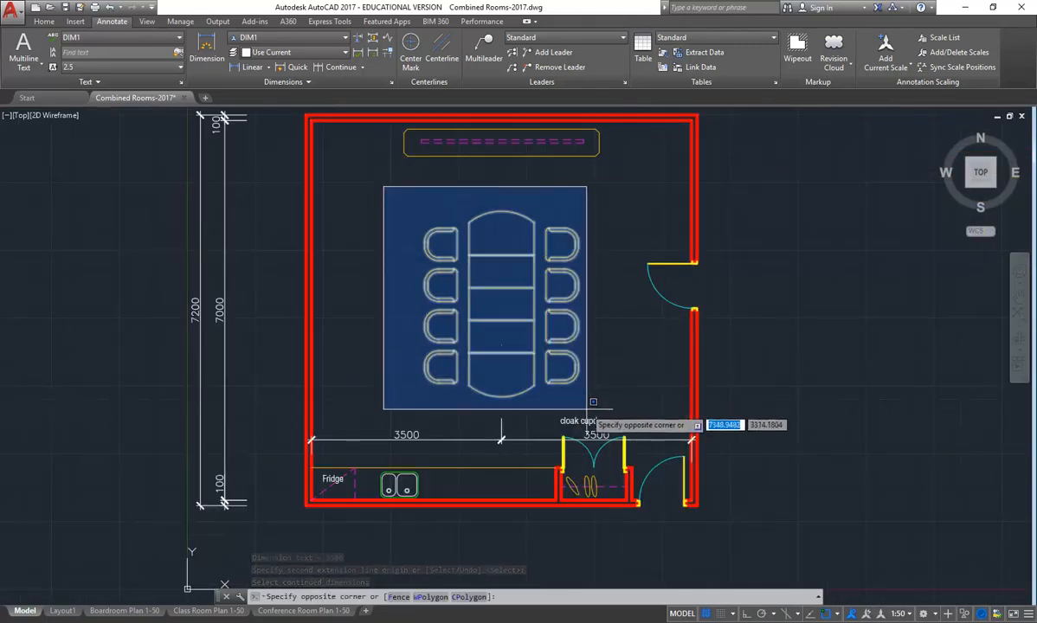
left_click(597, 415)
left_click(522, 421)
left_click(464, 437)
left_click(43, 22)
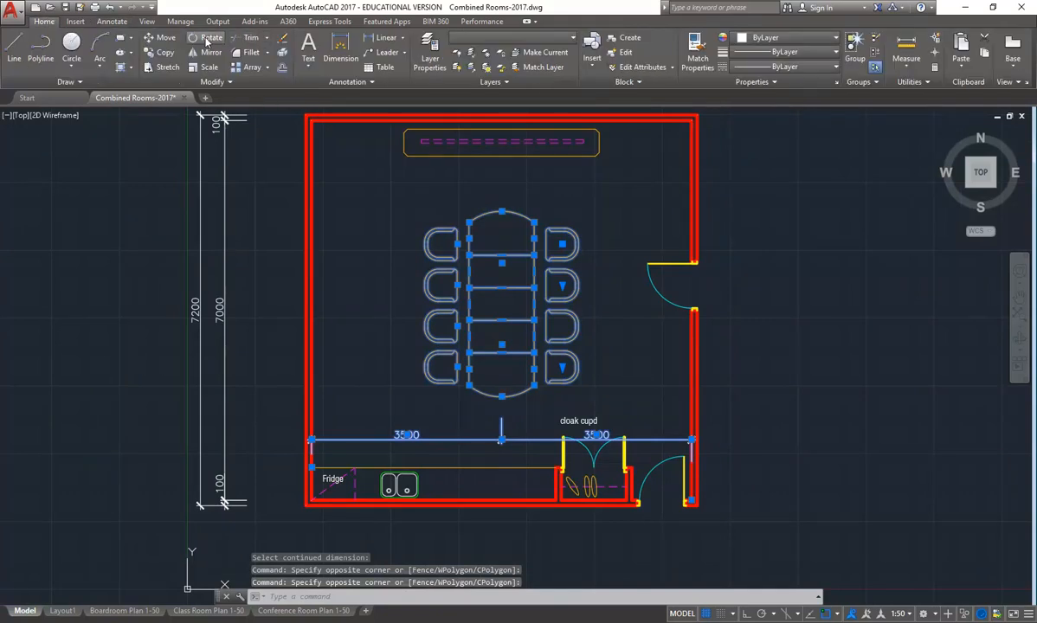
left_click(161, 37)
left_click(355, 355)
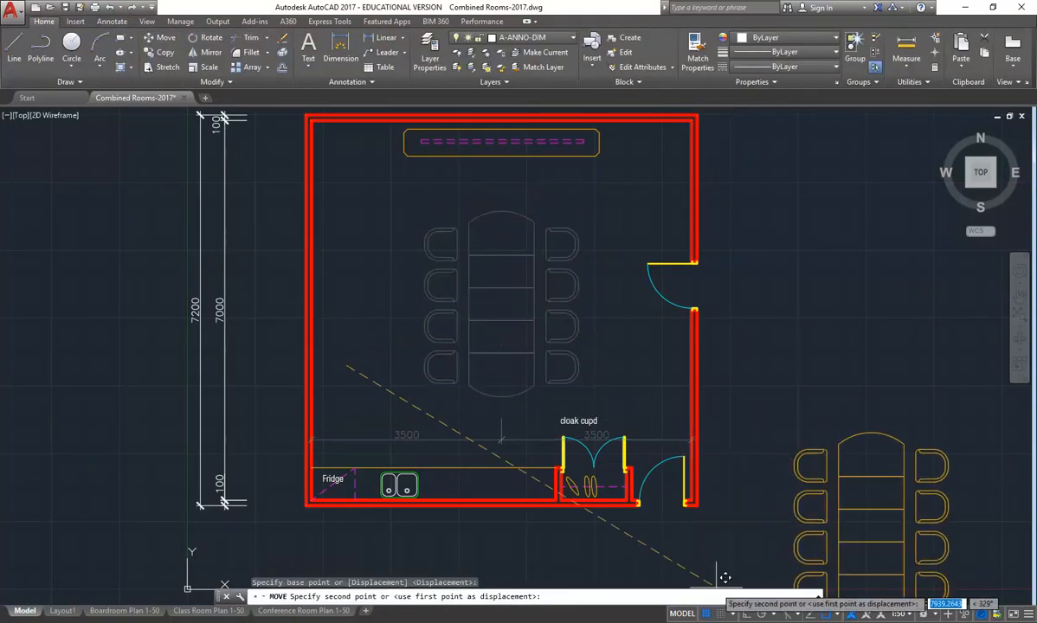
key("F8")
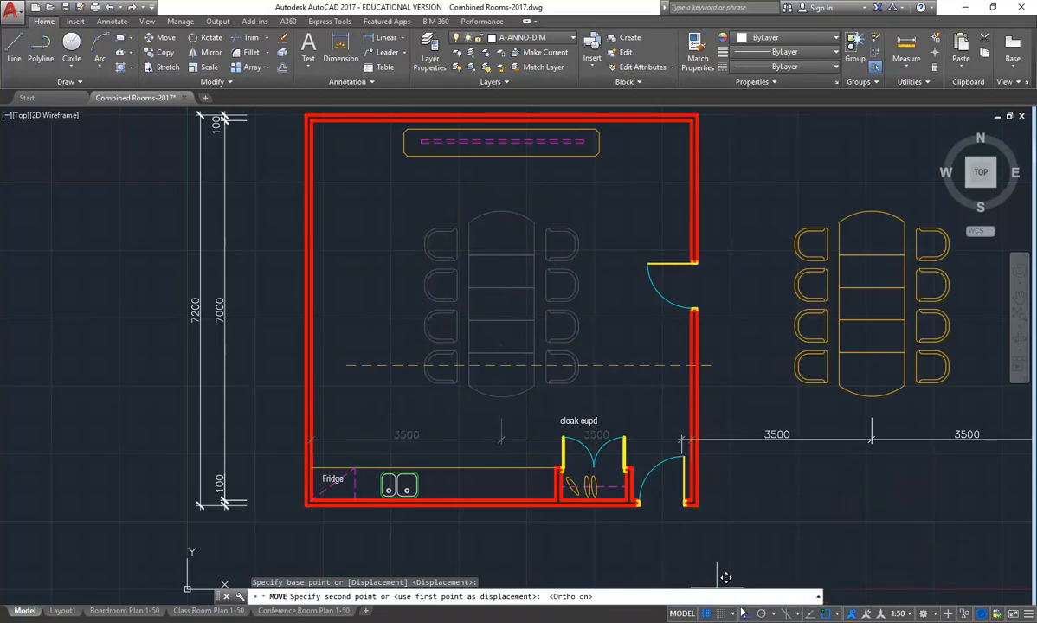
left_click(349, 339)
middle_click_drag(379, 385, 369, 362)
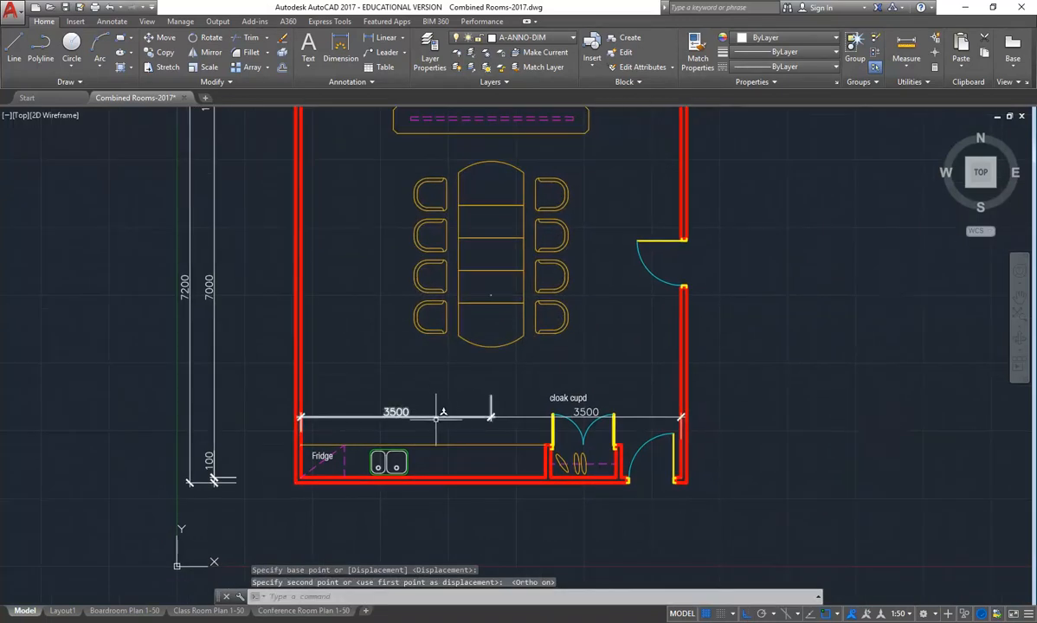
left_click(495, 412)
left_click(477, 425)
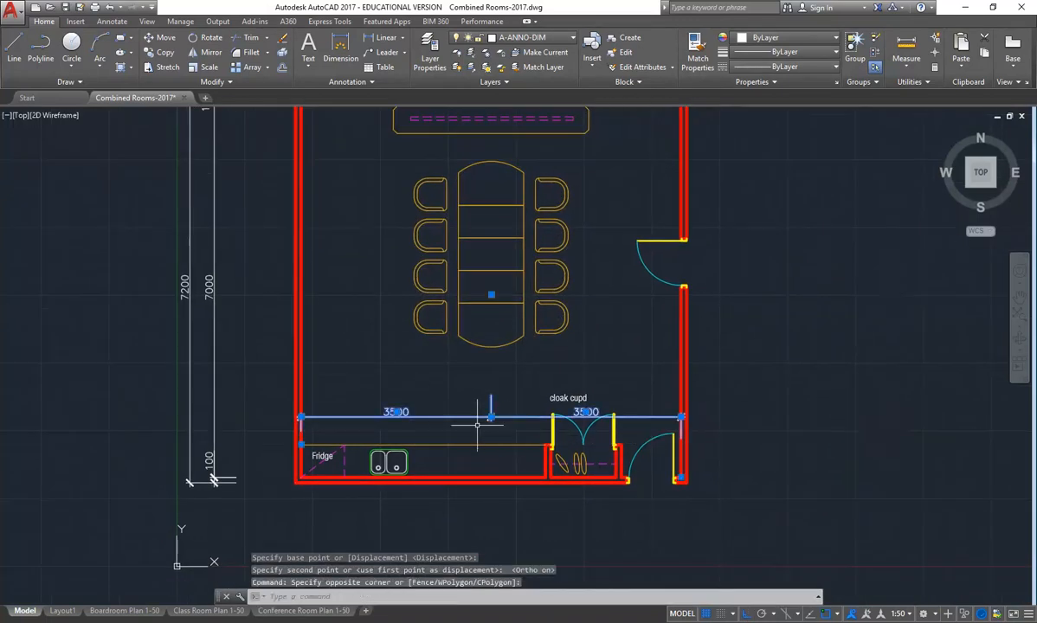
left_click(161, 38)
key("Escape")
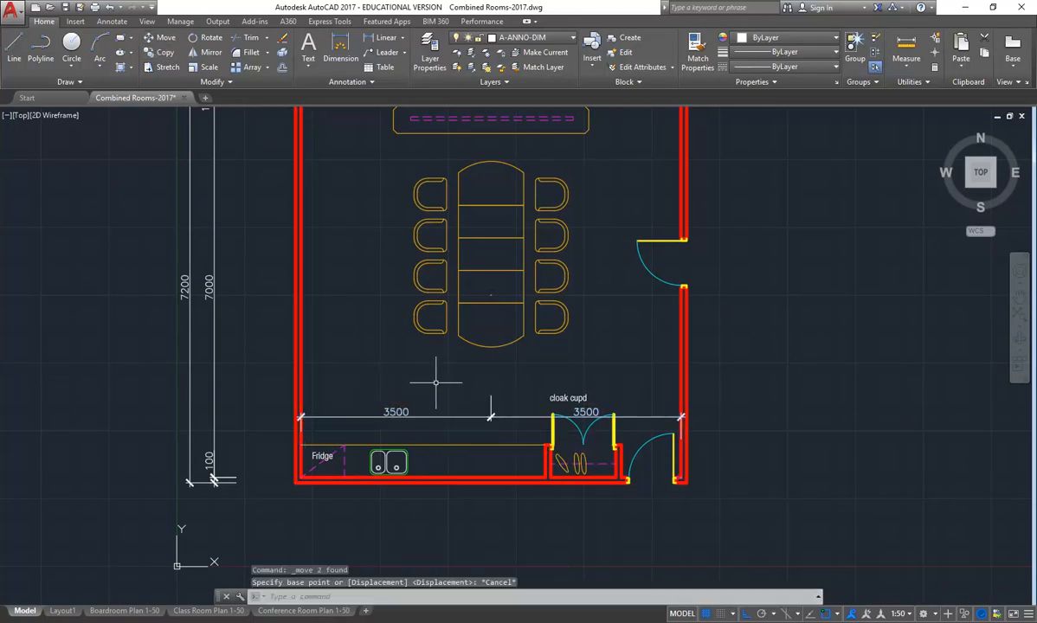
Move both table-centre dimensions straight up so their line sits between the table and the cloak cupd label
scroll(450, 413, "up", 2)
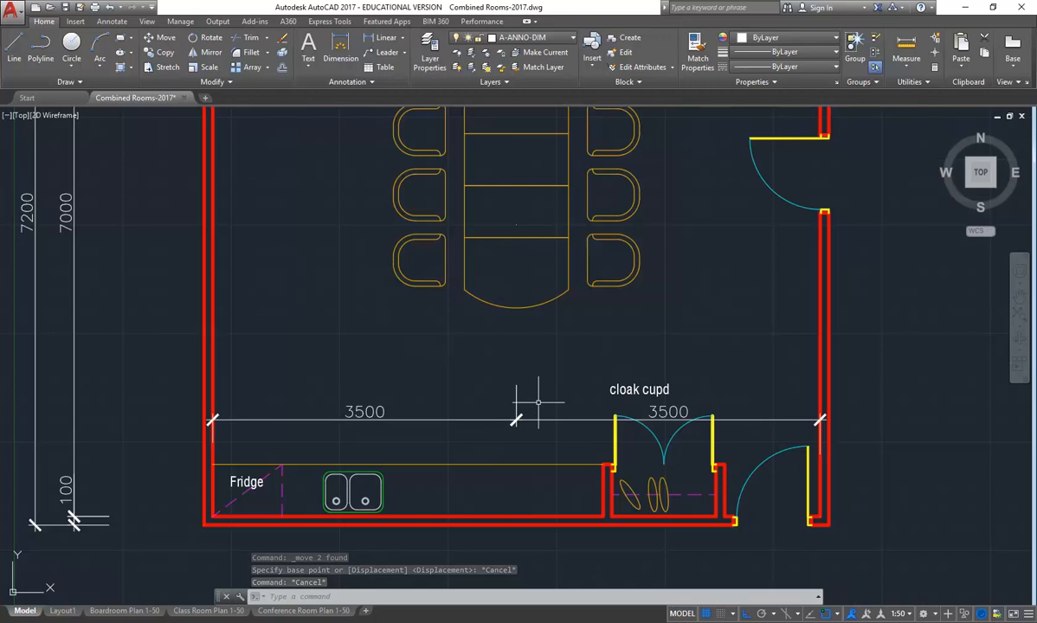
left_click(538, 402)
left_click(495, 447)
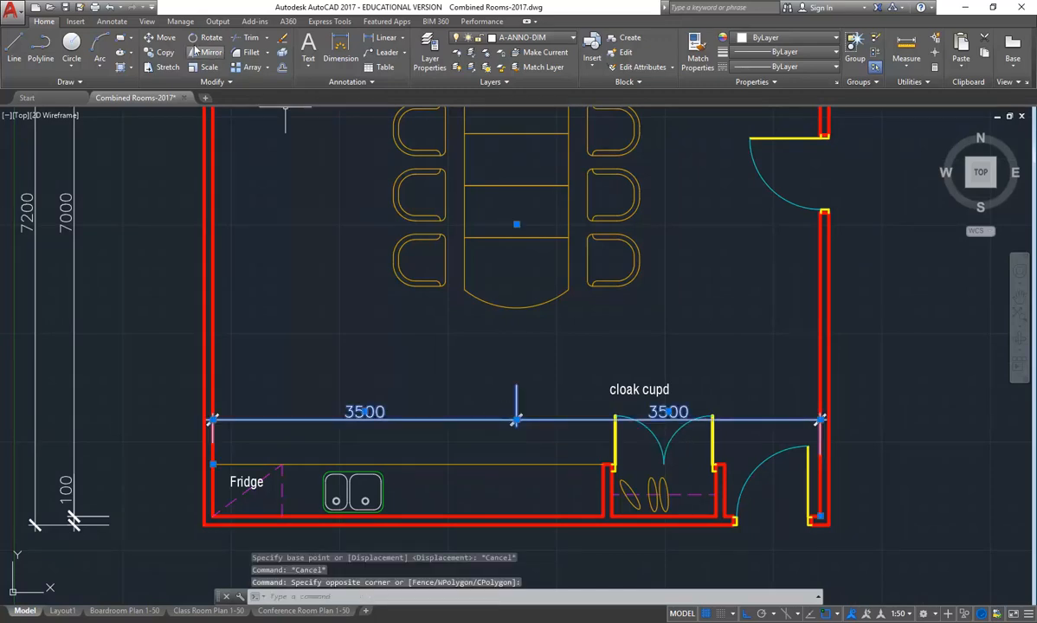
left_click(160, 38)
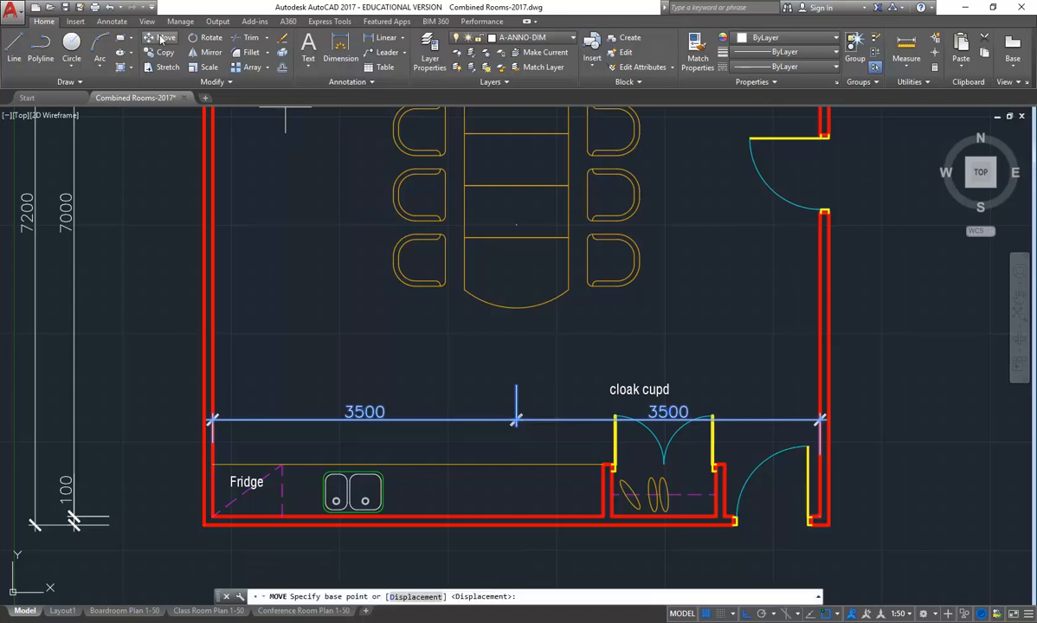
left_click(307, 359)
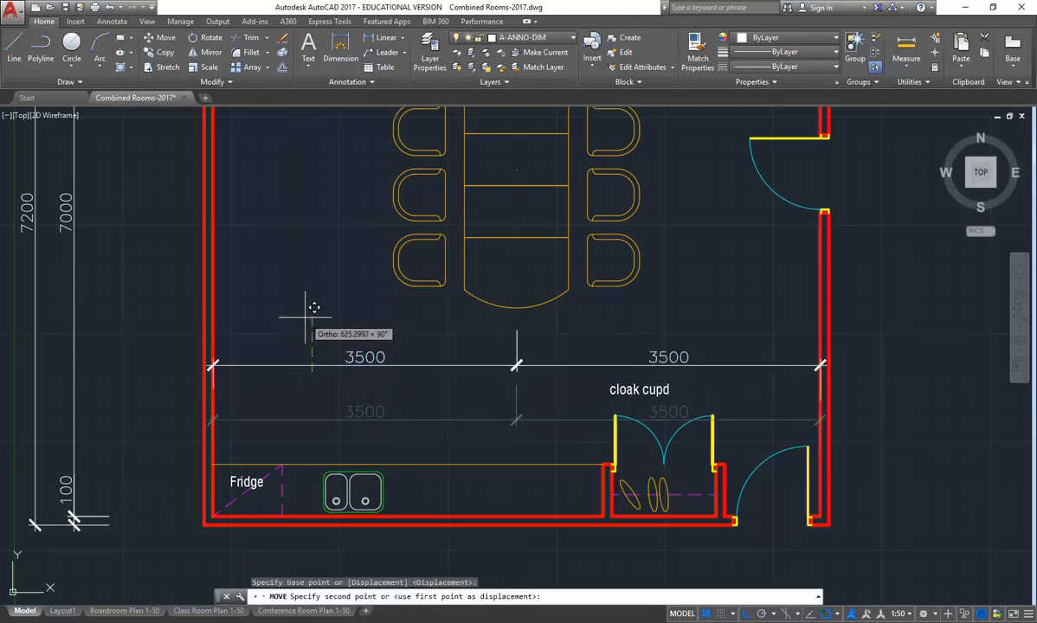
left_click(308, 323)
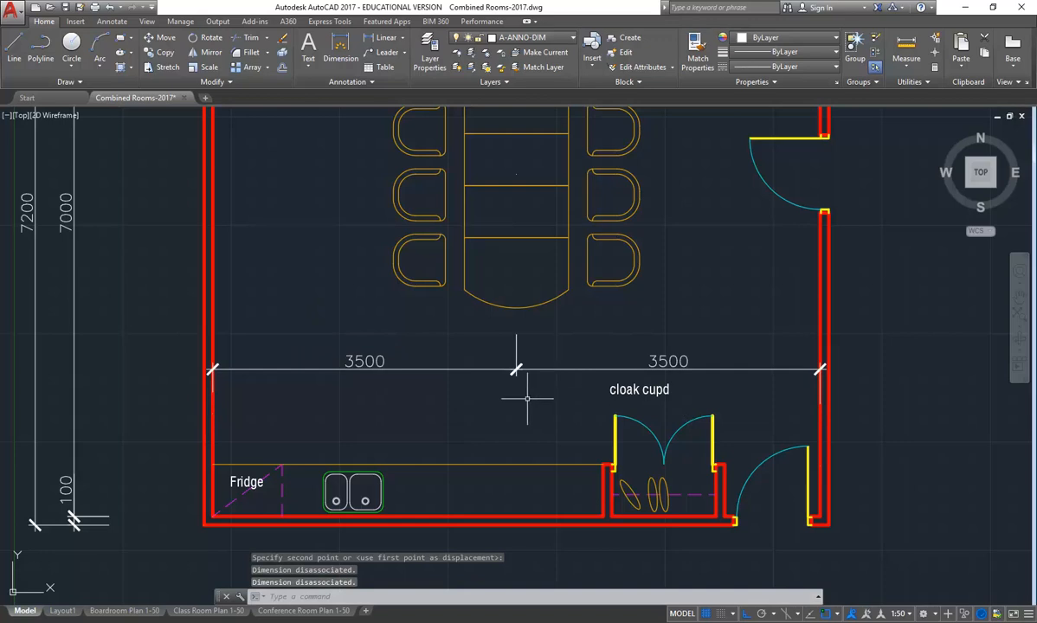
Place single-line text "C" just below the centre tick in text style DIM1, with height 2.5 and rotation 0
scroll(527, 398, "up", 4)
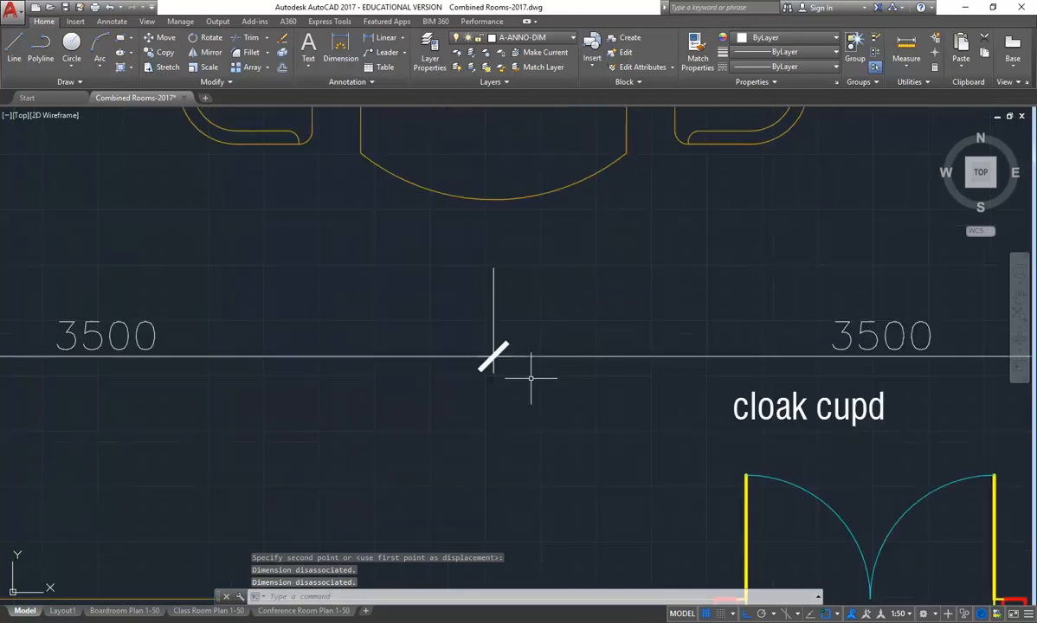
middle_click_drag(322, 294, 293, 290)
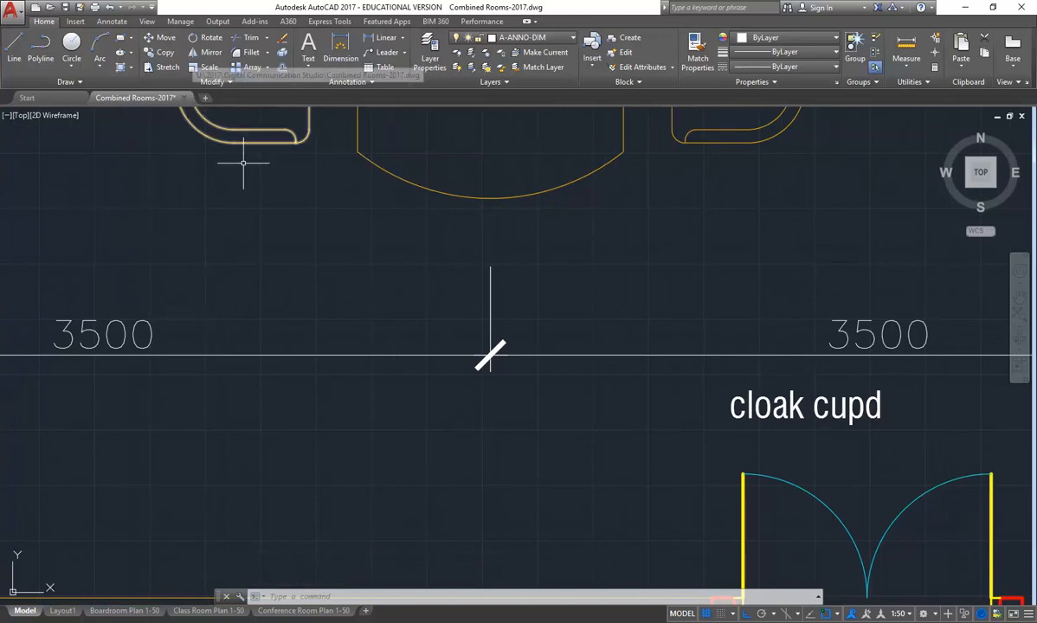
left_click(309, 66)
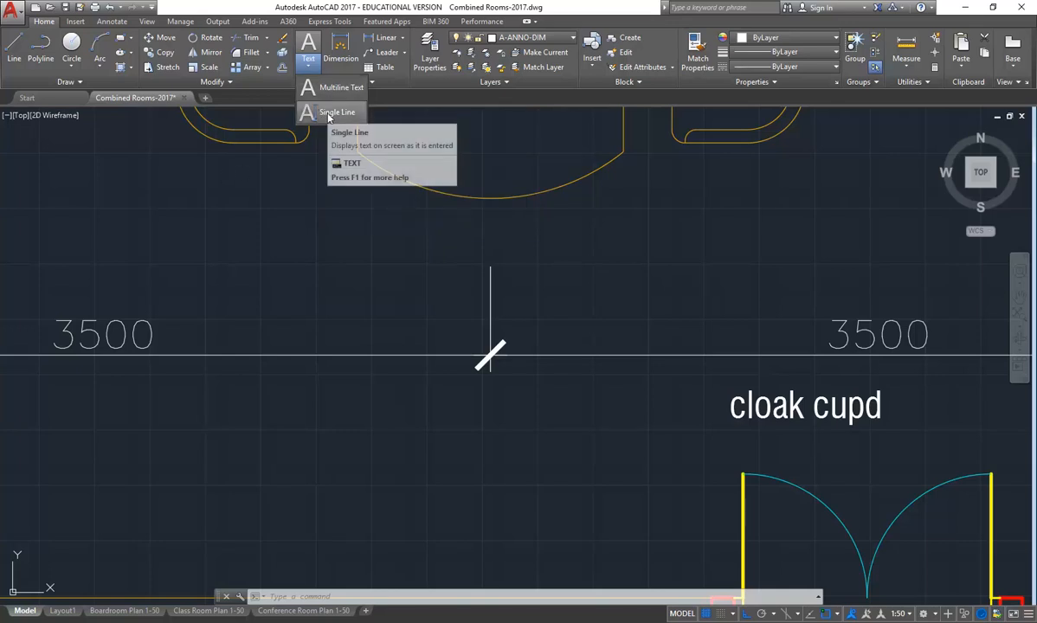
left_click(331, 113)
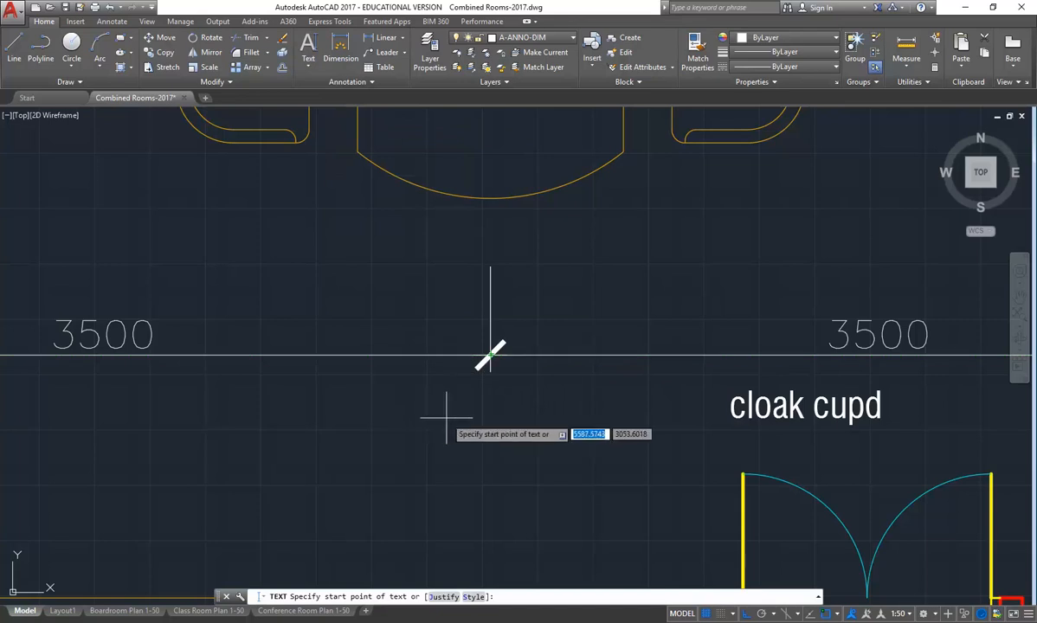
scroll(439, 414, "up", 2)
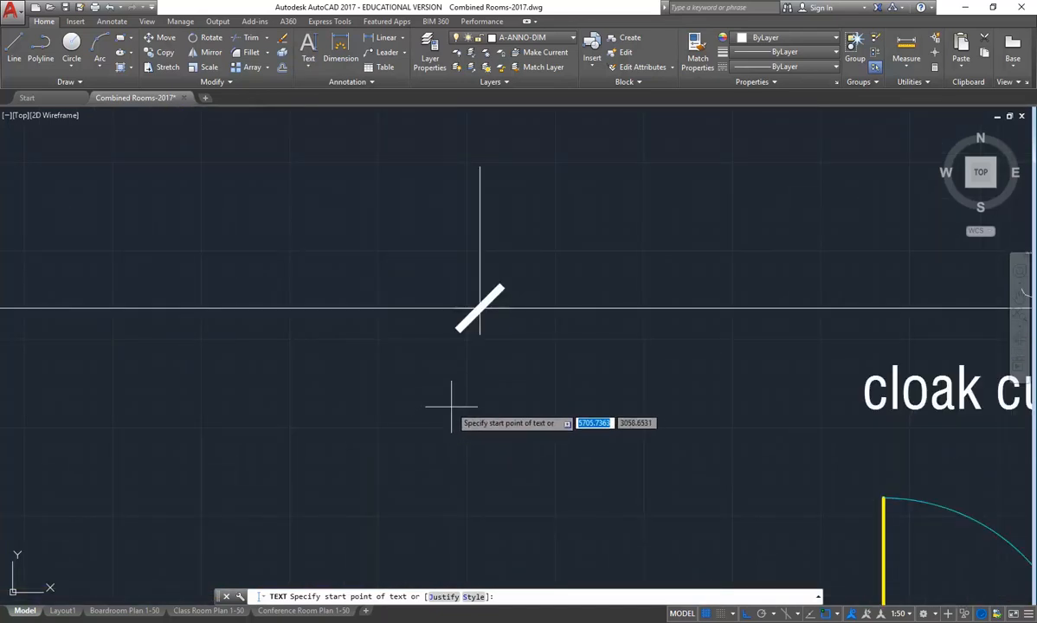
left_click(451, 406)
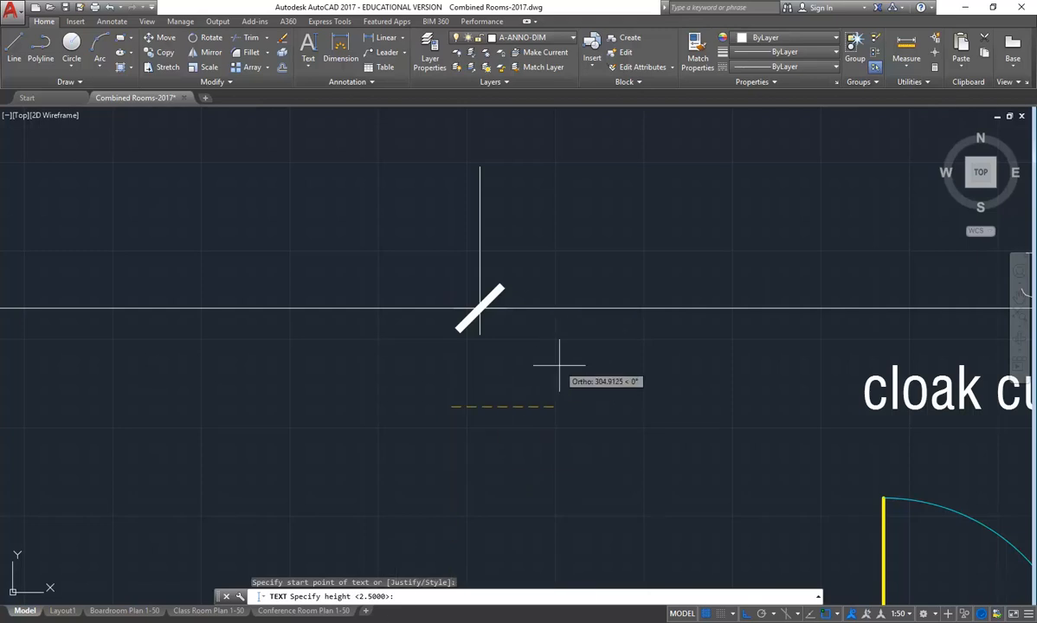
key("Return")
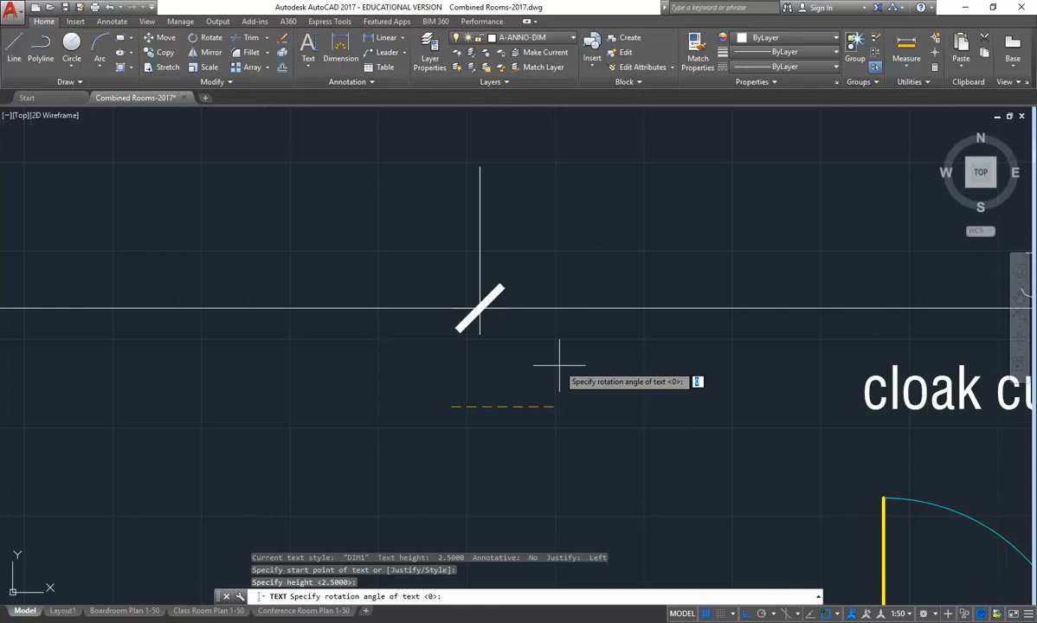
key("Return")
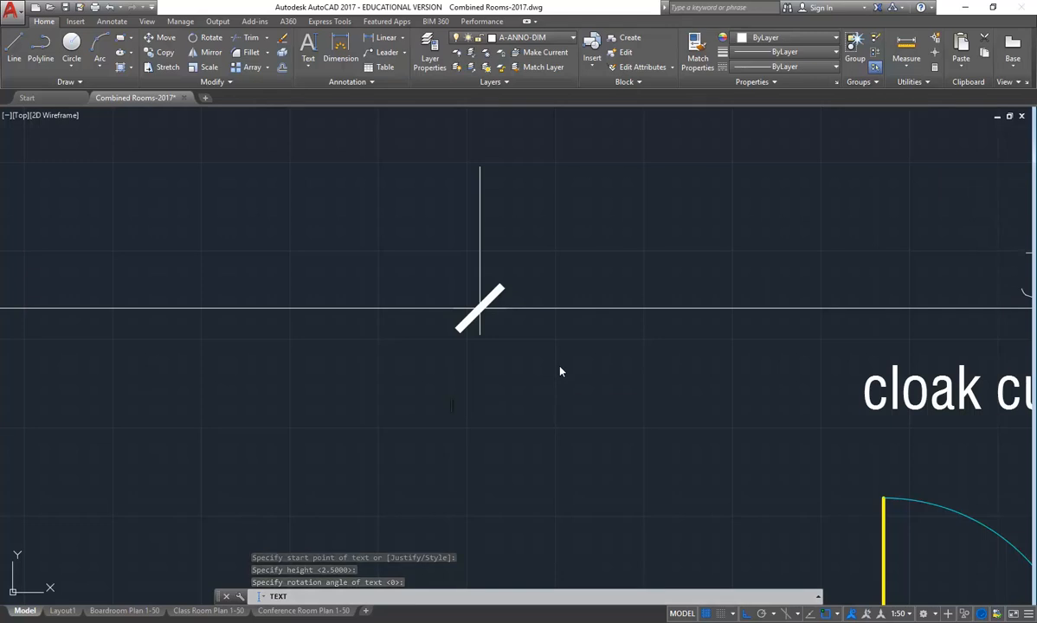
type("C")
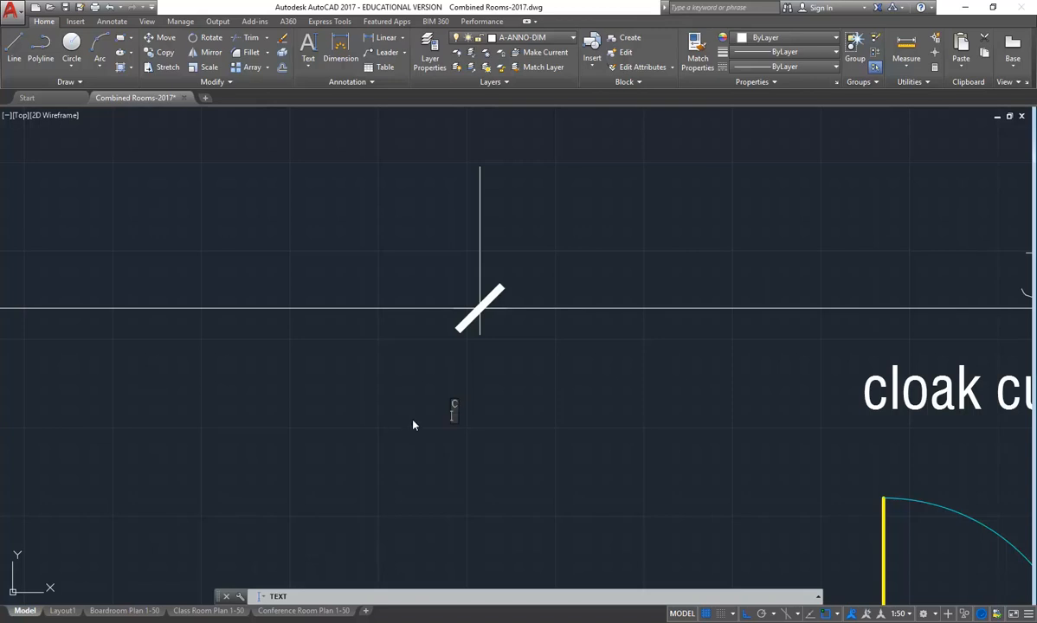
key("Return")
key("Return")
Erase the tiny C text below the centre tick
left_click(423, 386)
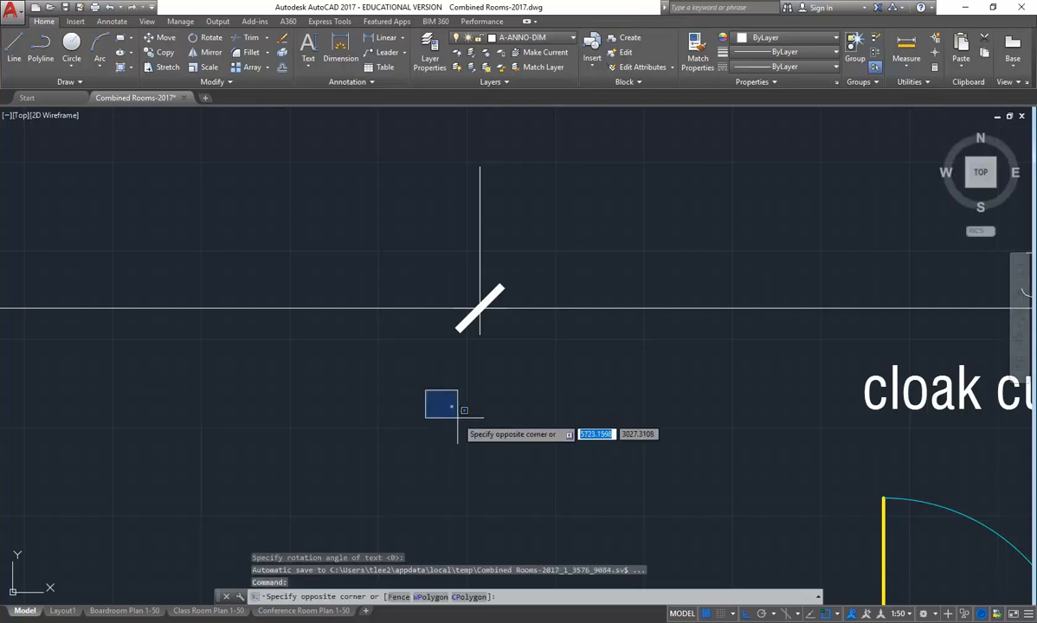
left_click(452, 415)
key("Delete")
Try the single-line "C" again below the centre tick, keeping height 2.5 and rotation 0
left_click(308, 65)
left_click(313, 108)
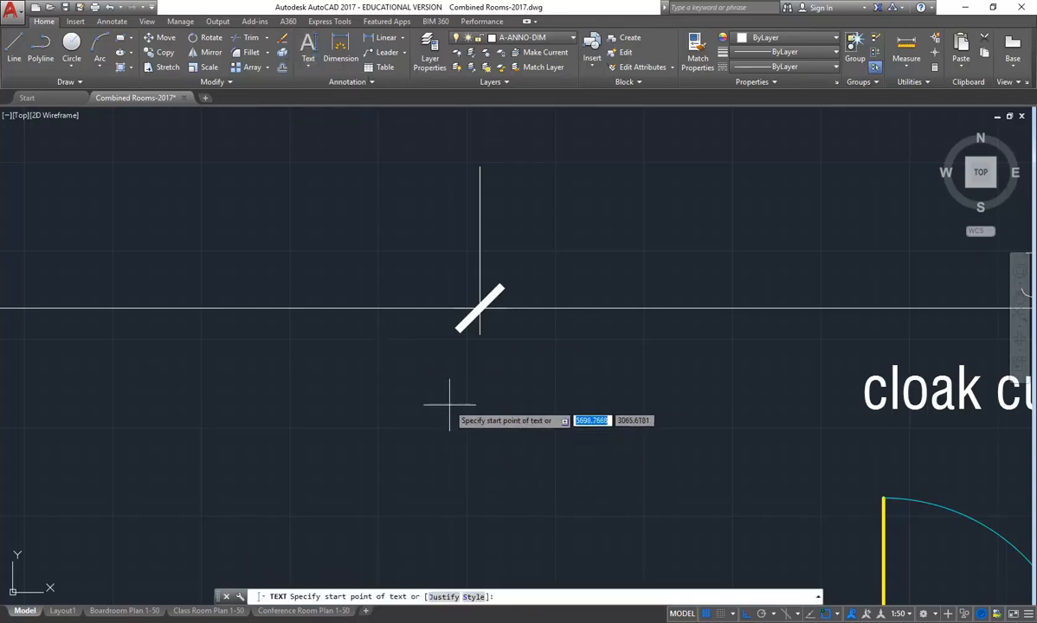
left_click(451, 405)
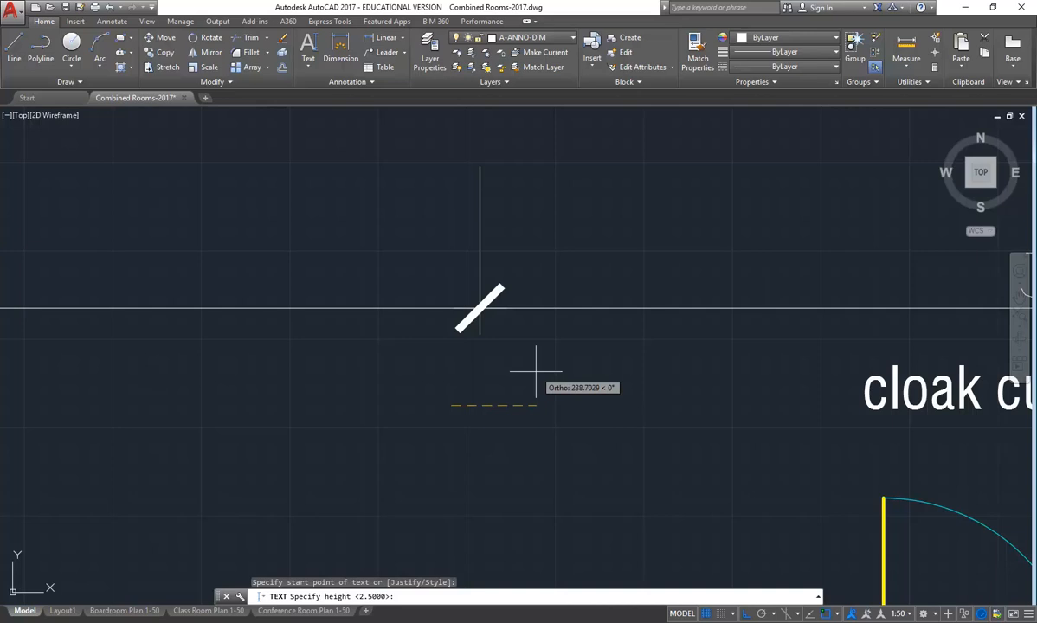
key("Return")
key("Return")
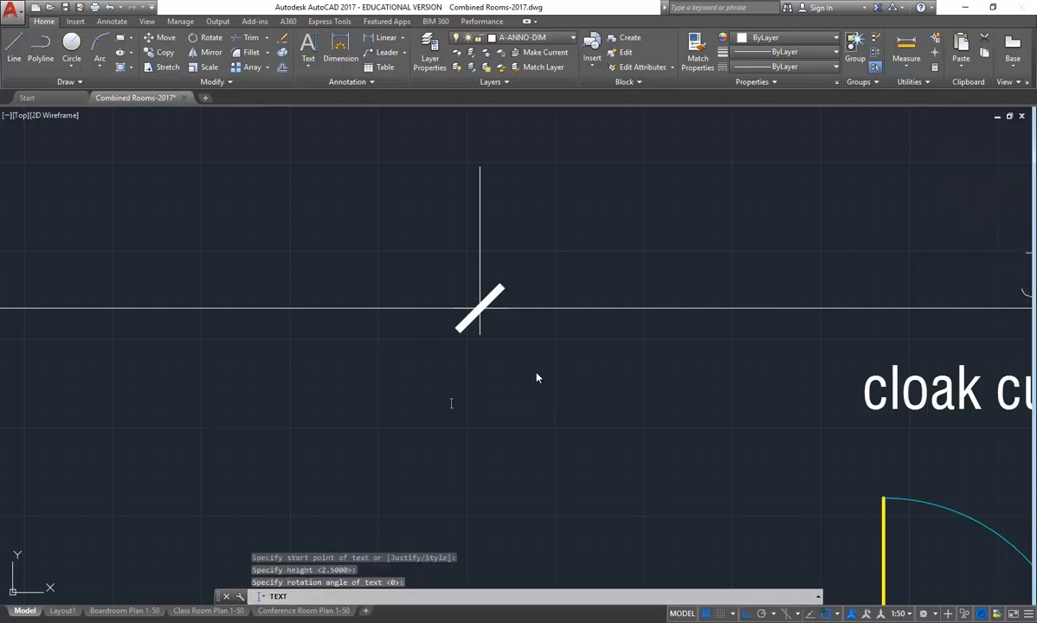
key("Escape")
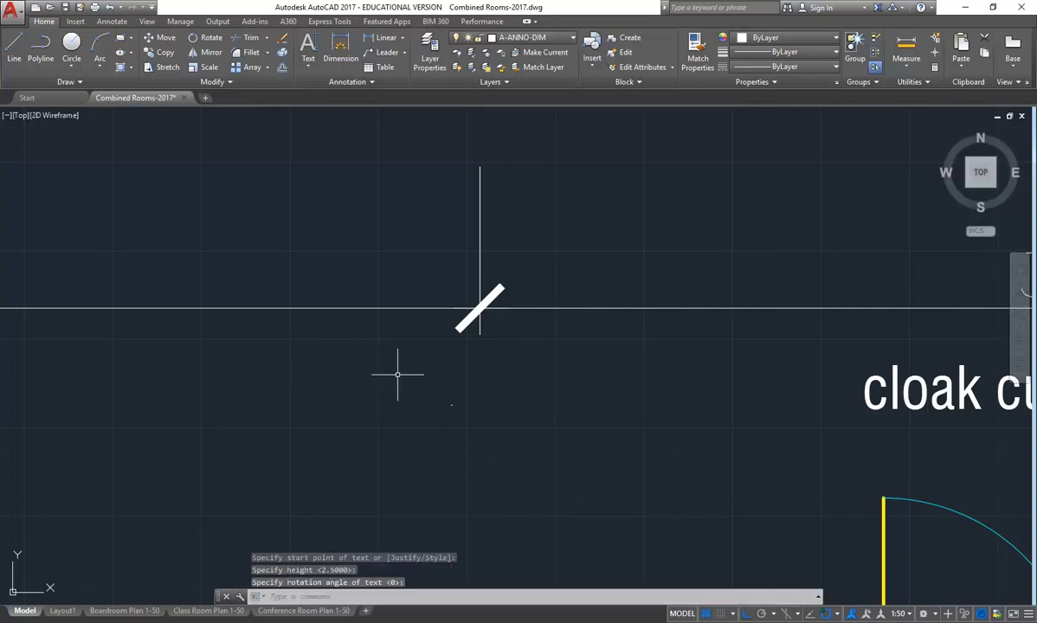
Inspect the small C text's style and height in its properties and erase the text
left_click(429, 368)
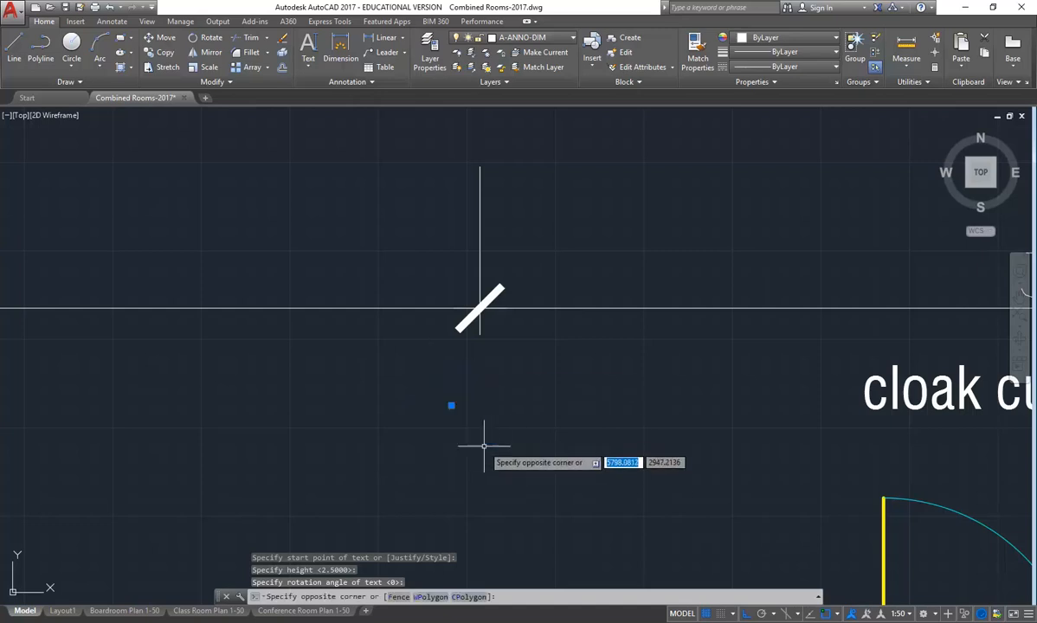
left_click(484, 446)
right_click(371, 273)
left_click(411, 530)
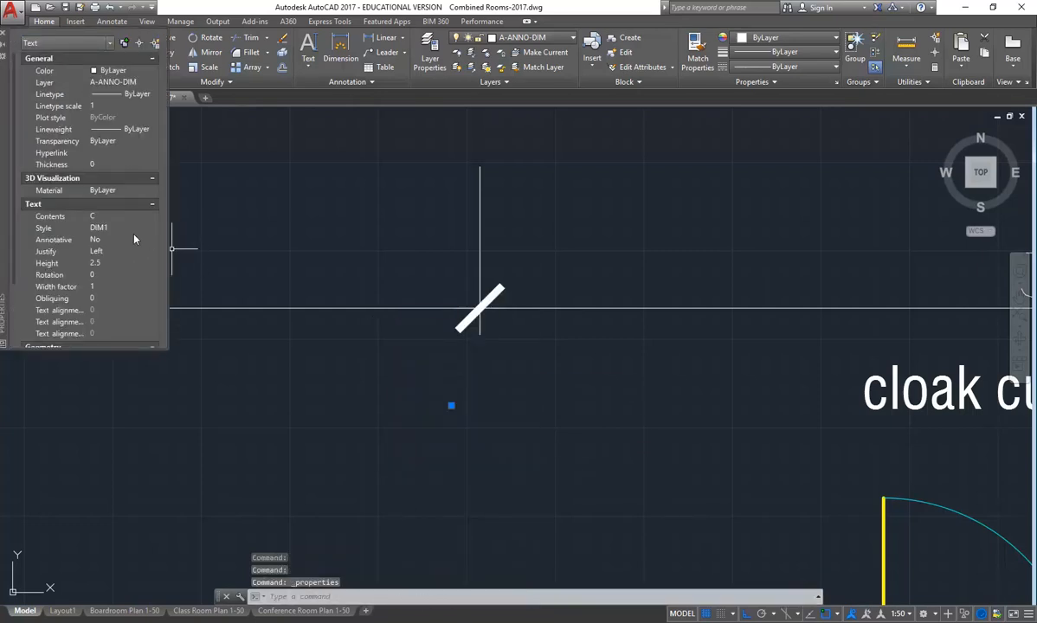
left_click(4, 37)
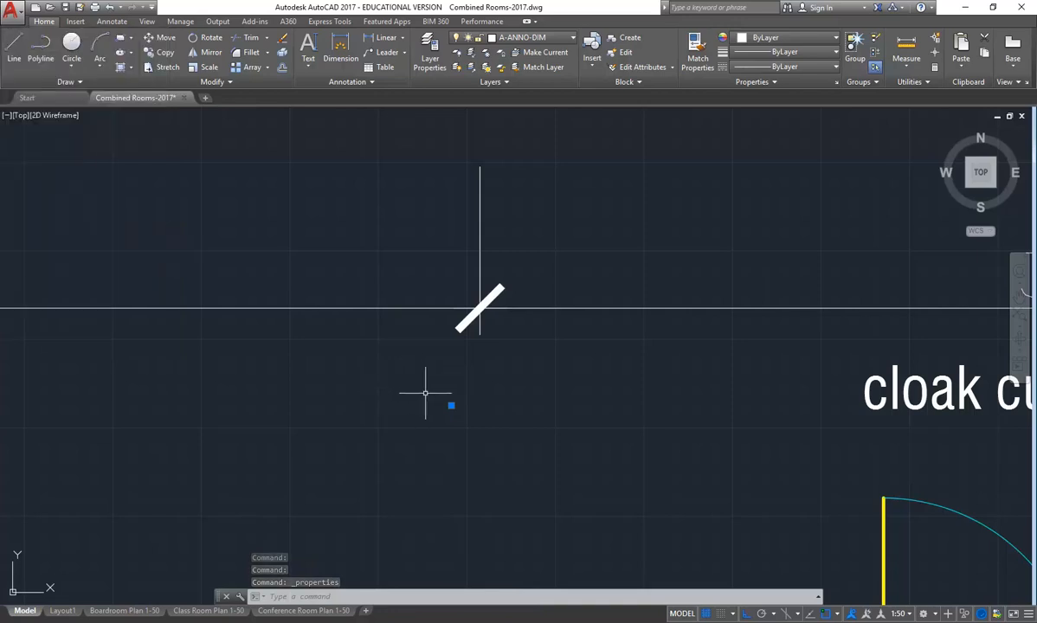
key("Delete")
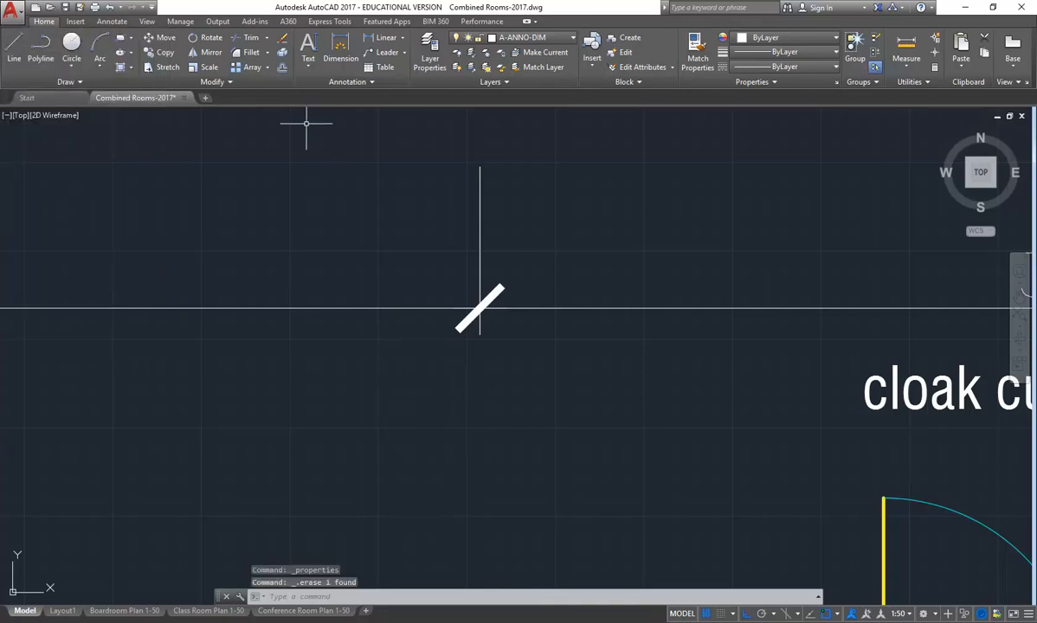
Make note the current text style and place single-line text "C" at rotation 0 just below the centre tick
left_click(324, 84)
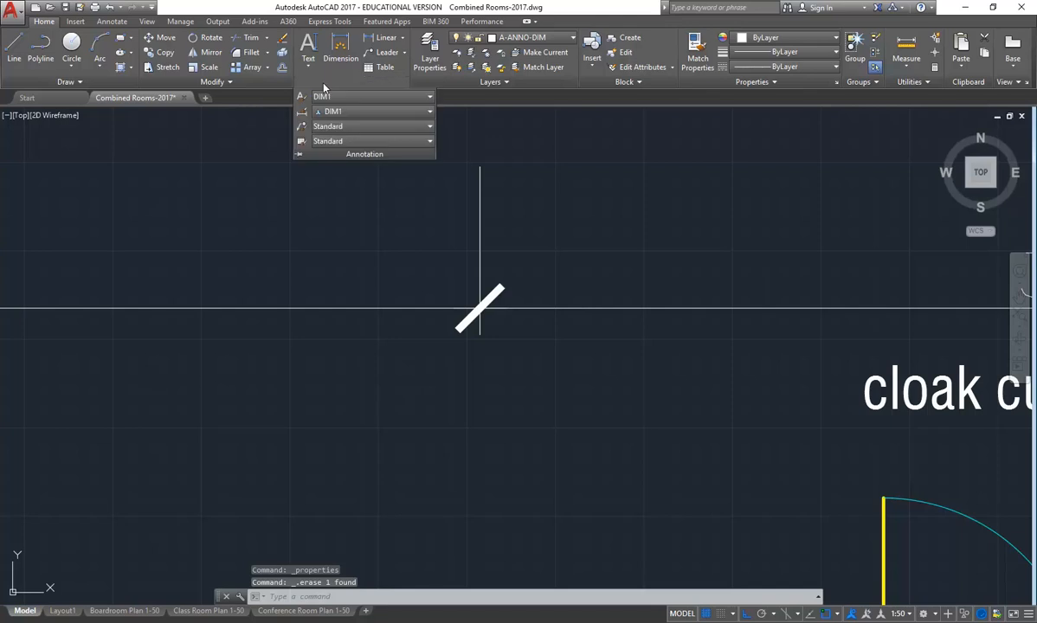
left_click(369, 97)
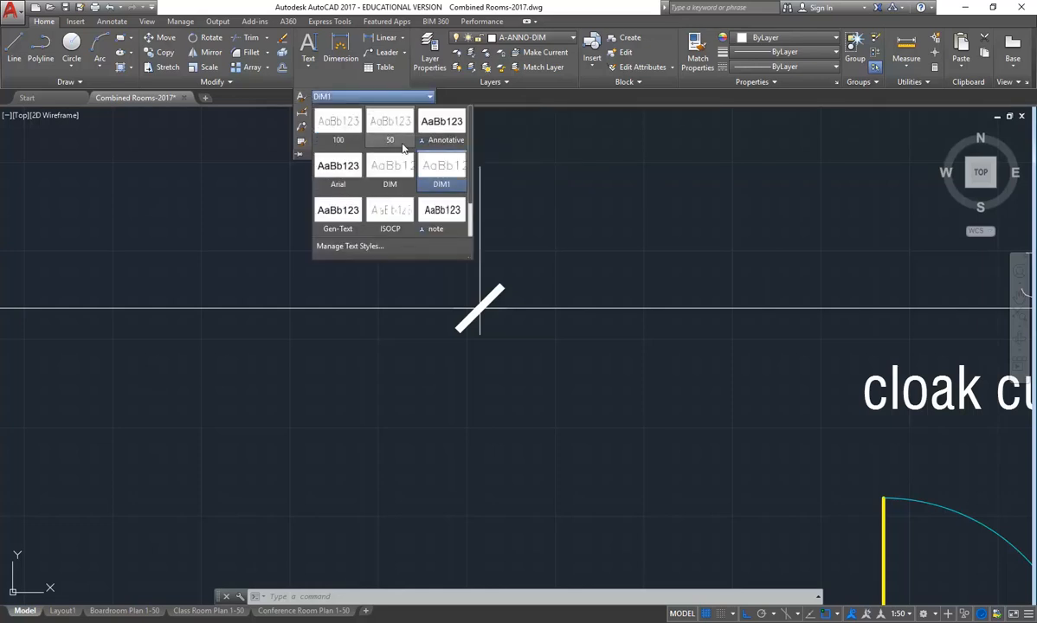
left_click(437, 213)
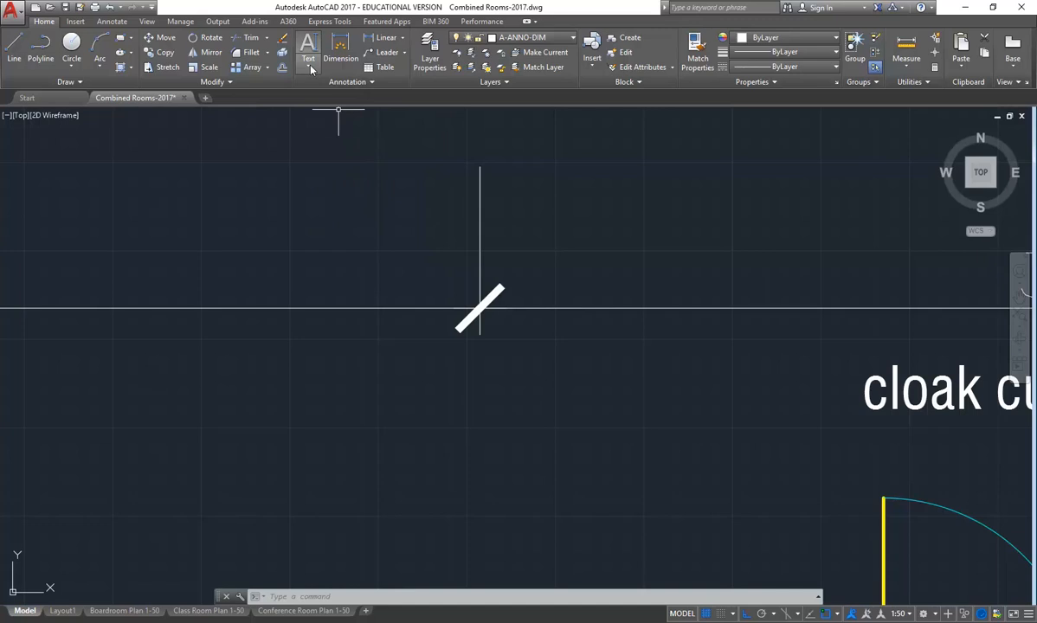
left_click(310, 68)
left_click(301, 109)
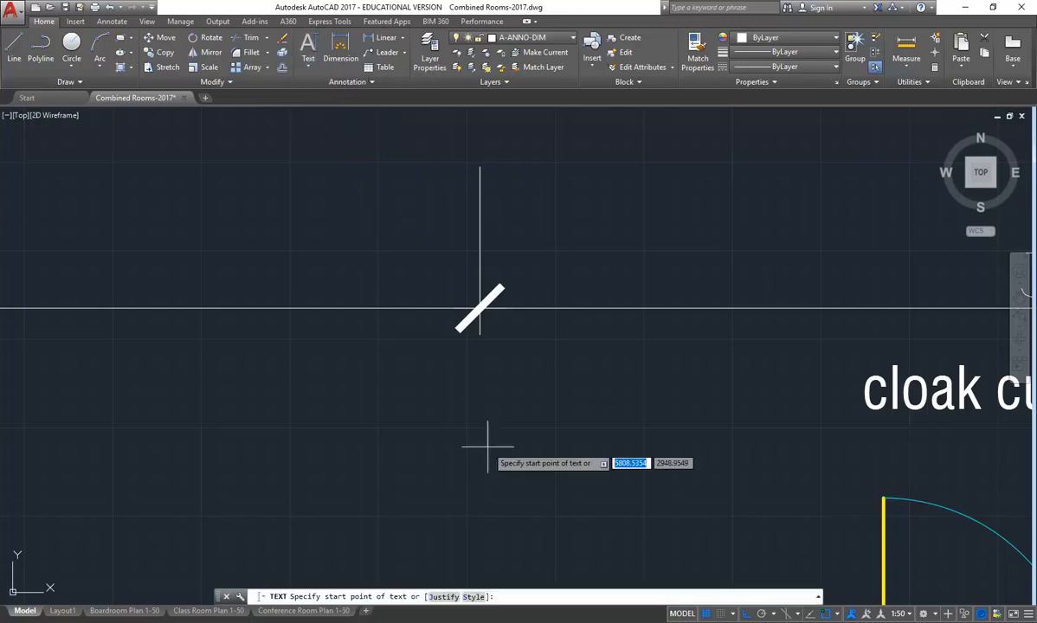
left_click(460, 402)
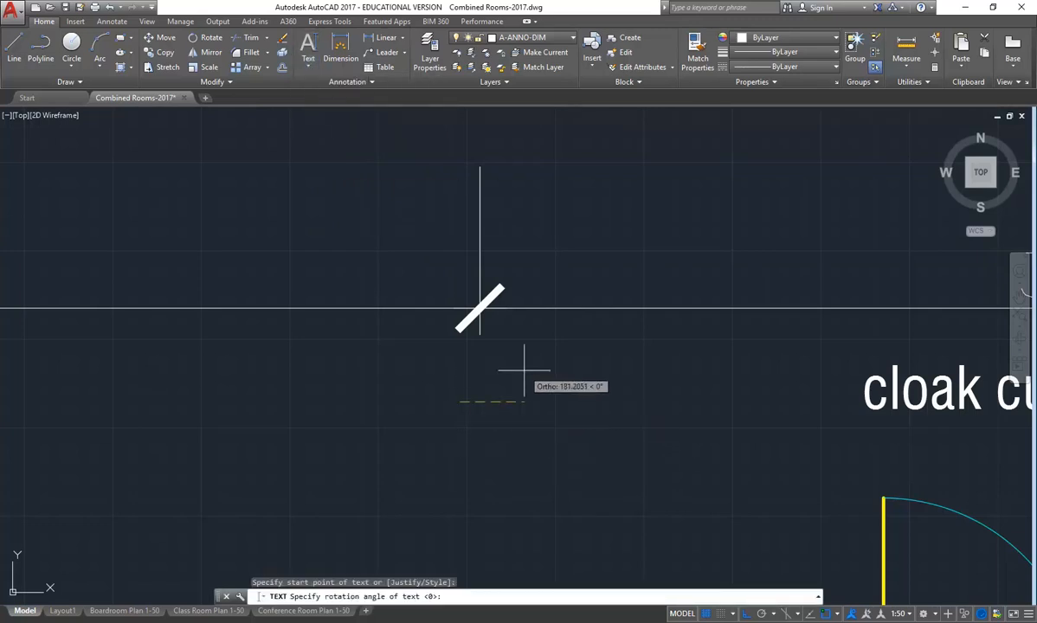
key("Return")
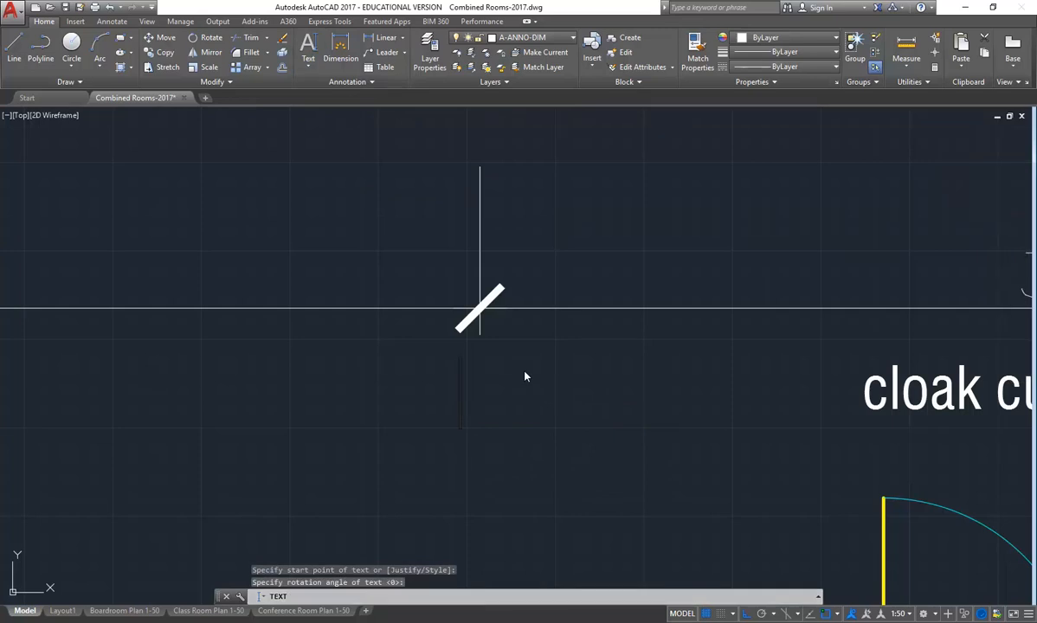
type("C")
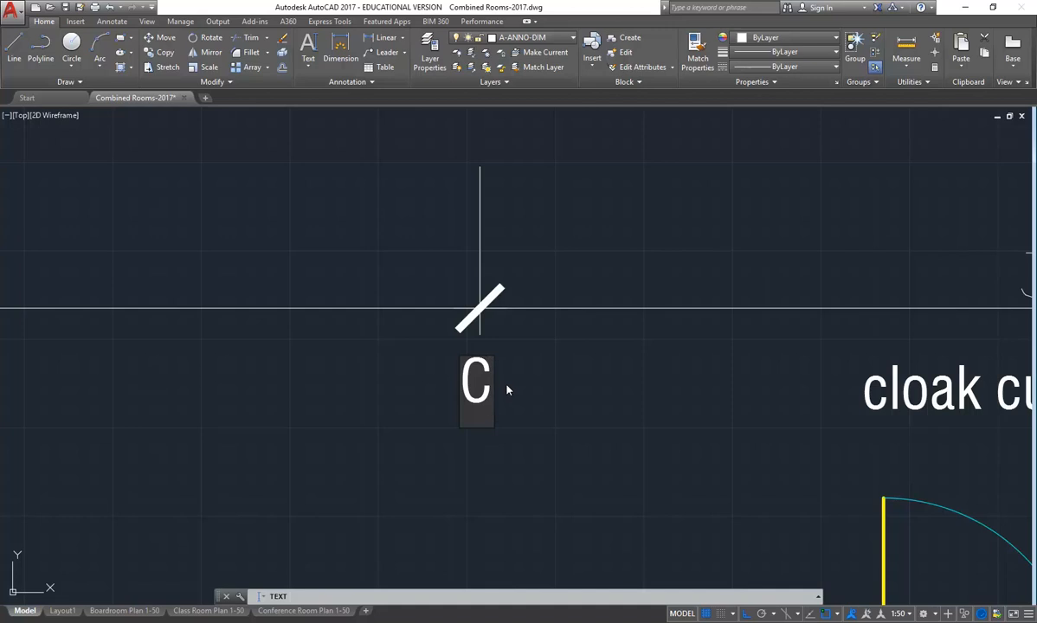
key("Return")
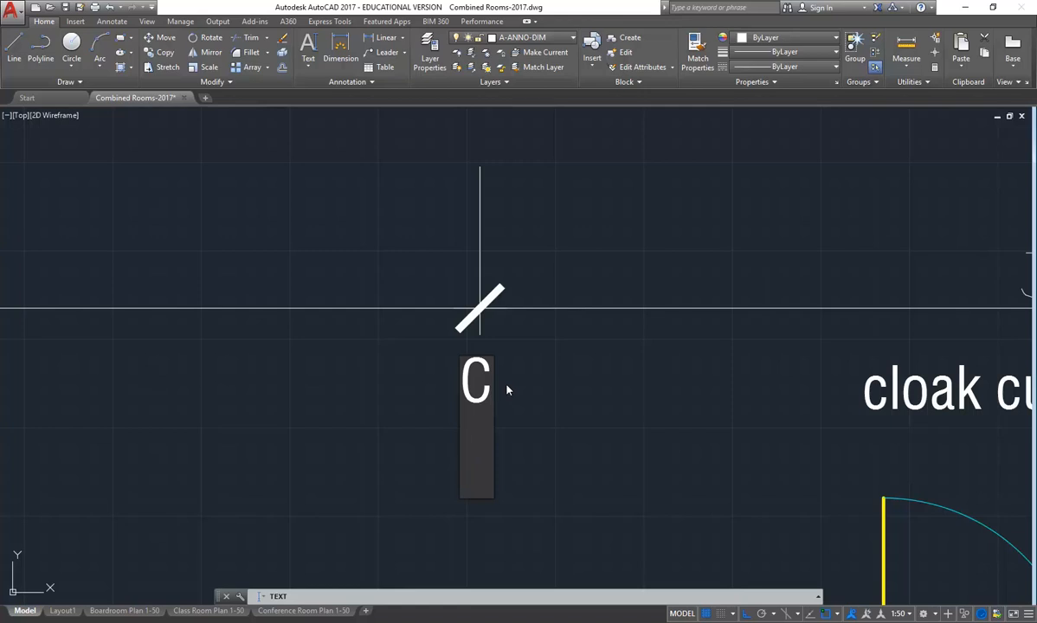
key("Return")
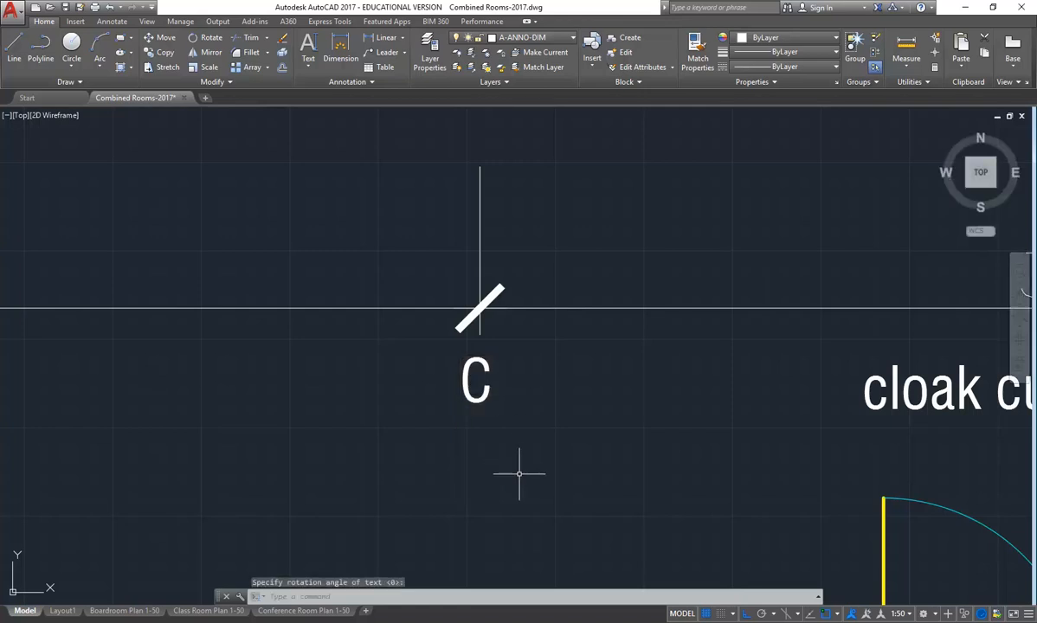
Change the text style of the "C" below the centre tick from note to DIM1
left_click(475, 381)
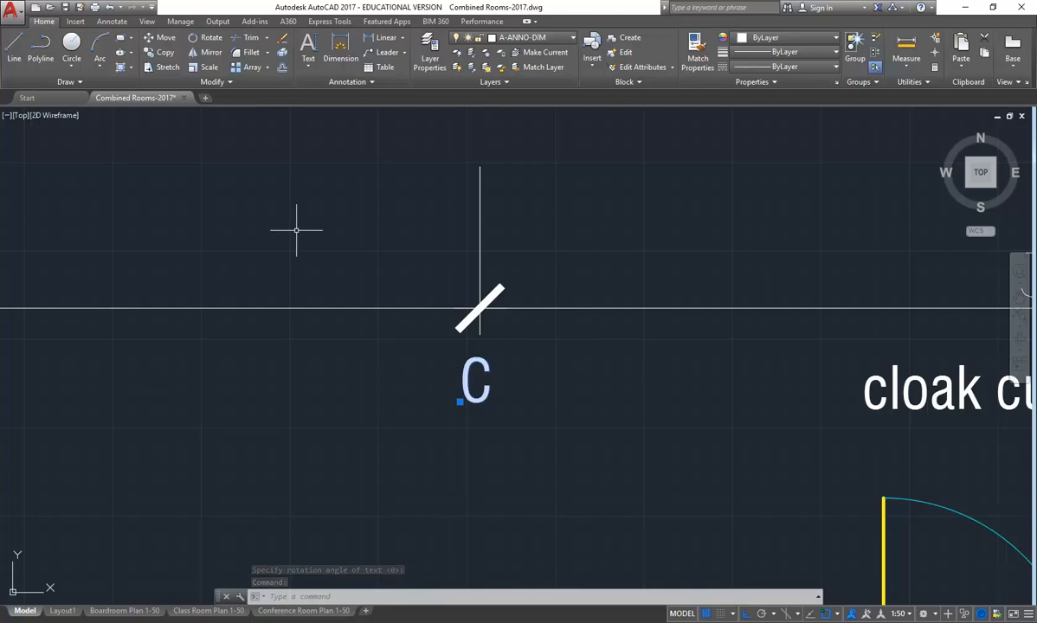
right_click(294, 232)
left_click(342, 537)
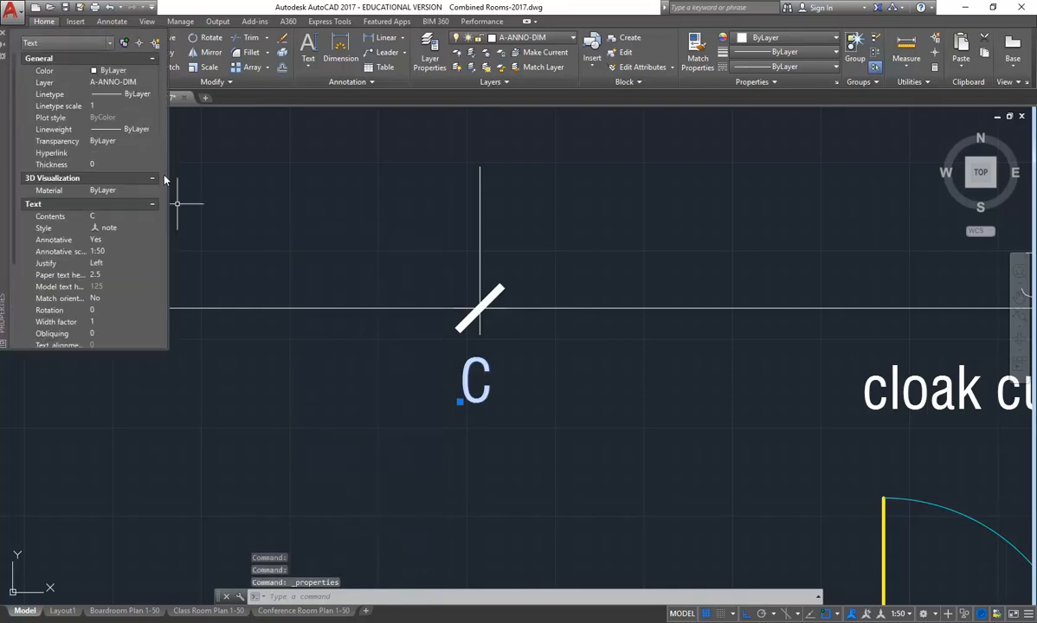
left_click(147, 228)
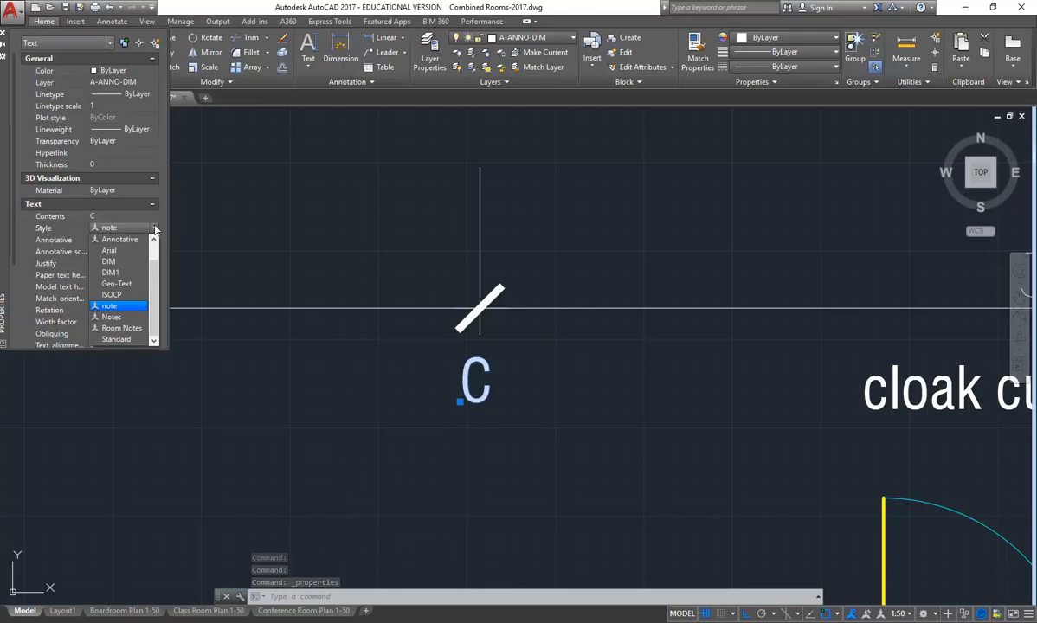
left_click(112, 273)
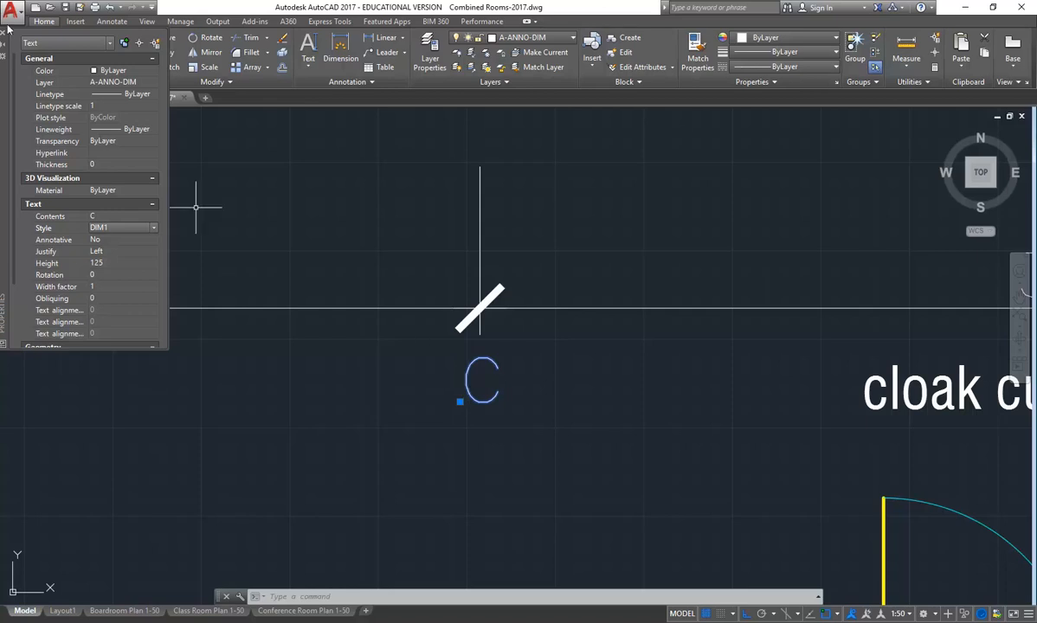
key("ctrl+1")
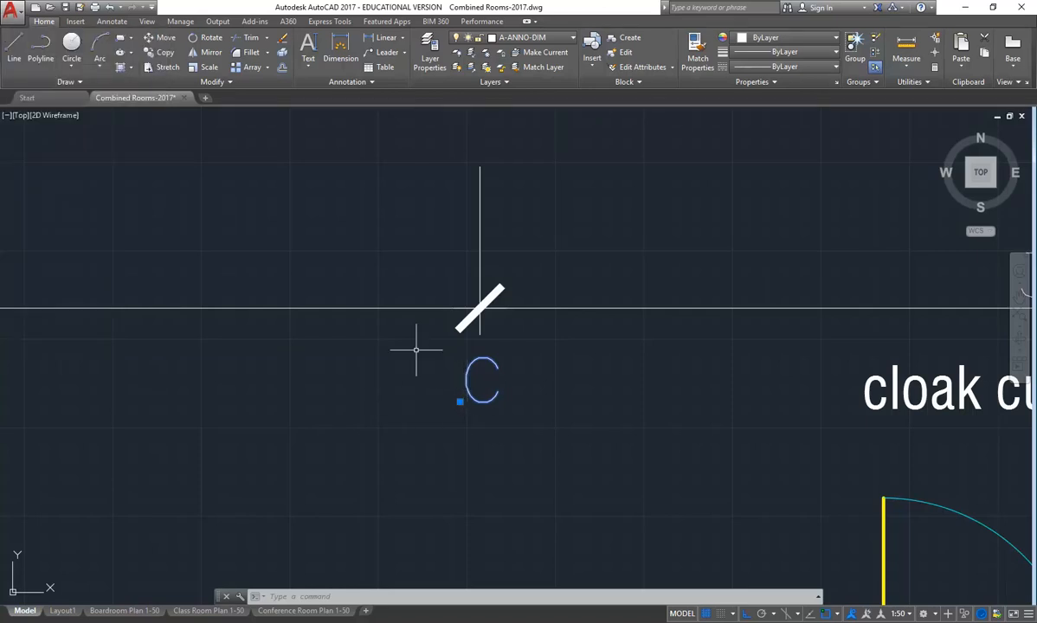
Copy the "C" a short distance diagonally down and to the right with Ortho off, so the two letters overlap
left_click(161, 52)
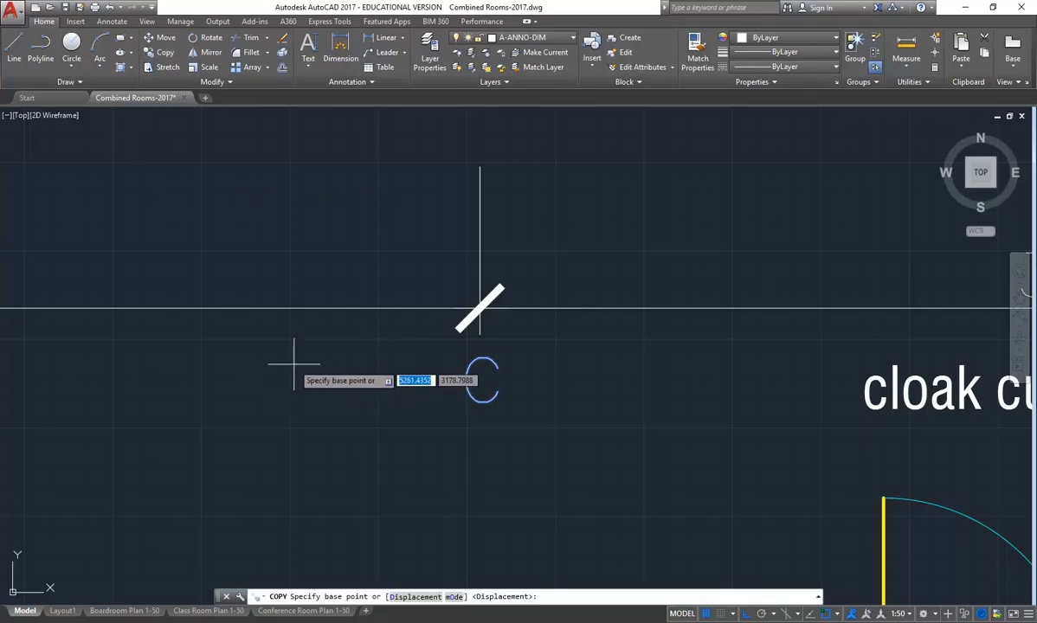
left_click(293, 363)
key("F8")
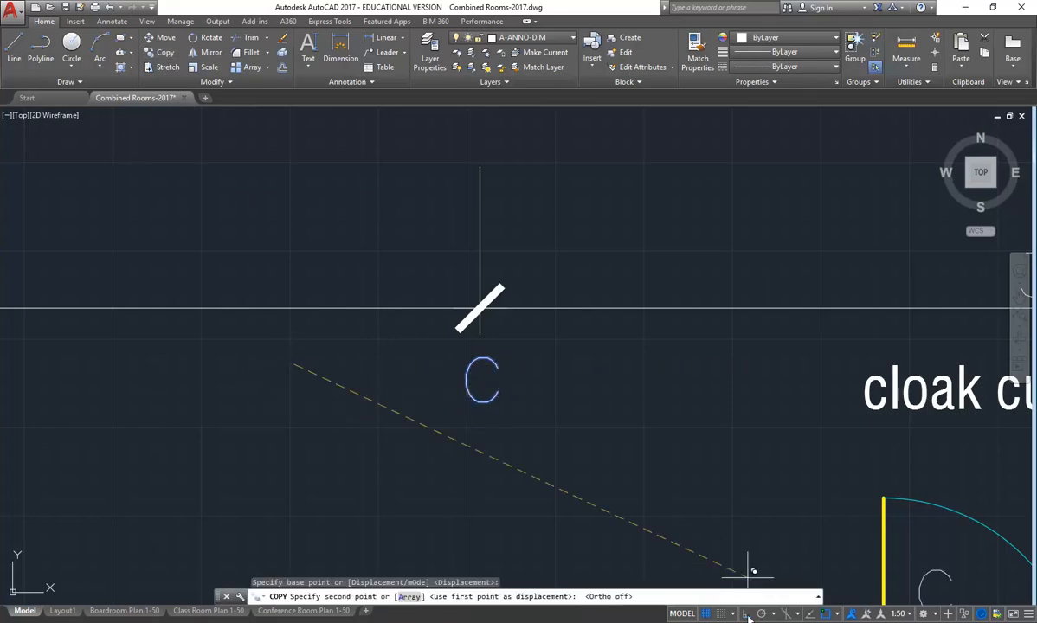
left_click(310, 383)
key("Return")
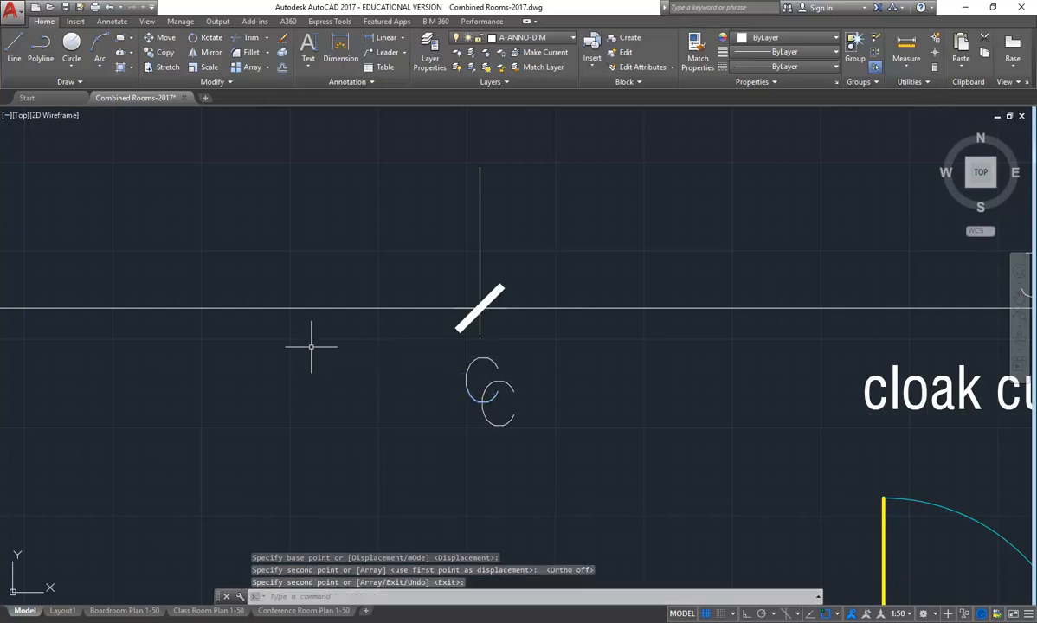
Change the copied letter's text to "L" to complete the centre-line symbol, and finish text editing
double_click(496, 437)
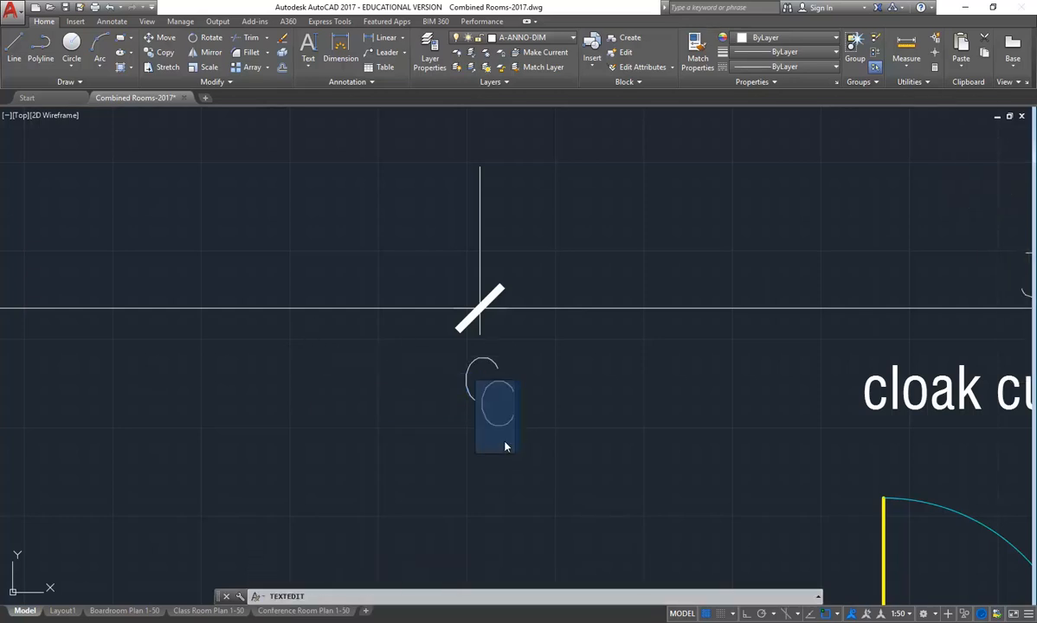
type("L")
key("Return")
right_click(347, 360)
left_click(363, 366)
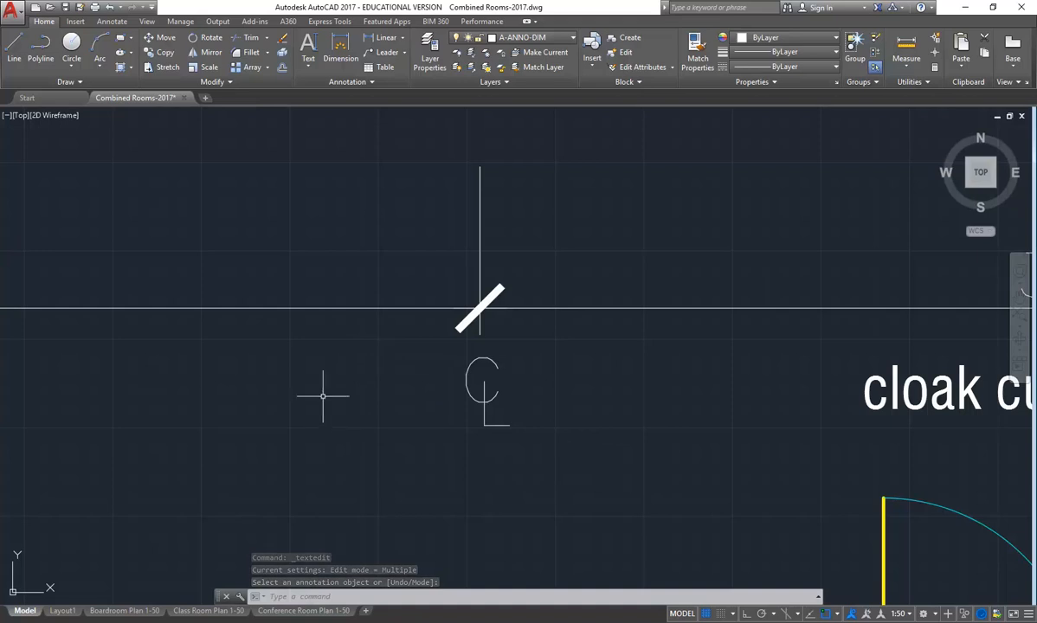
Add a radius dimension to the inner curved wall of the conference room, placed inside the room near the upper-right chair
scroll(343, 389, "down", 2)
scroll(213, 412, "down", 3)
middle_click_drag(213, 412, 354, 467)
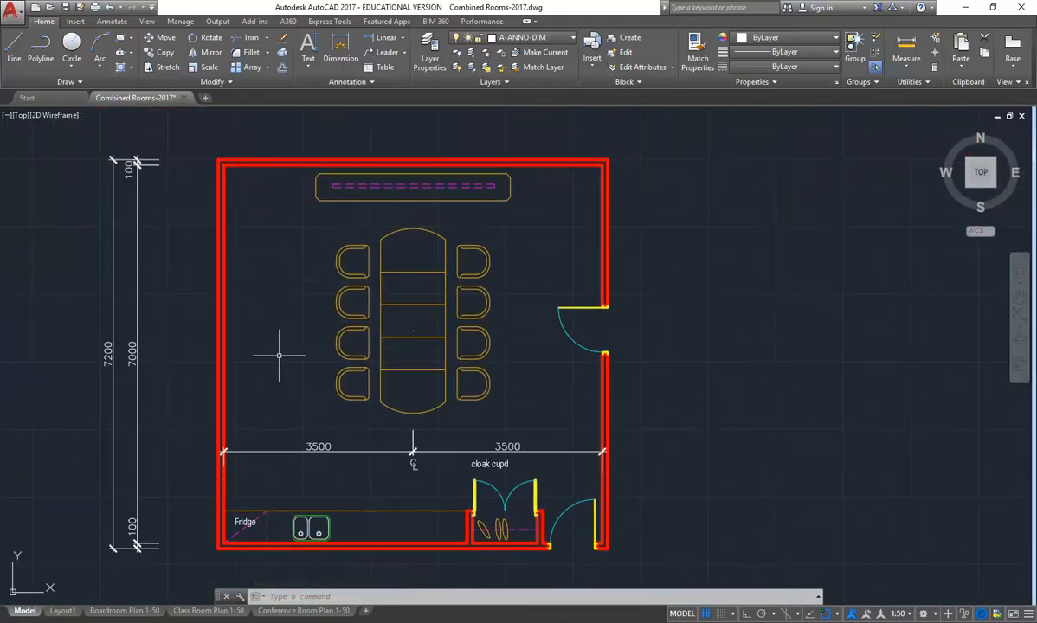
middle_click_drag(260, 341, 248, 327)
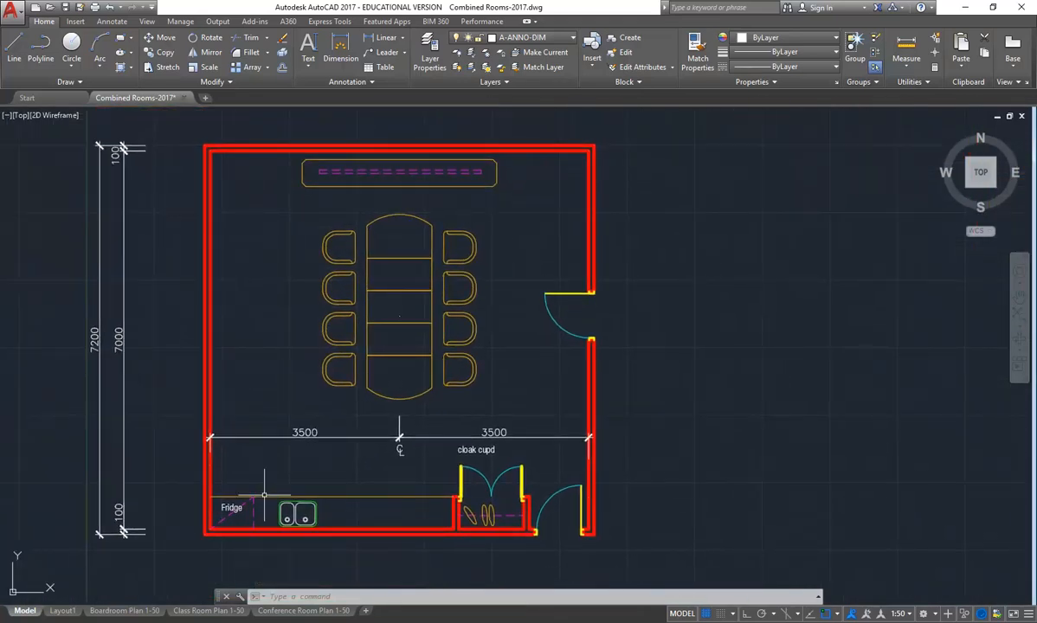
middle_click_drag(677, 389, 417, 377)
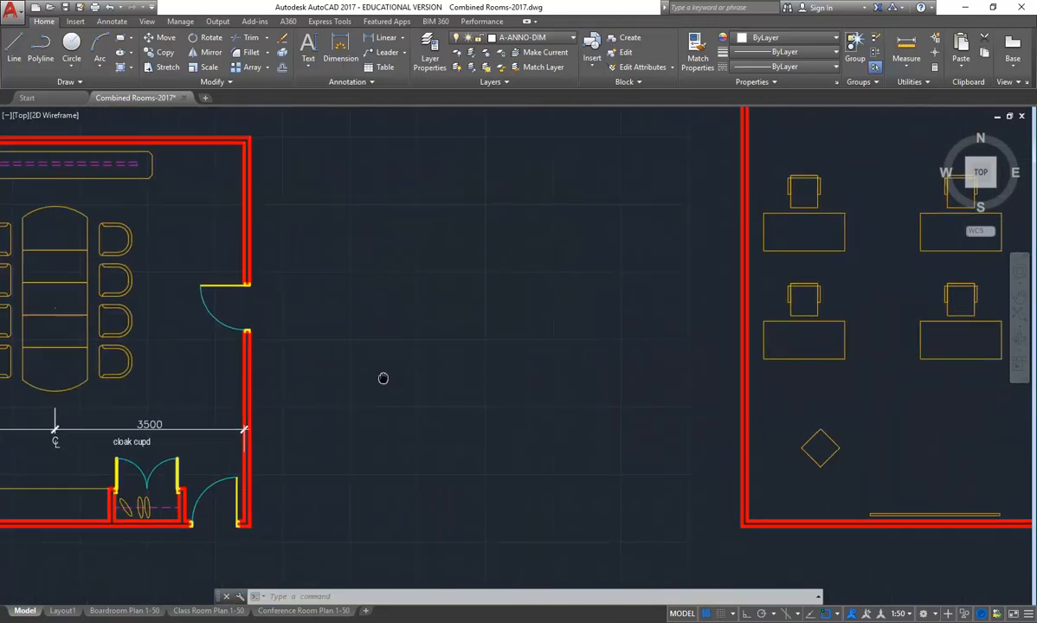
middle_click_drag(607, 384, 340, 397)
mouse_move(718, 428)
middle_mouse_down()
mouse_move(357, 398)
mouse_move(381, 405)
middle_mouse_up()
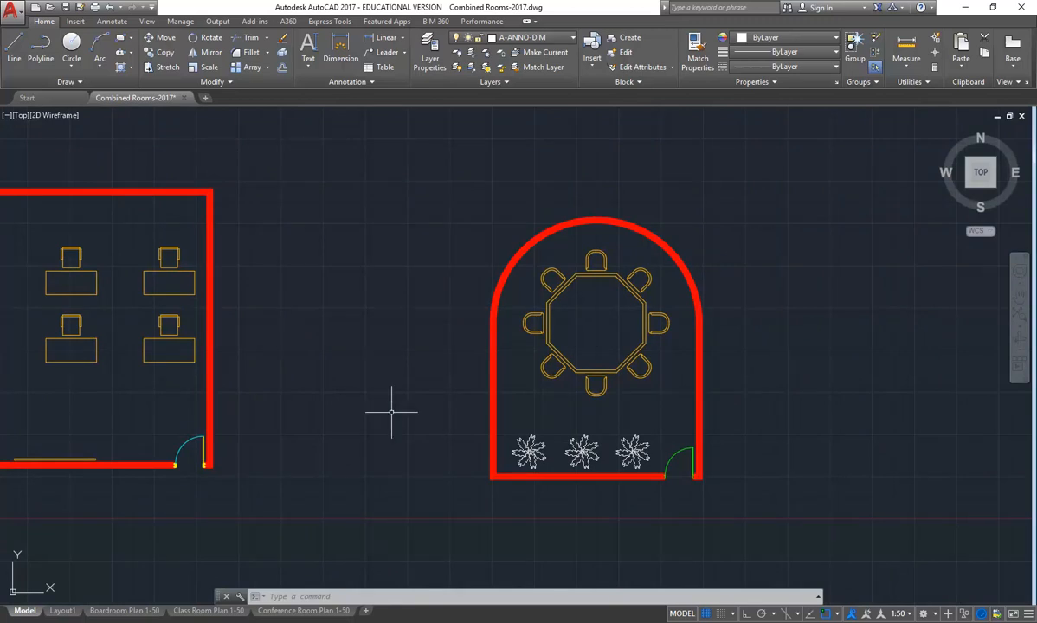
scroll(562, 303, "up", 2)
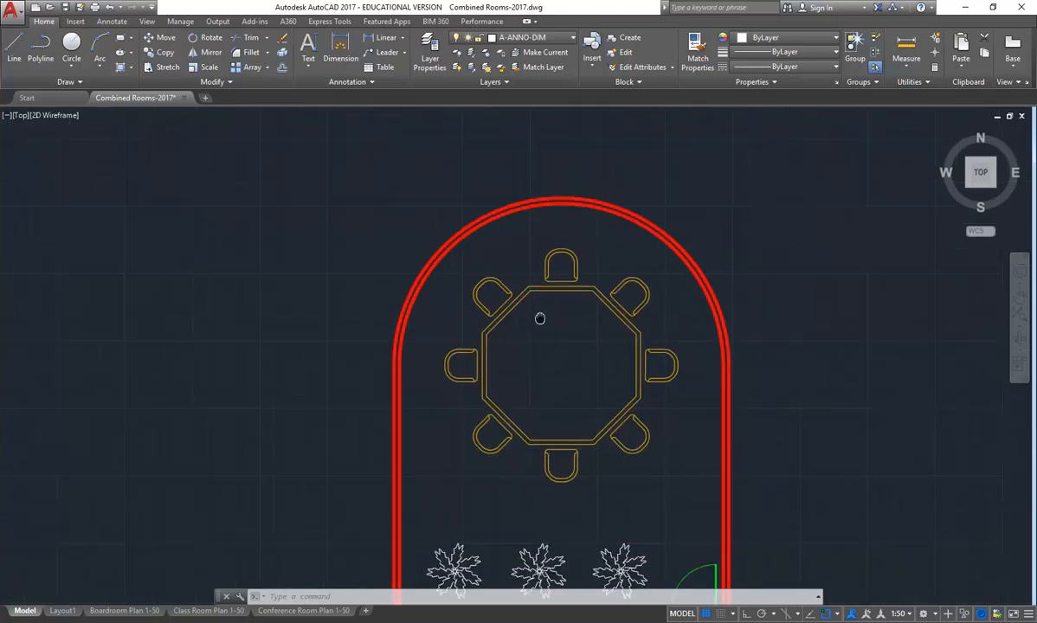
scroll(498, 299, "up", 2)
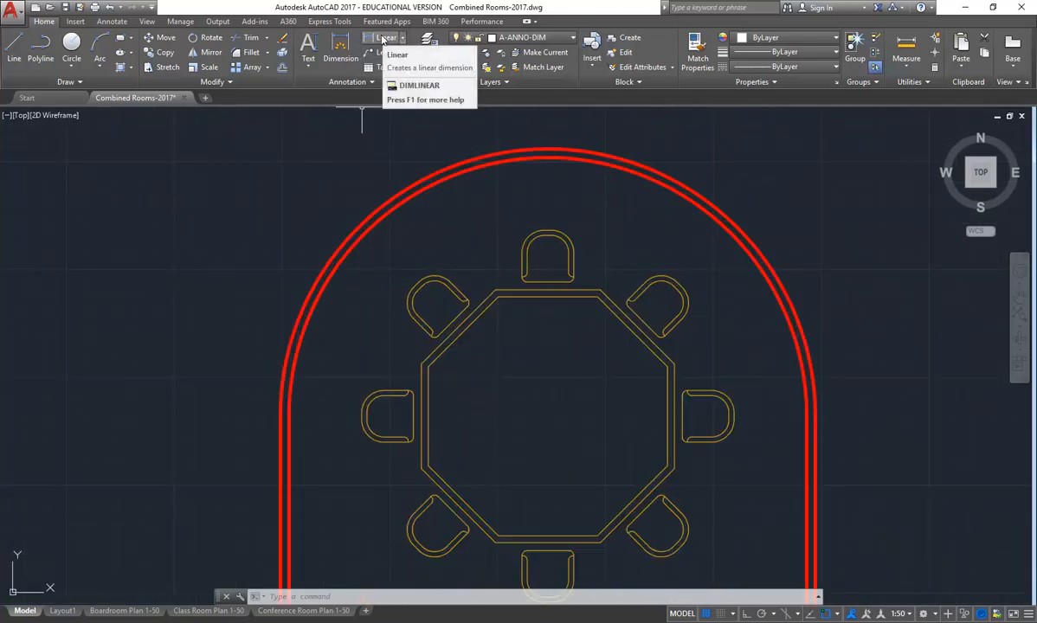
left_click(403, 38)
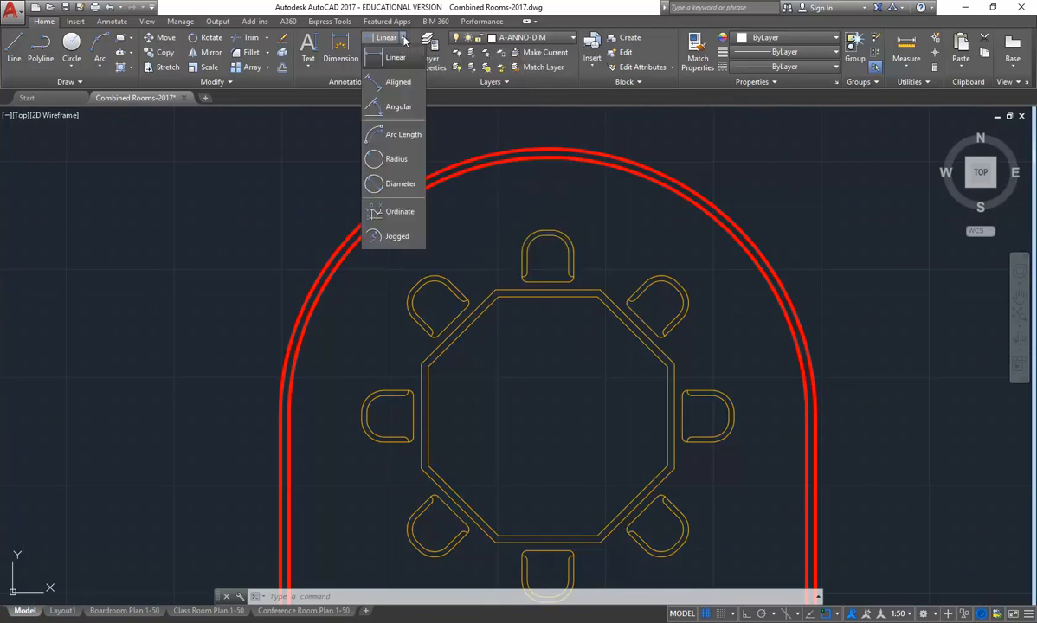
left_click(395, 159)
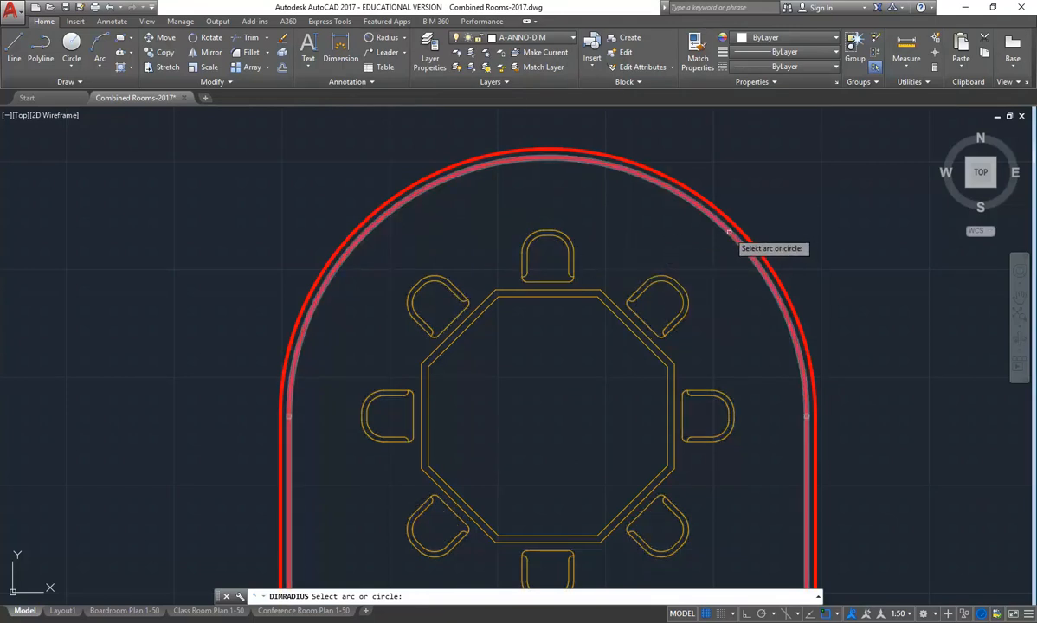
left_click(730, 232)
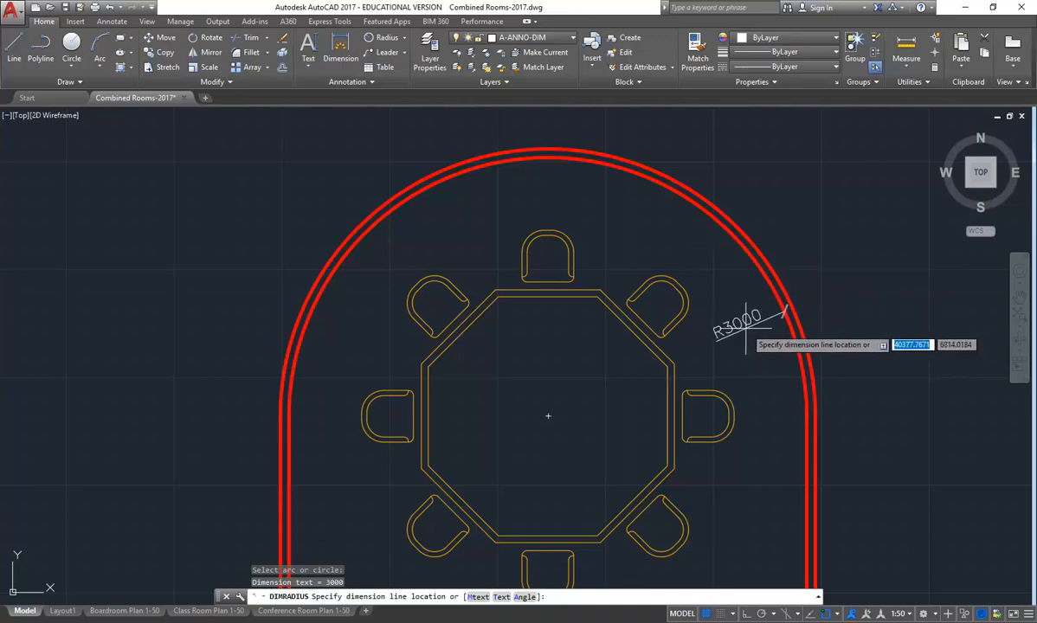
left_click(755, 327)
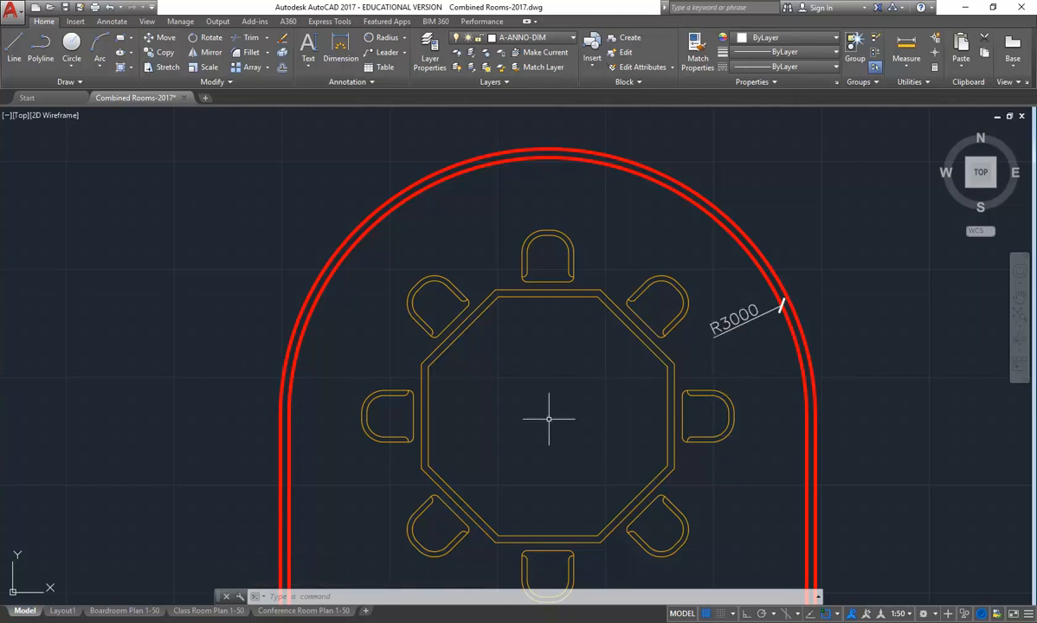
scroll(588, 329, "down", 2)
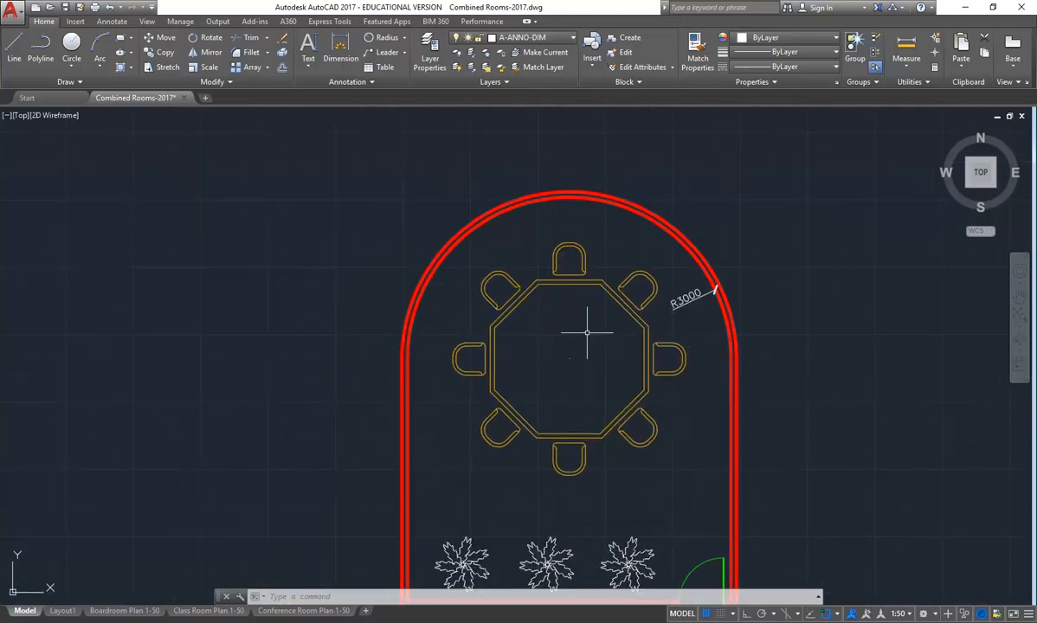
scroll(559, 387, "down", 2)
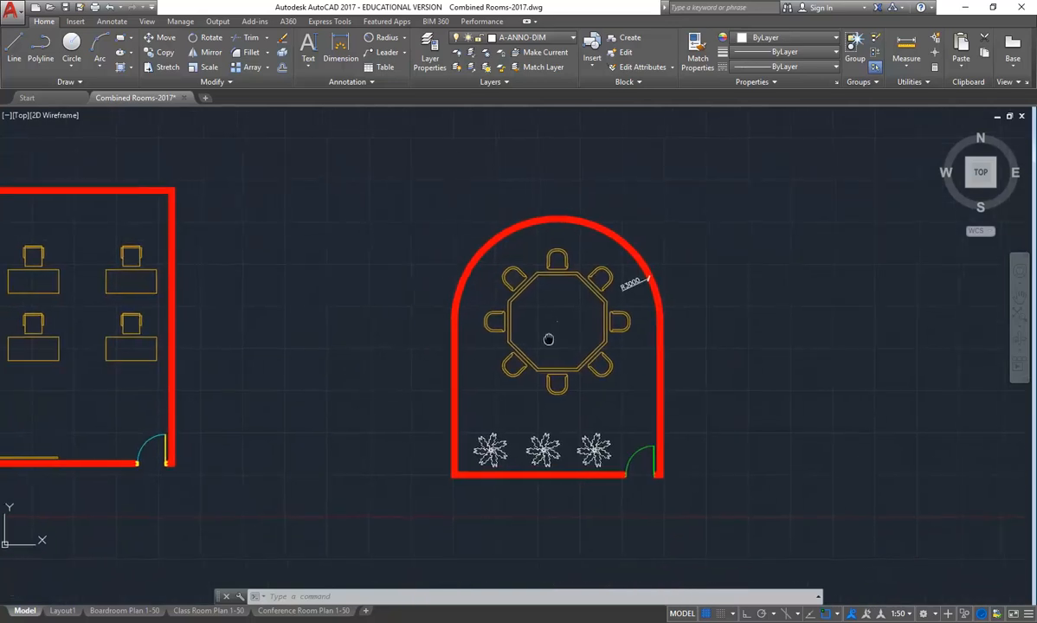
mouse_move(415, 372)
middle_mouse_down()
mouse_move(442, 375)
mouse_move(650, 313)
mouse_move(627, 345)
mouse_move(707, 374)
middle_mouse_up()
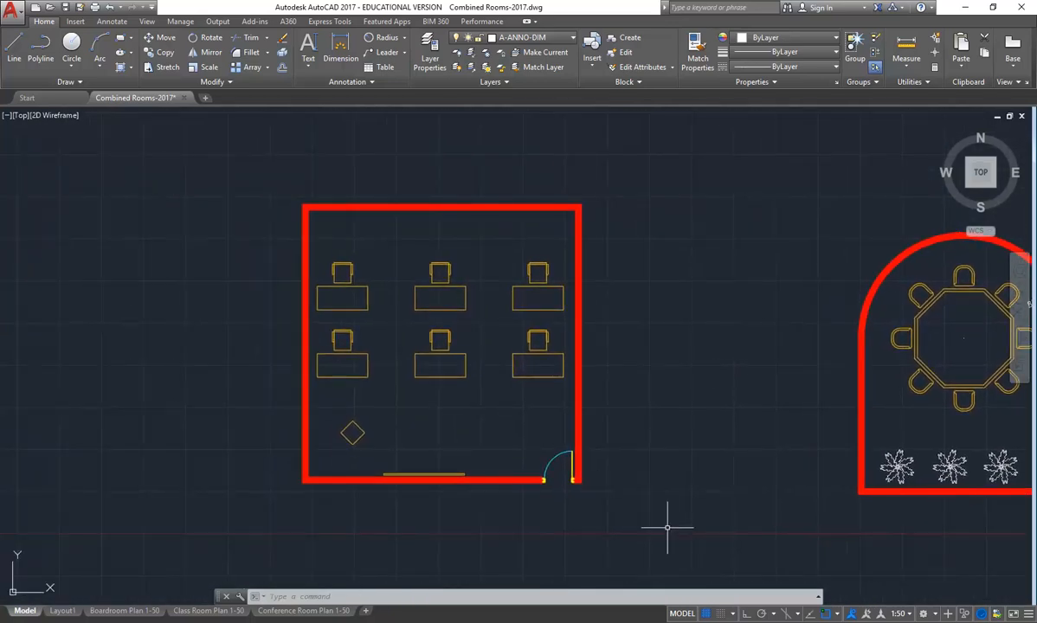